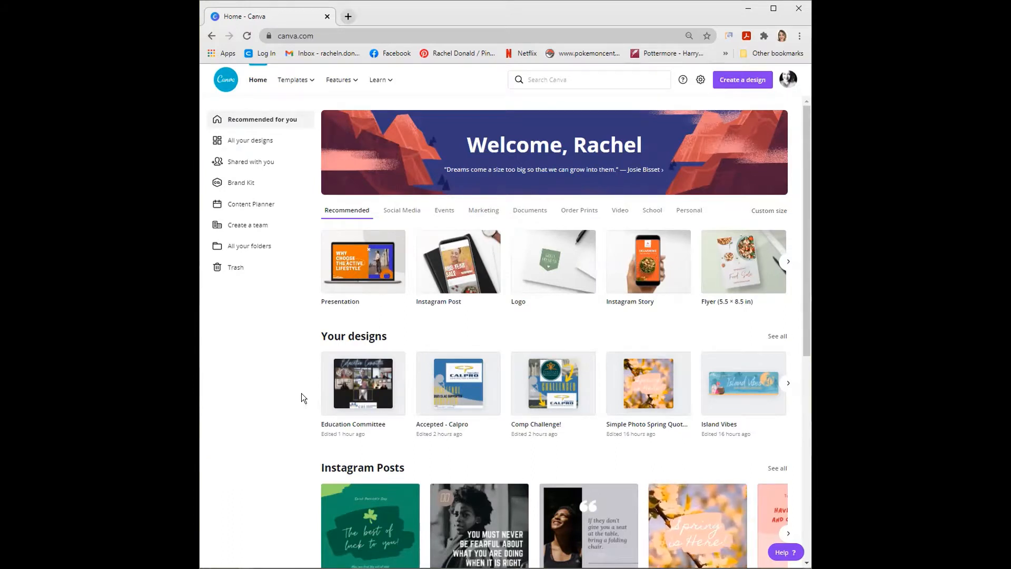
# - Search for "facebook event" and create a blank Facebook Event Cover design
pyautogui.click(609, 80)
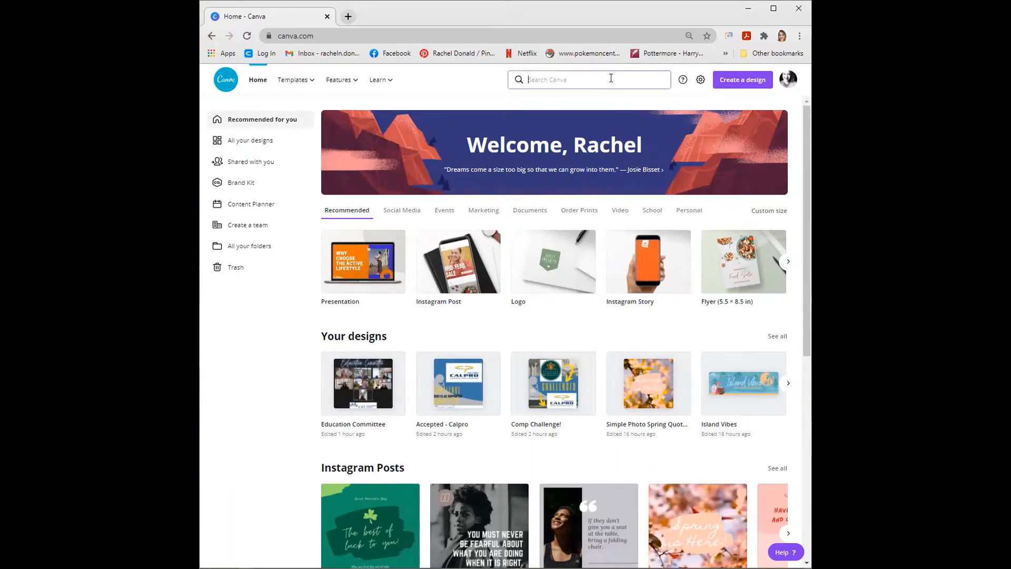
pyautogui.write('e-mail')
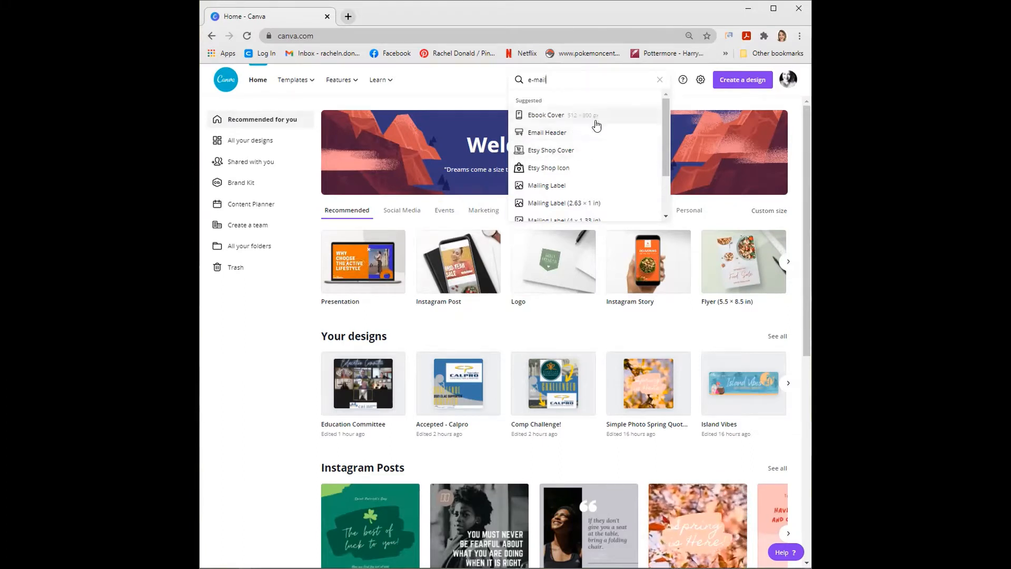
pyautogui.moveTo(557, 79); pyautogui.dragTo(496, 77)
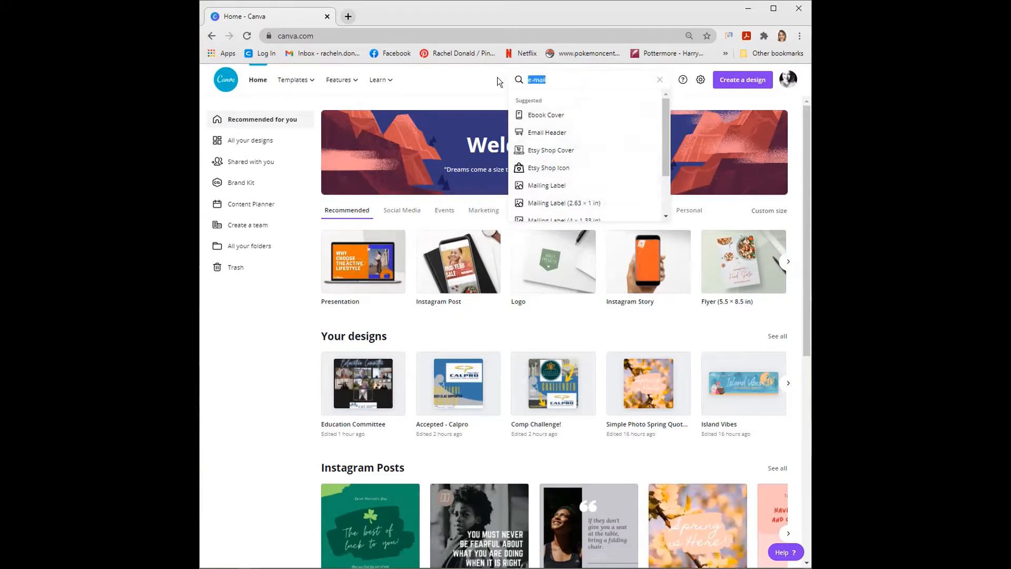
pyautogui.write('face')
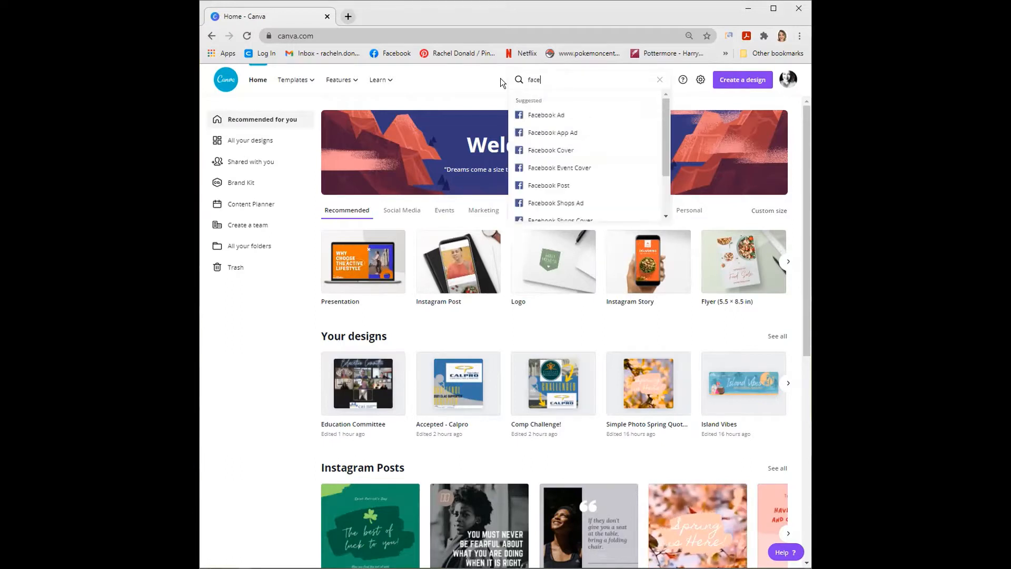
pyautogui.write('book event')
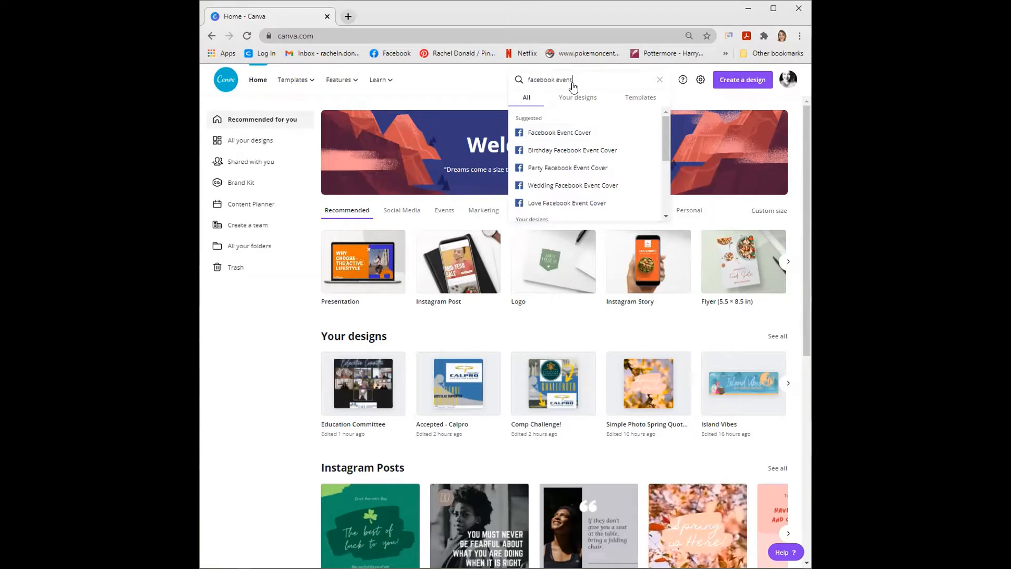
pyautogui.click(568, 134)
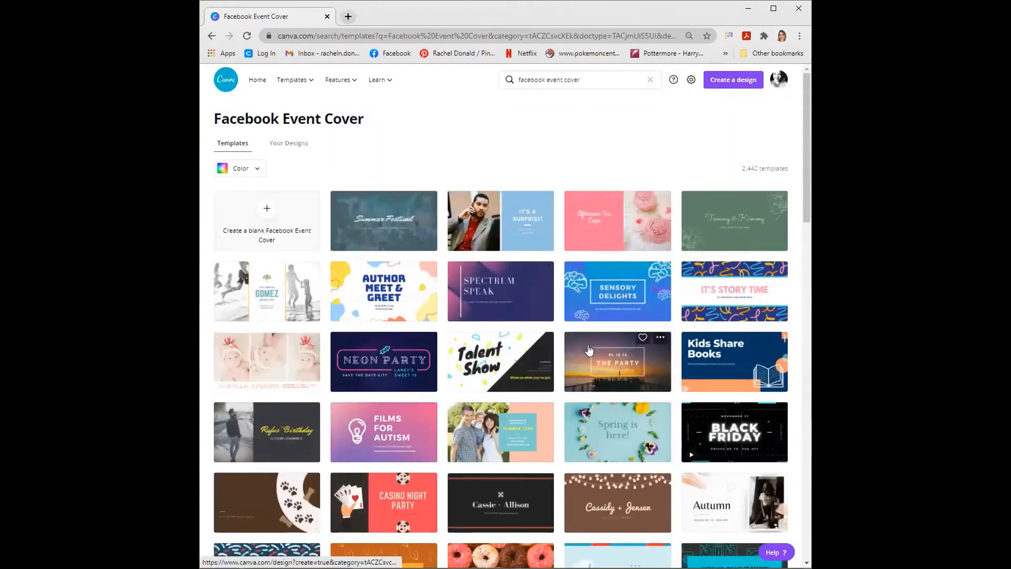
pyautogui.click(290, 230)
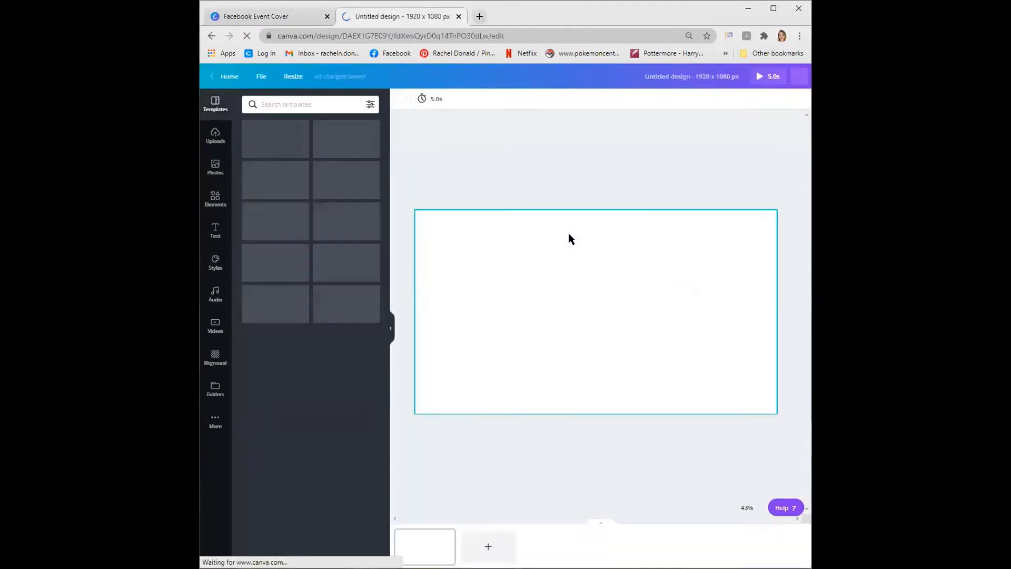
# - In the Brand Kit, extract a color palette from the CAI California North logo and keep it
pyautogui.click(229, 76)
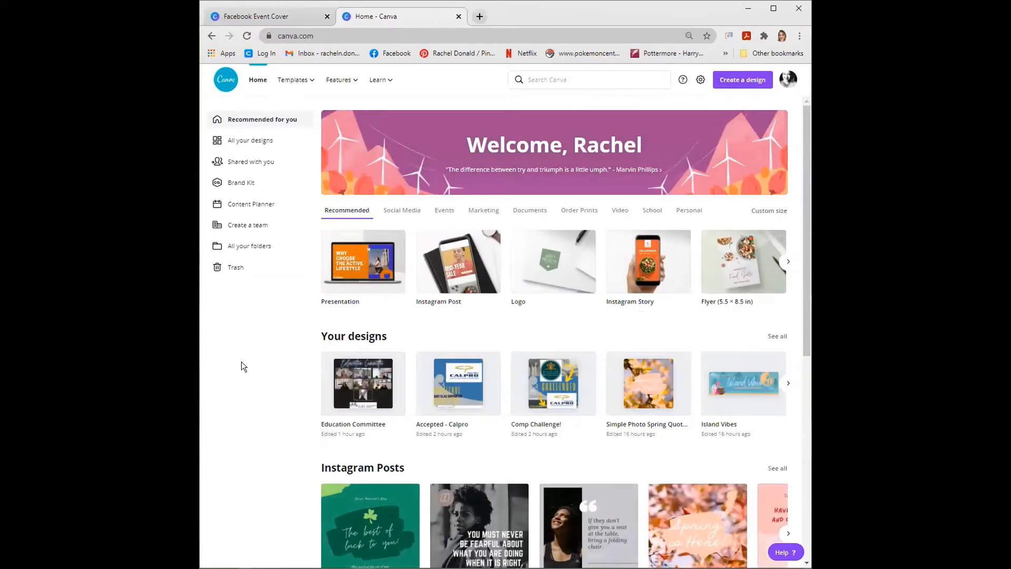
pyautogui.click(248, 186)
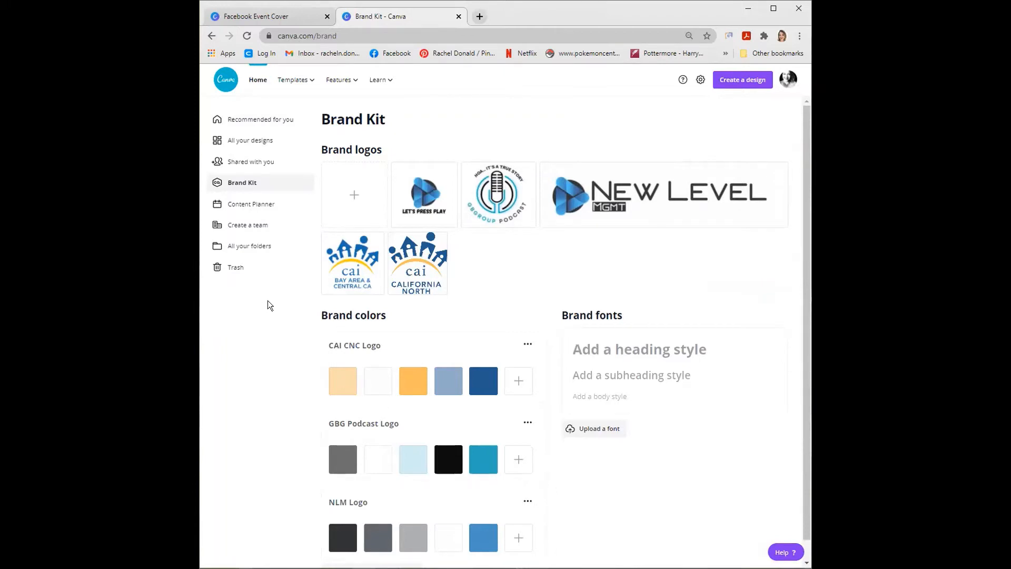
pyautogui.moveTo(517, 204)
pyautogui.click(438, 243)
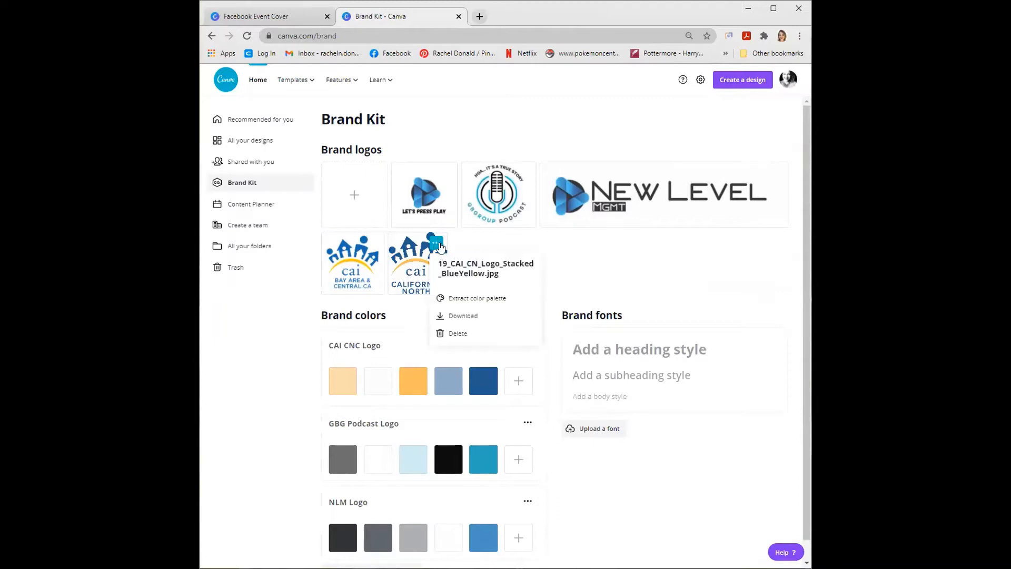
pyautogui.click(476, 302)
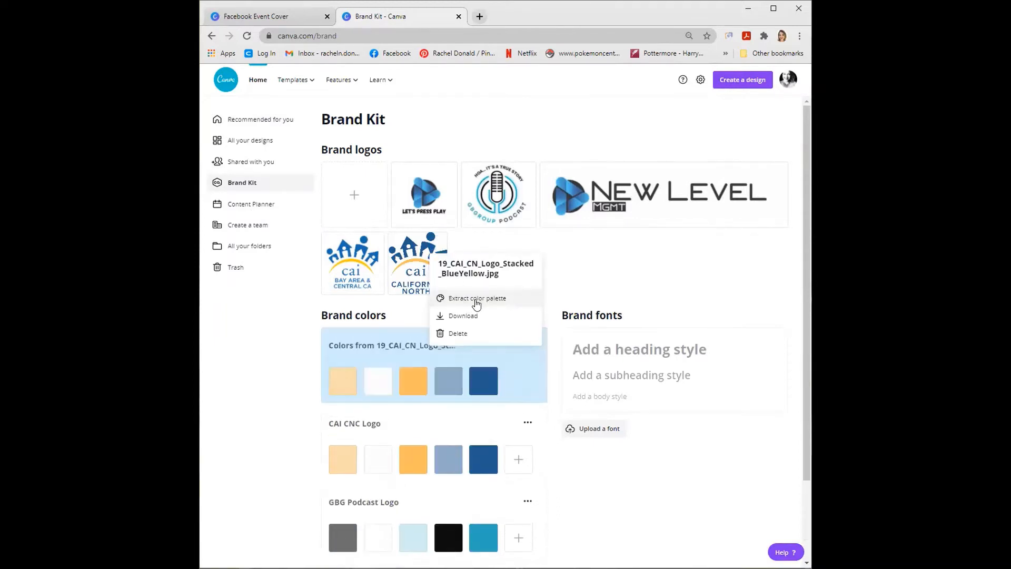
pyautogui.click(382, 335)
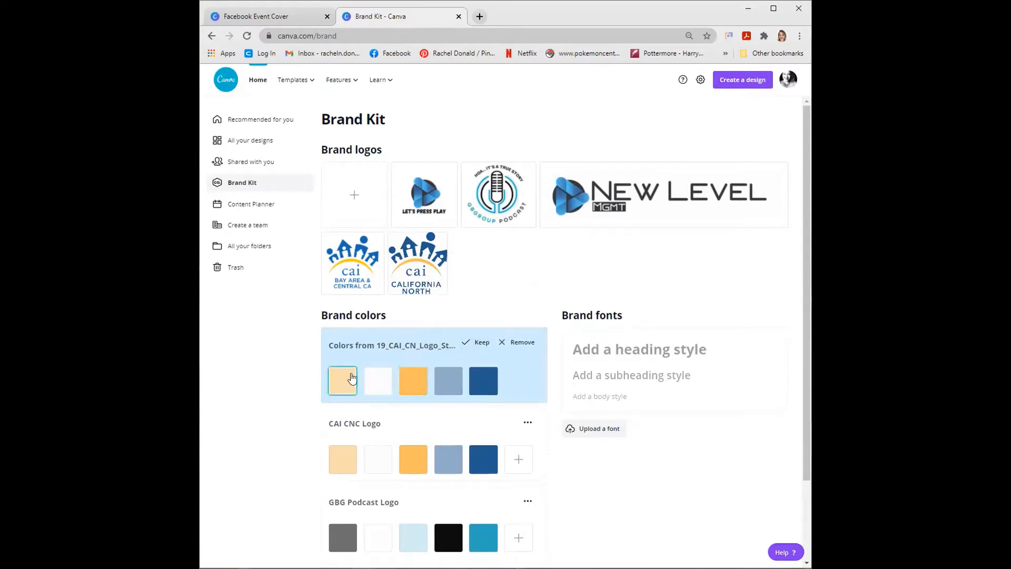
pyautogui.click(477, 342)
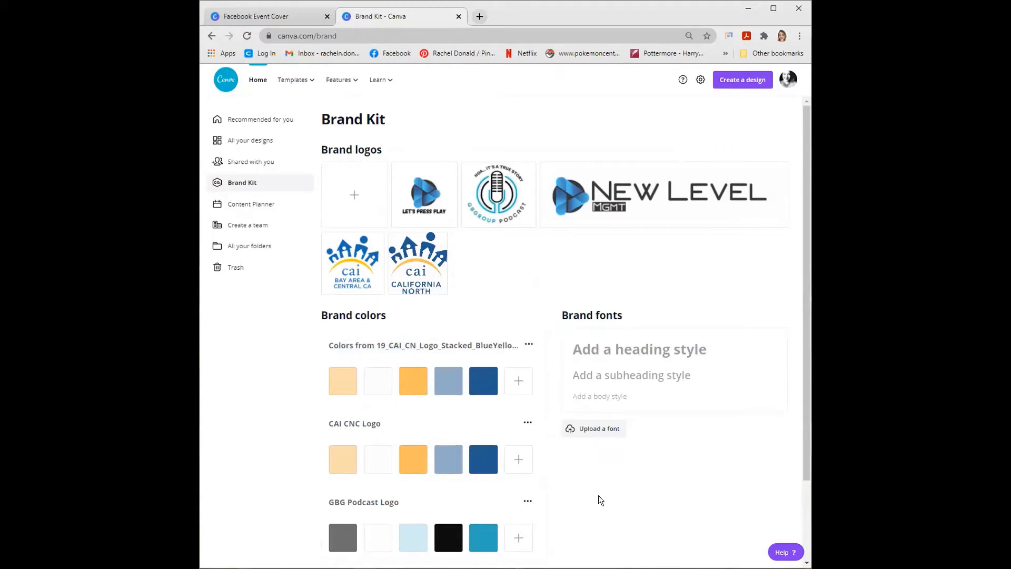
# - Rename the newly extracted brand color palette as "CNC from webinar"
pyautogui.click(393, 342)
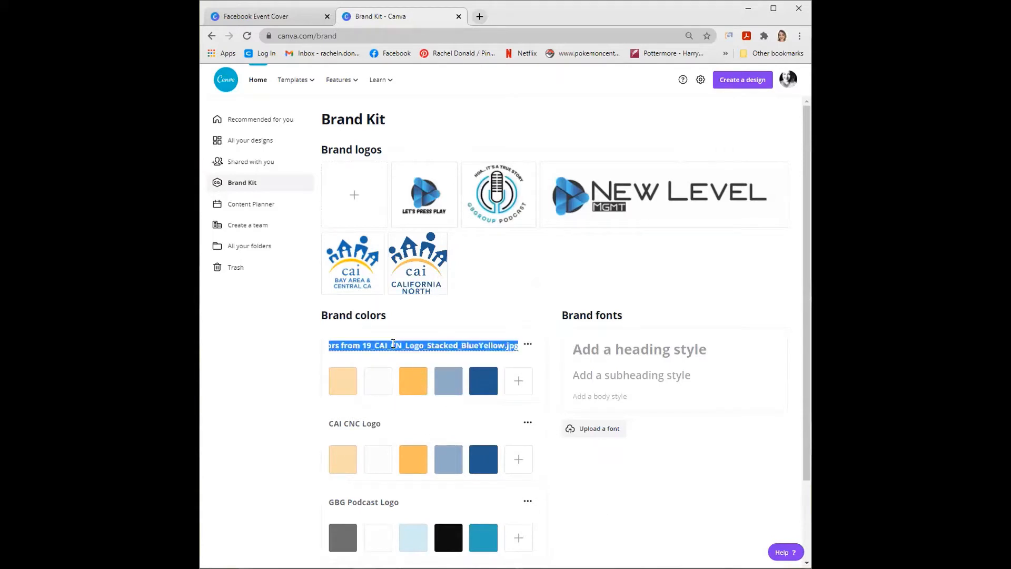
pyautogui.write('CNC from webinar')
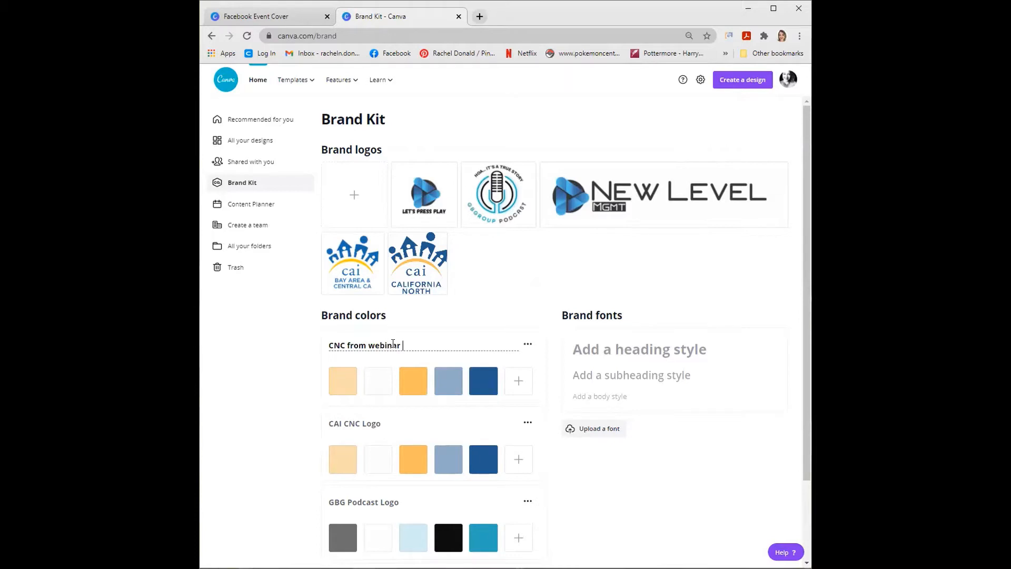
pyautogui.click(252, 347)
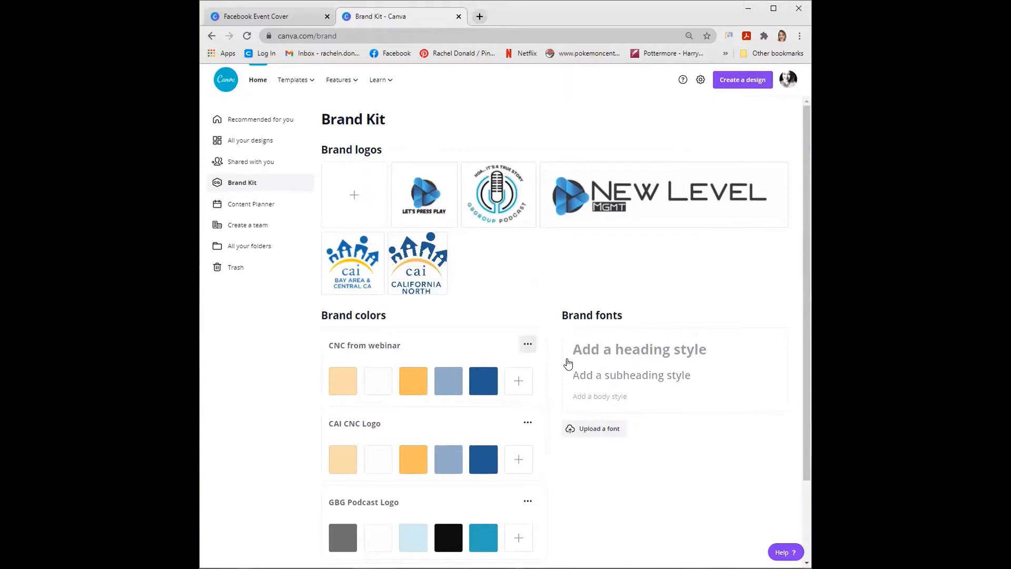
pyautogui.scroll(-2, 354, 377)
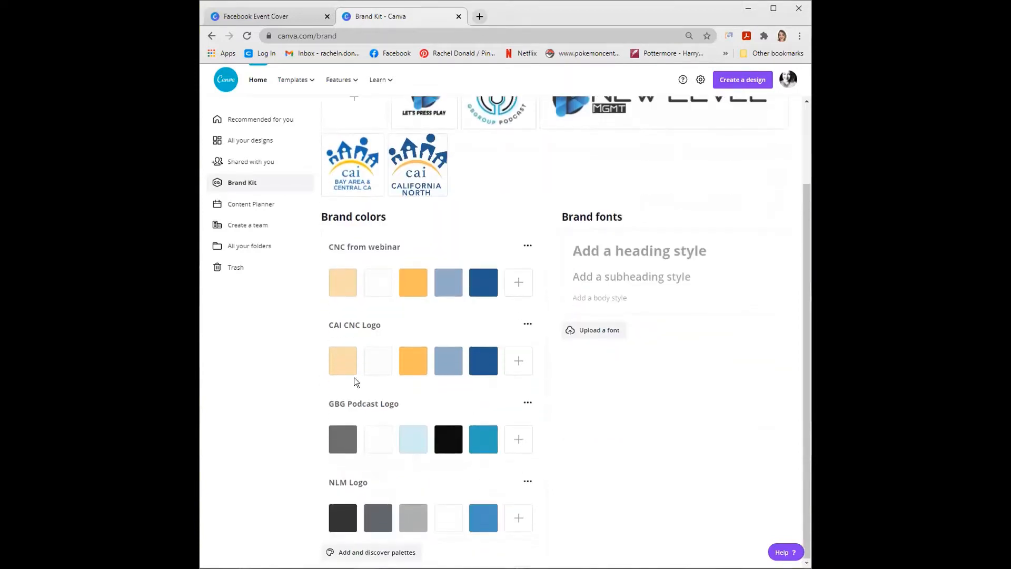
pyautogui.scroll(2, 485, 386)
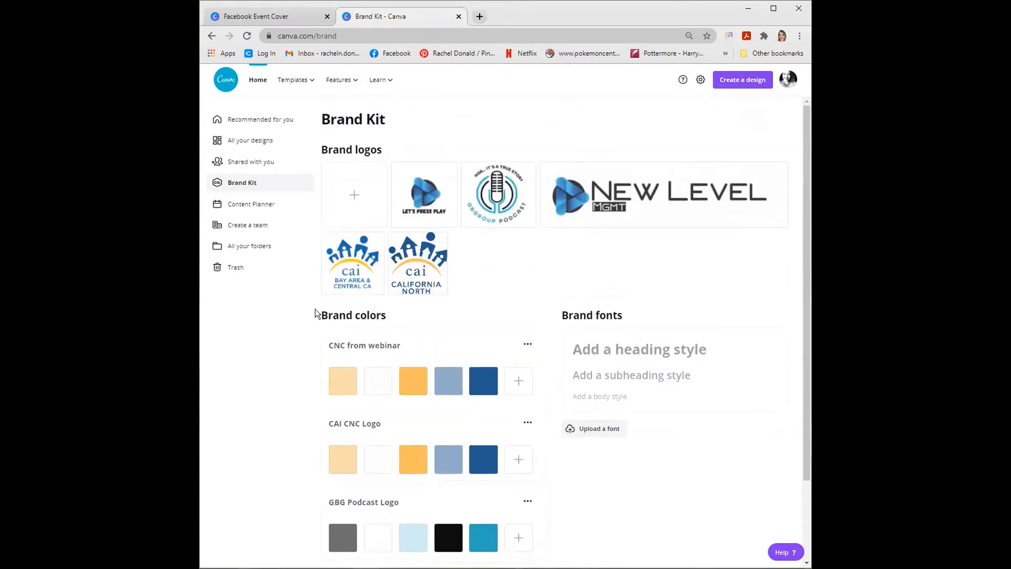
# - Search for "zoom back" among all your designs and open the existing Sponsor Loop ZOOM design
pyautogui.click(223, 85)
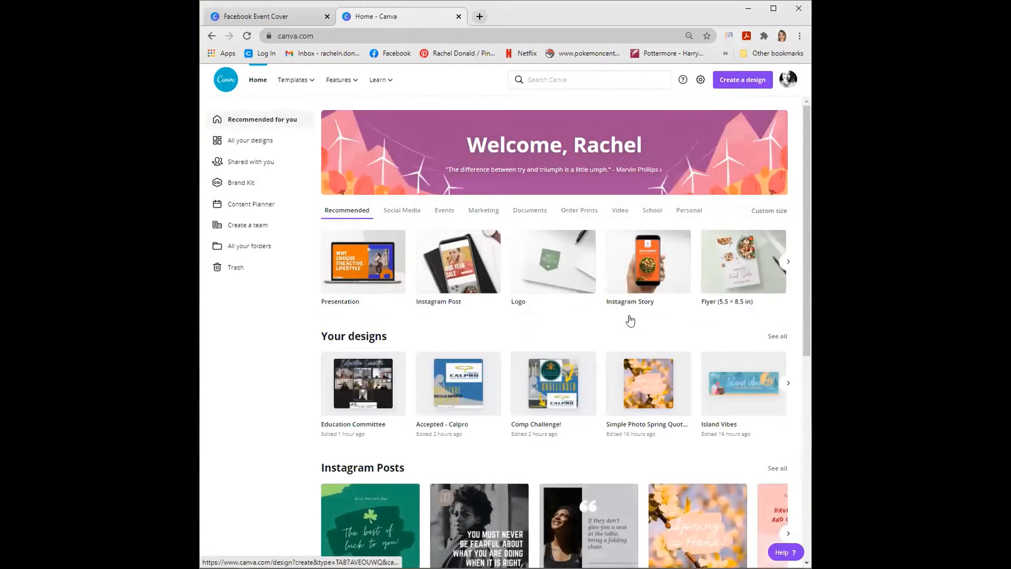
pyautogui.click(778, 337)
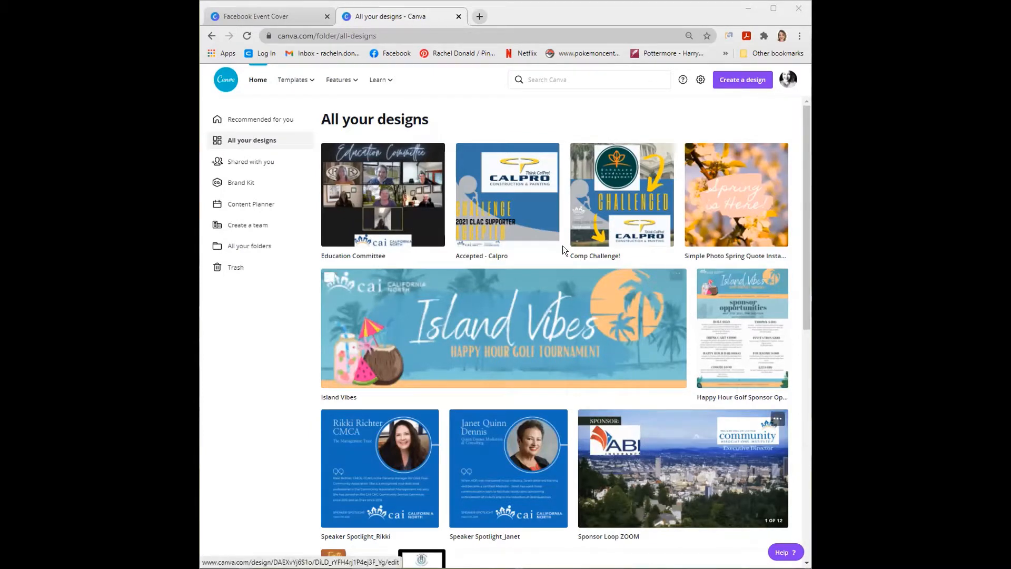
pyautogui.click(560, 79)
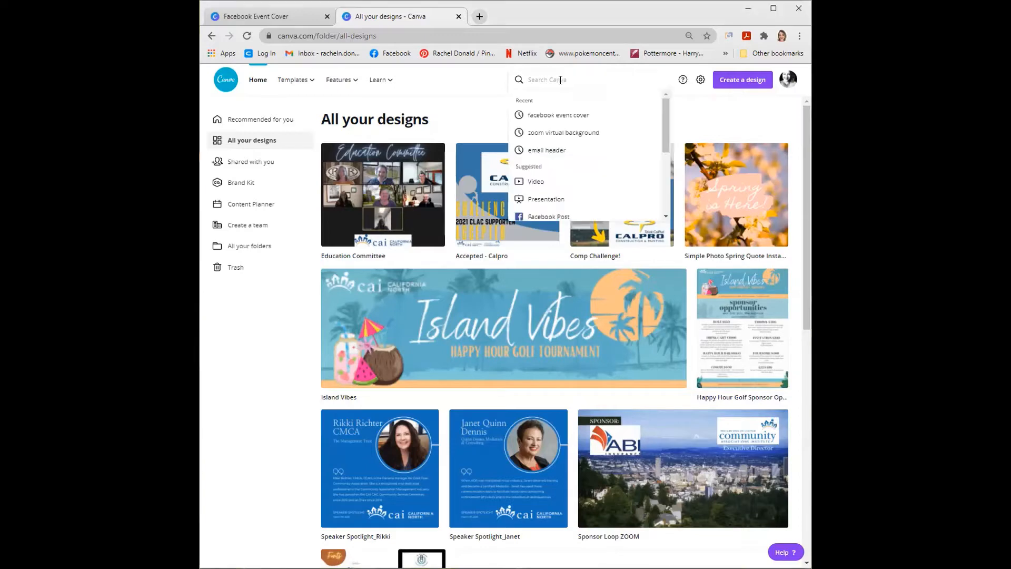
pyautogui.write('zoom back')
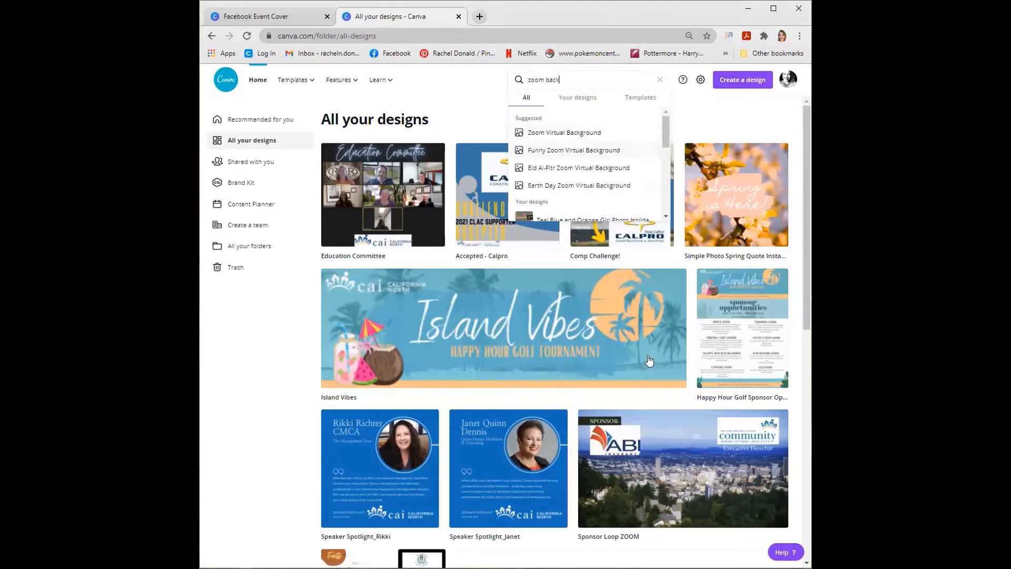
pyautogui.click(676, 471)
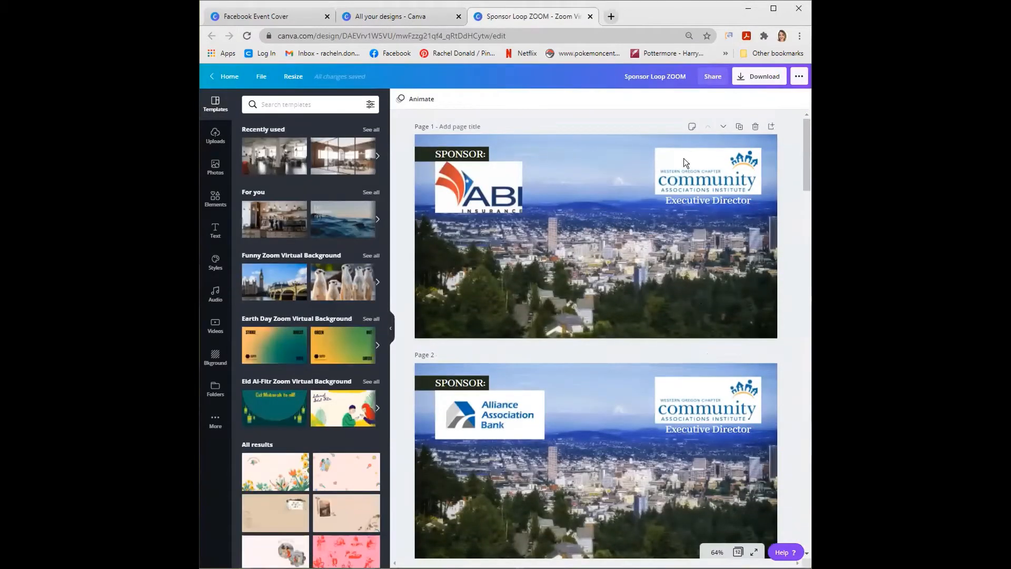
pyautogui.click(677, 220)
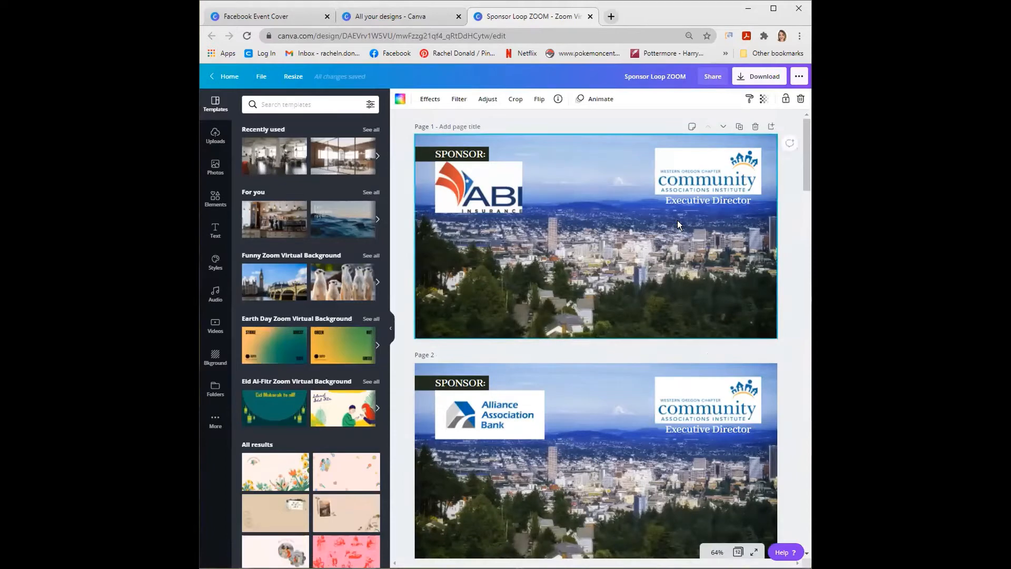
pyautogui.click(708, 170)
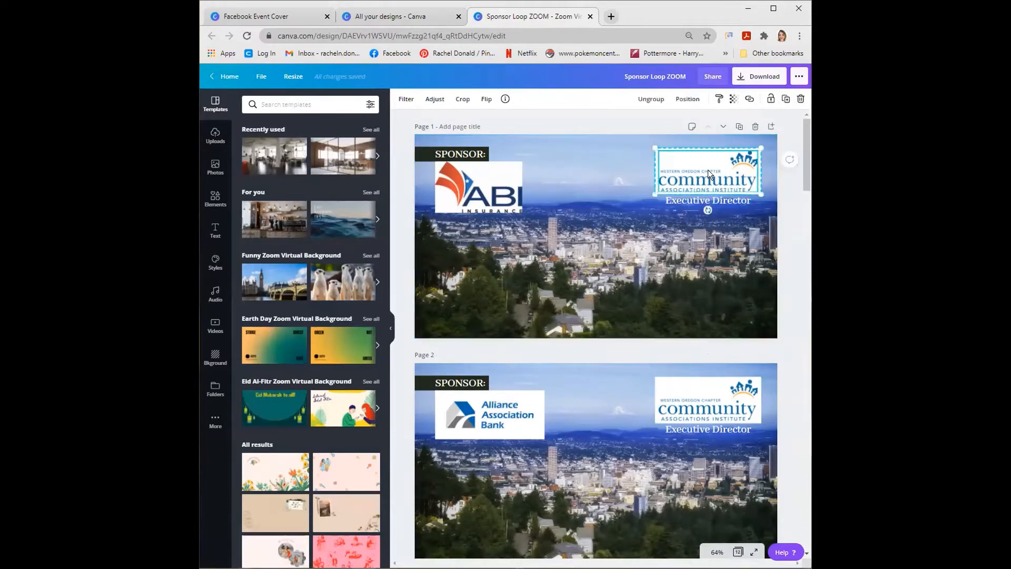
pyautogui.click(703, 212)
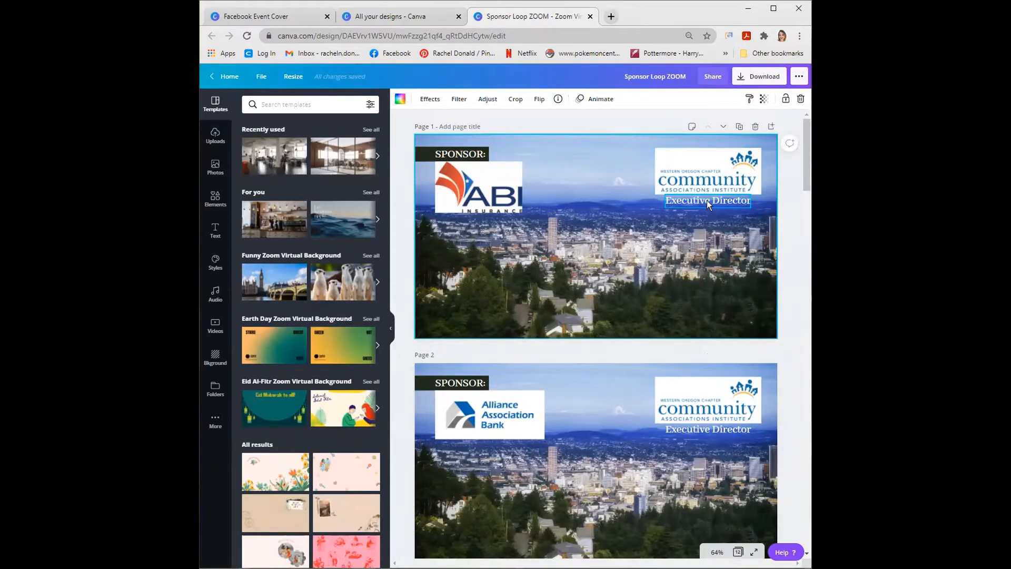
pyautogui.doubleClick(707, 201)
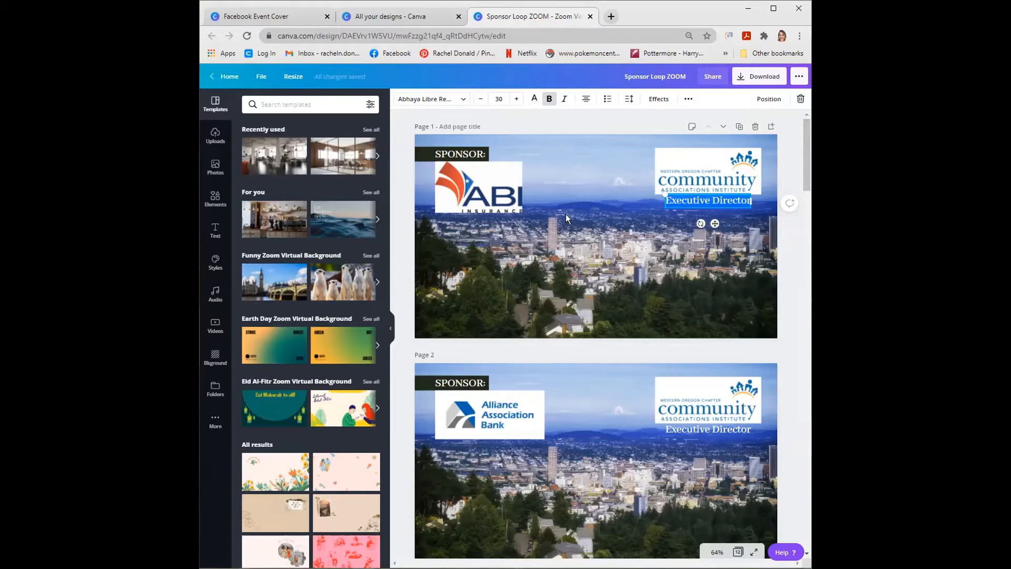
# - Duplicate page 1 of the sponsor loop and delete the ABI Insurance logo from the copy
pyautogui.click(548, 214)
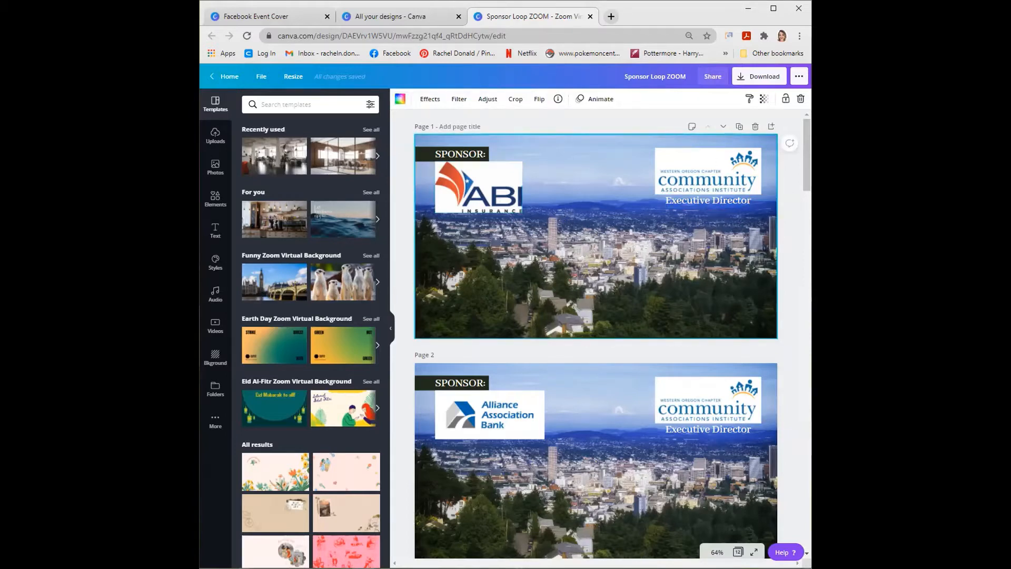
pyautogui.click(739, 128)
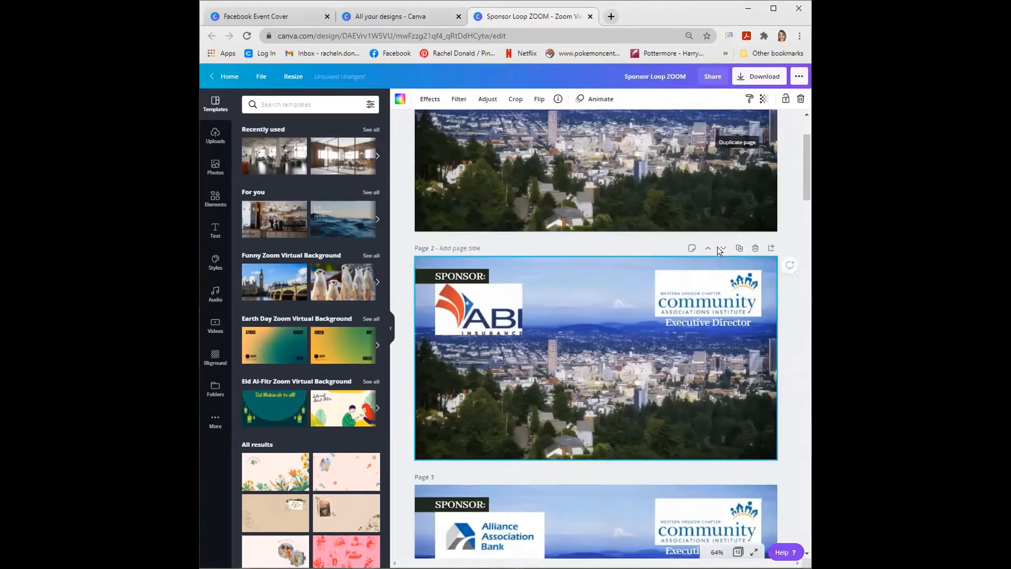
pyautogui.scroll(4, 716, 248)
pyautogui.click(493, 419)
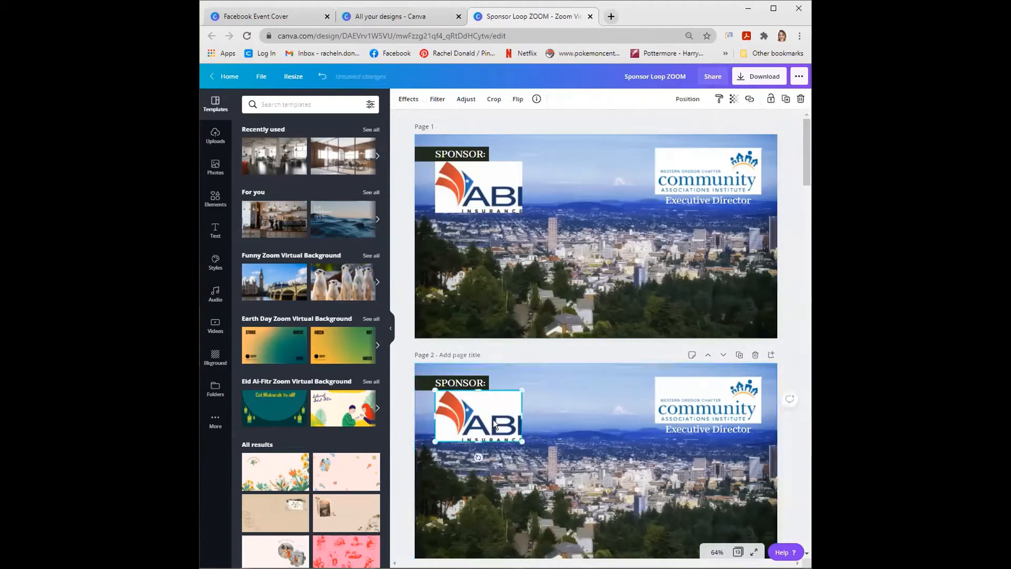
pyautogui.press('Delete')
pyautogui.scroll(-1, 507, 425)
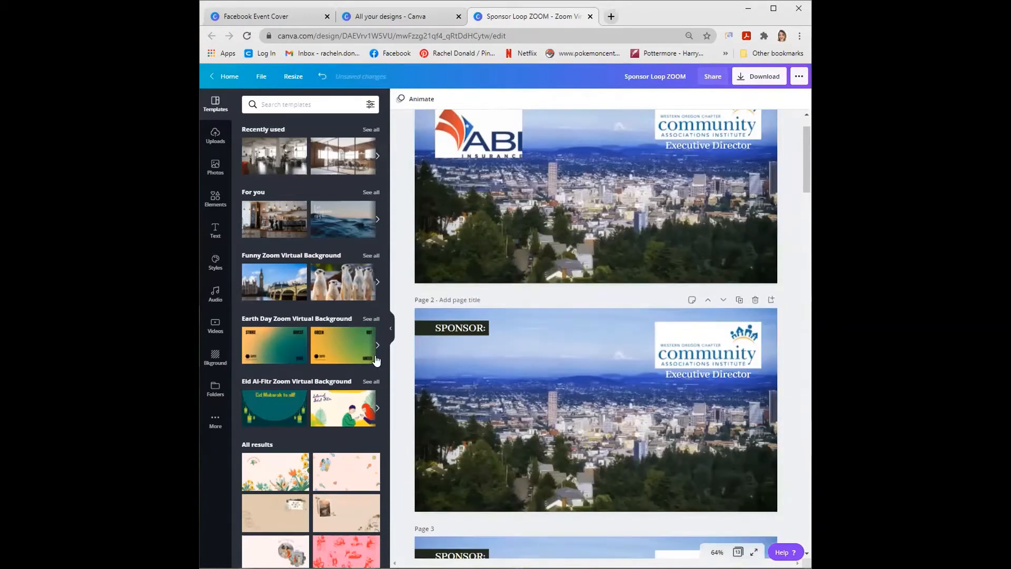
# - Add the uploaded CalPro logo to page 2 and shrink it to fit just beneath the SPONSOR label
pyautogui.click(216, 136)
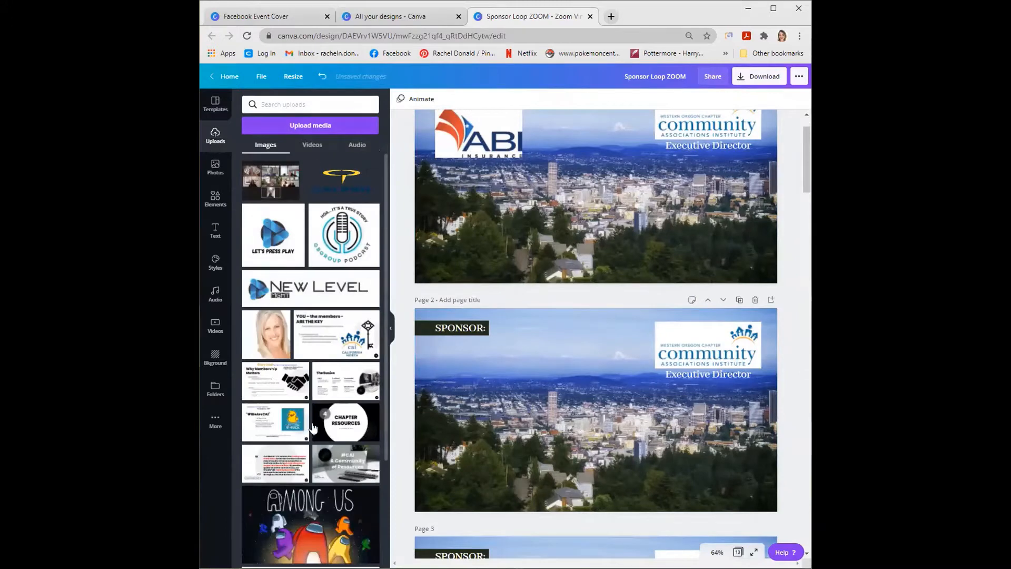
pyautogui.click(341, 176)
pyautogui.moveTo(572, 404); pyautogui.dragTo(547, 393)
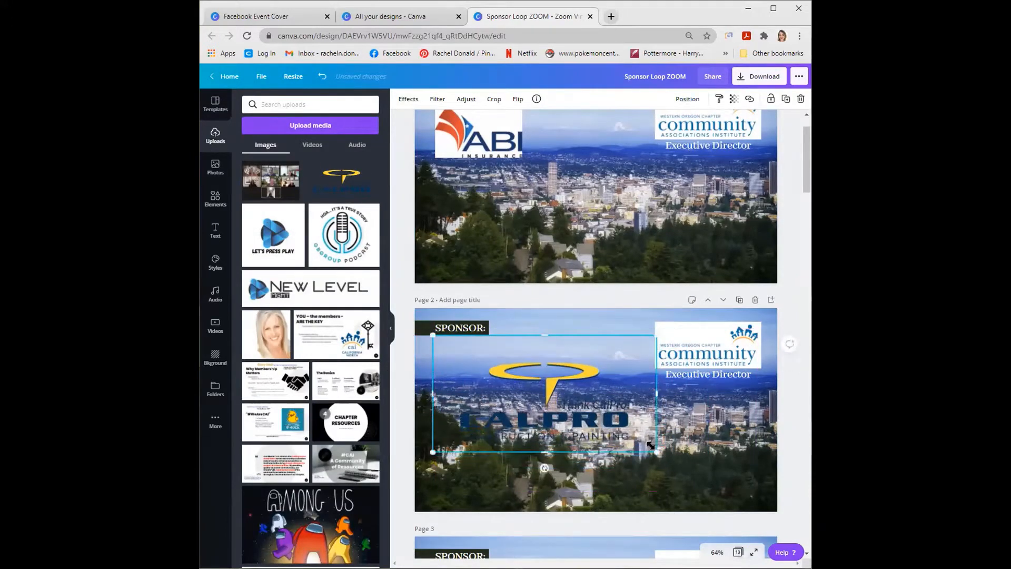
pyautogui.moveTo(651, 445); pyautogui.dragTo(532, 387)
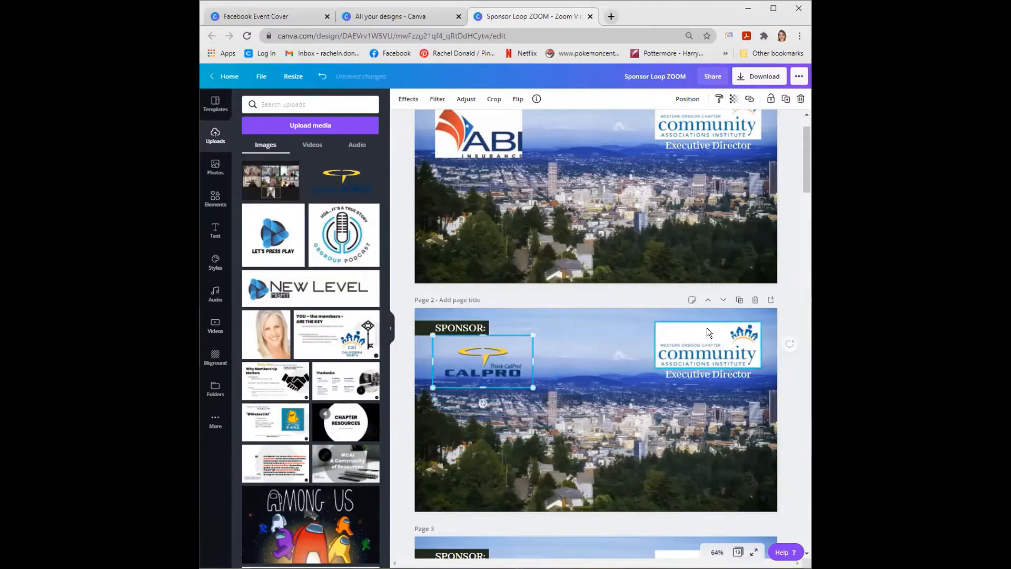
# - Duplicate page 2 with the CalPro logo as a new page directly after it
pyautogui.click(740, 299)
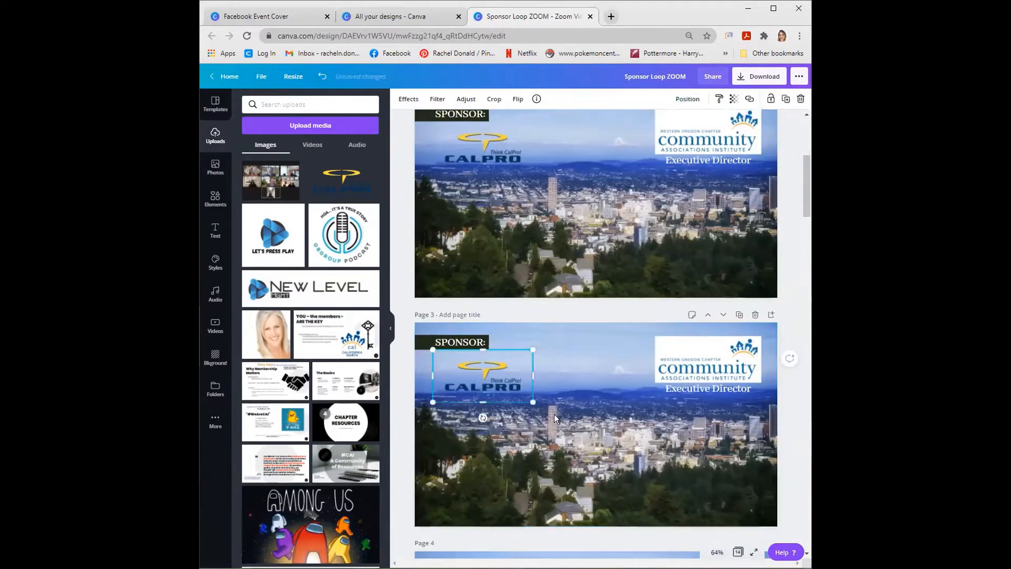
pyautogui.press('Escape')
pyautogui.scroll(4, 583, 448)
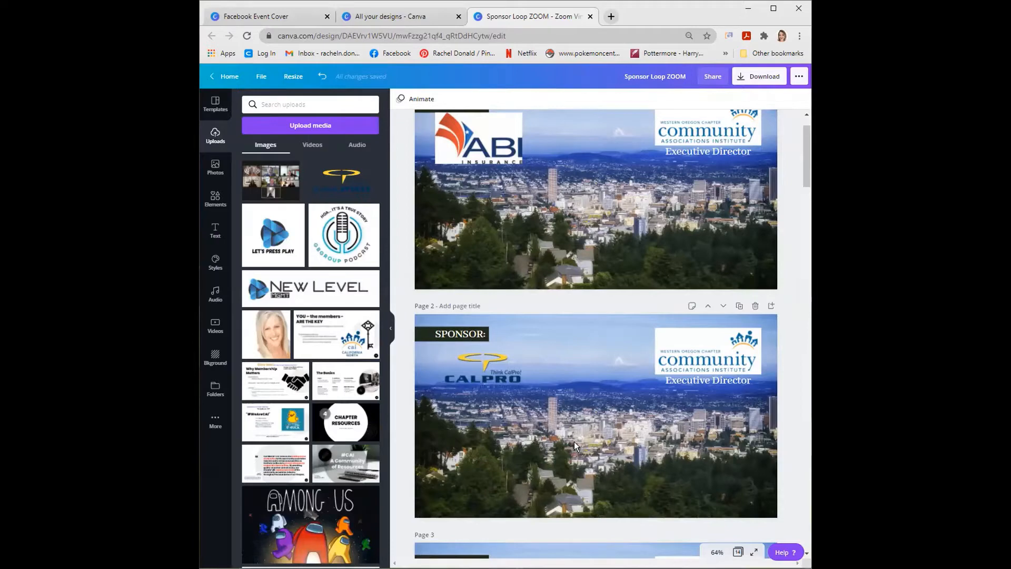
pyautogui.click(759, 84)
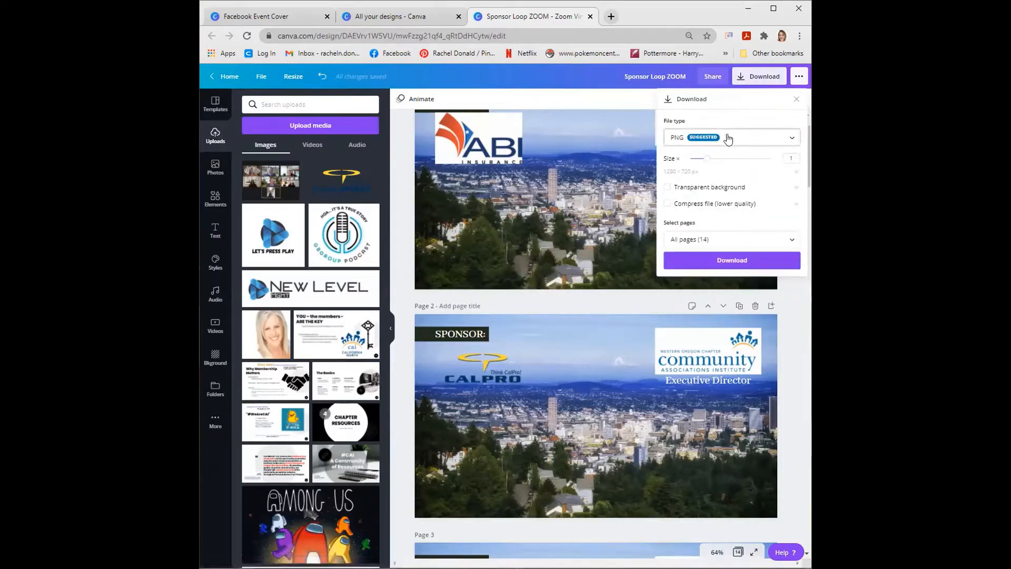
pyautogui.click(728, 139)
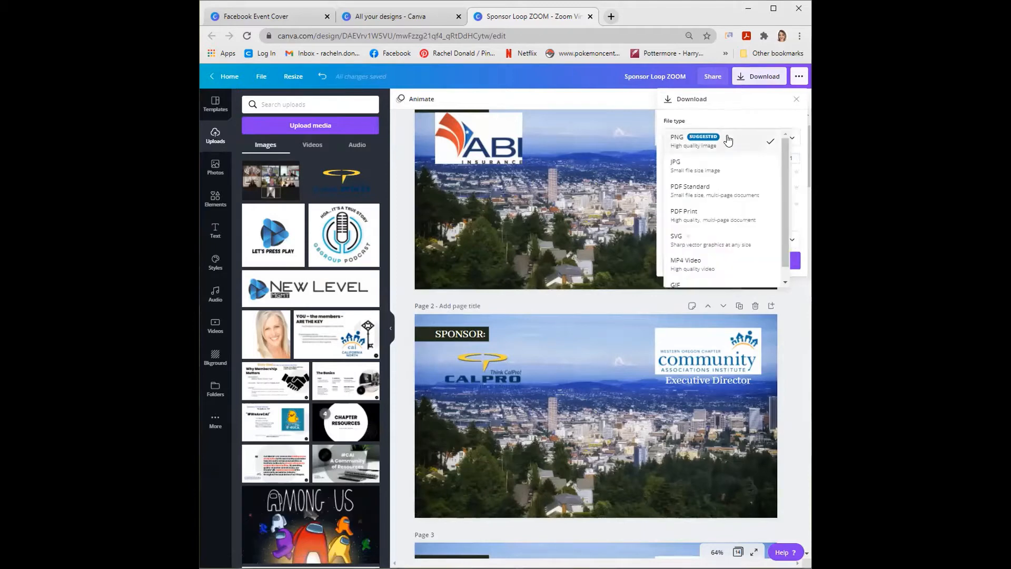
pyautogui.click(708, 266)
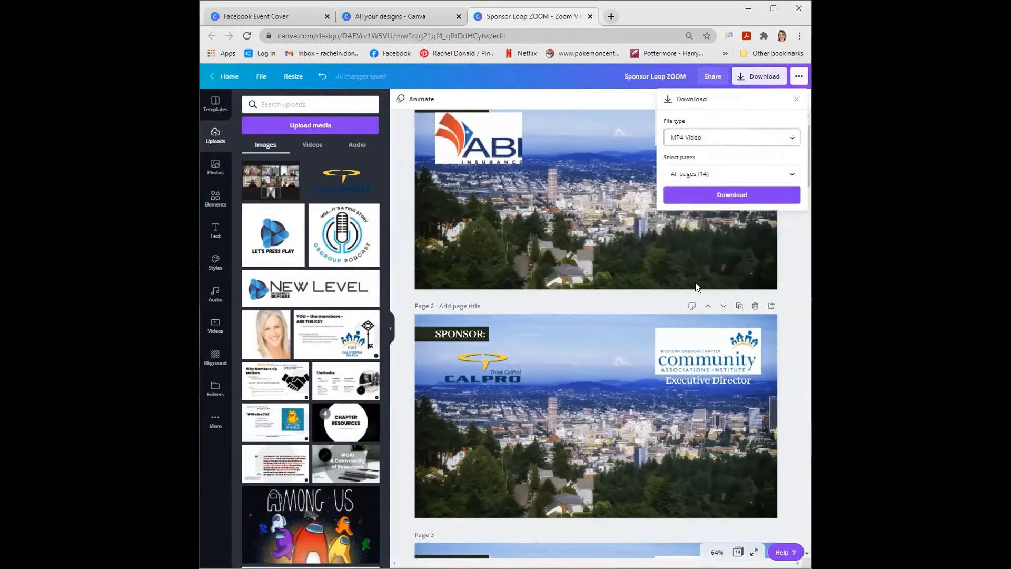
pyautogui.click(734, 173)
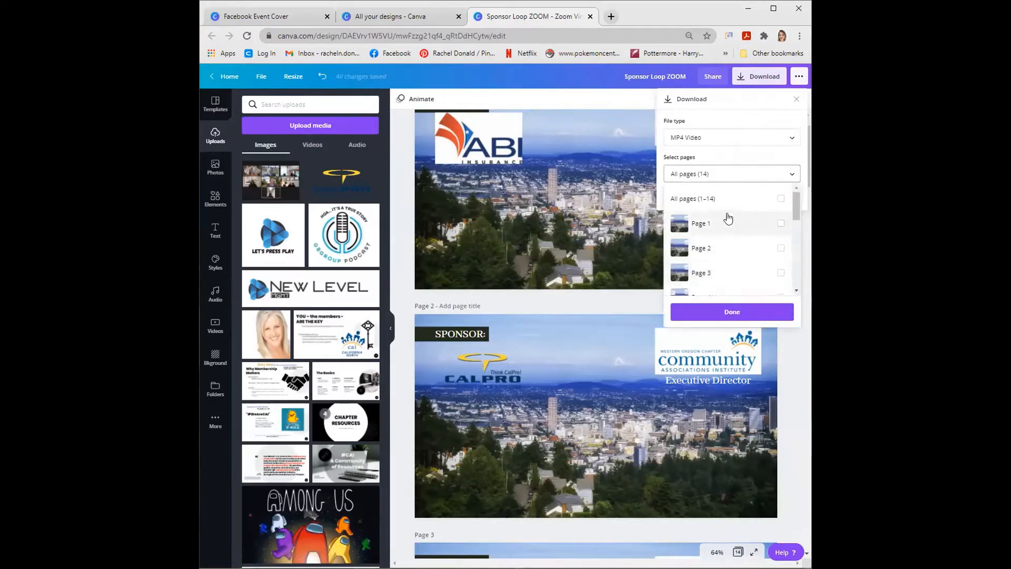
pyautogui.scroll(-5, 727, 221)
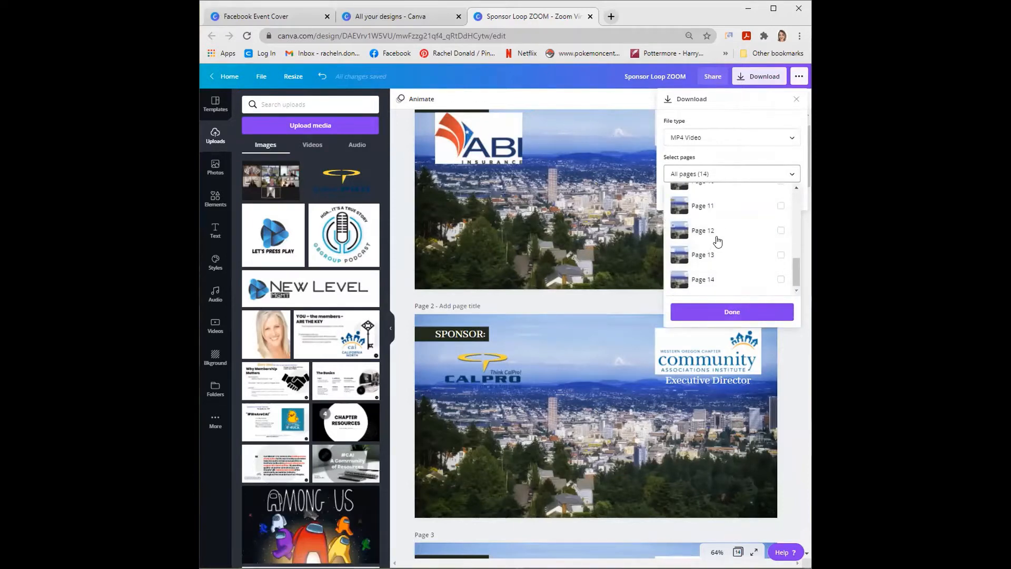
pyautogui.scroll(5, 725, 239)
pyautogui.click(727, 315)
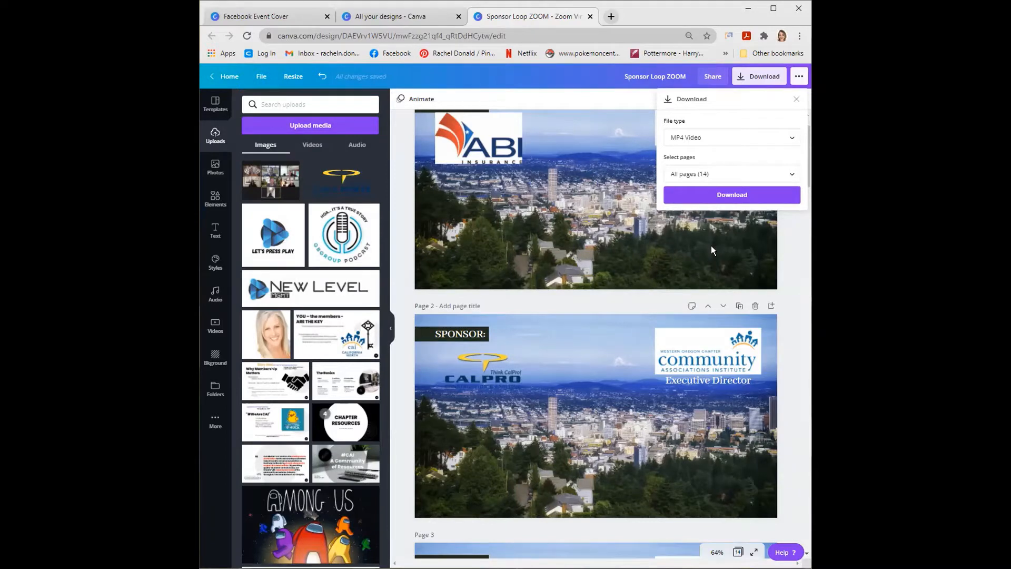
pyautogui.click(529, 205)
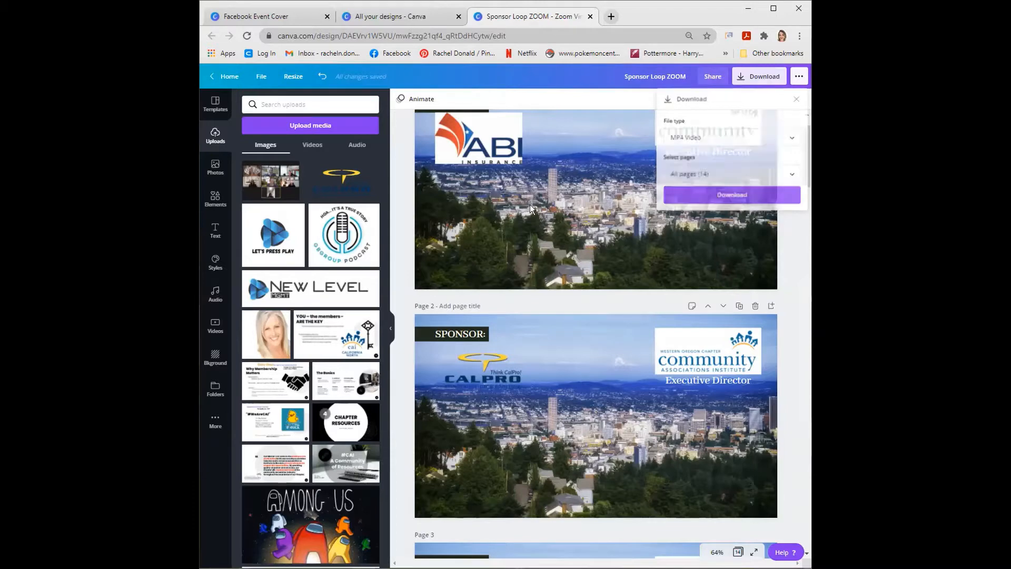
# - Replace the city photo background on page 1 with the orange brick pattern background
pyautogui.click(558, 213)
pyautogui.press('Delete')
pyautogui.scroll(1, 552, 223)
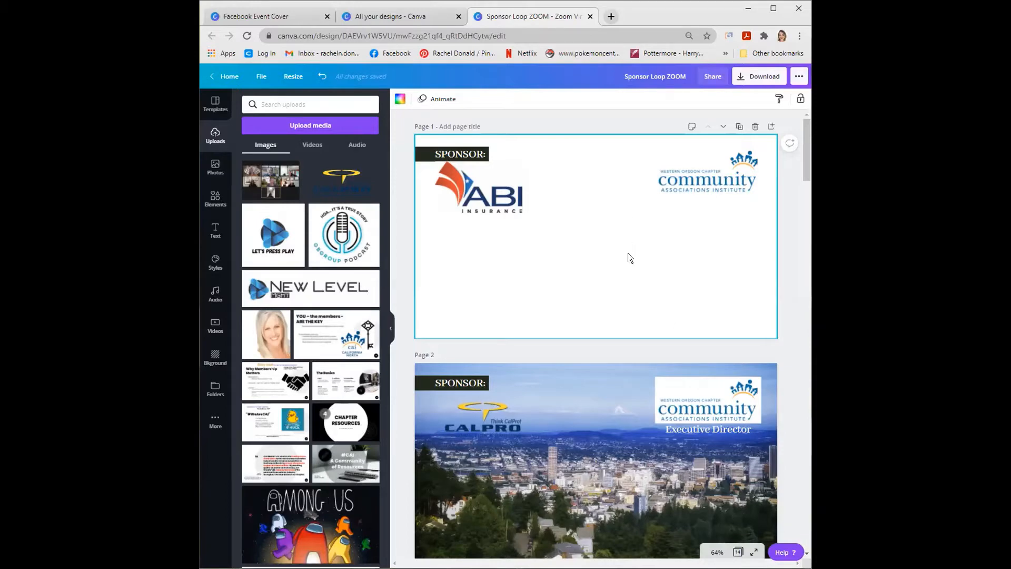
pyautogui.click(215, 360)
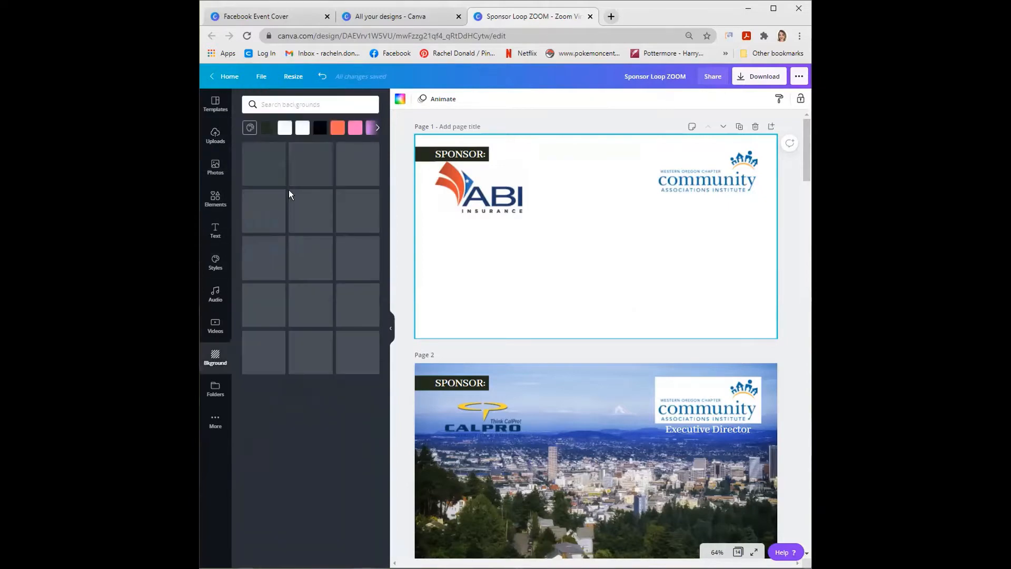
pyautogui.scroll(-4, 514, 390)
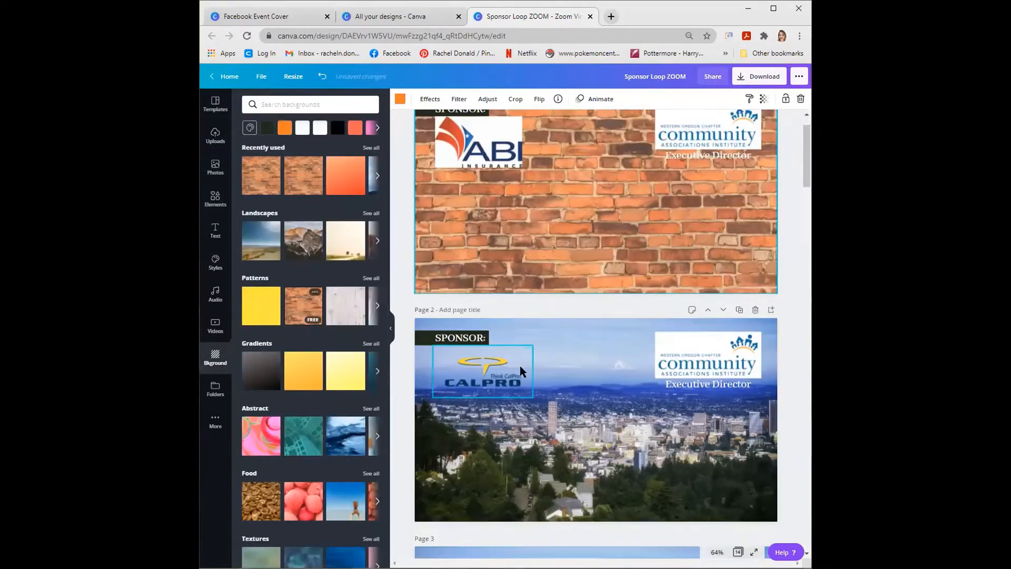
# - Delete the city photo backgrounds from pages 2 and 3 and apply the same orange brick pattern to both
pyautogui.click(568, 295)
pyautogui.press('Delete')
pyautogui.click(550, 425)
pyautogui.press('Delete')
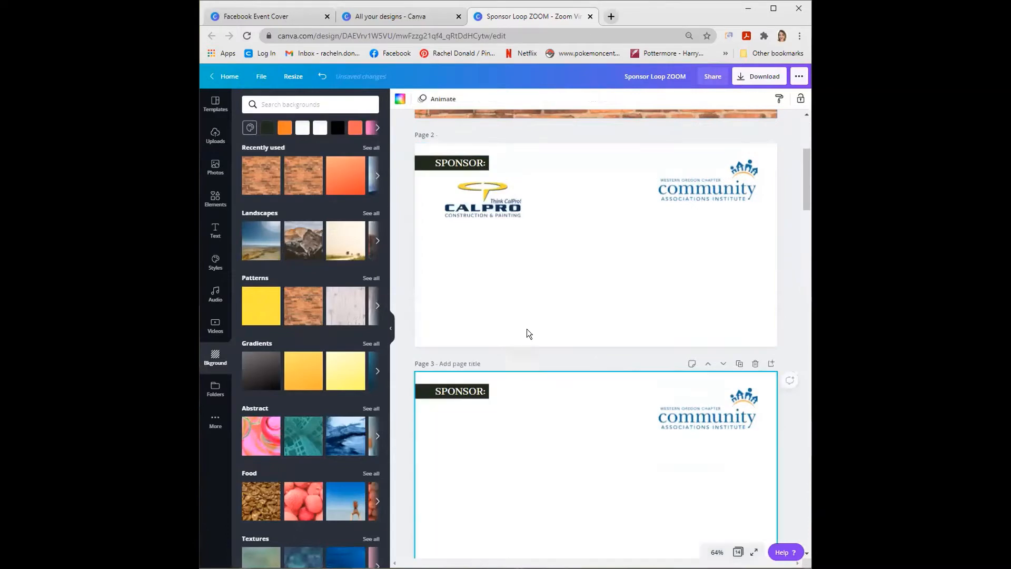
pyautogui.click(563, 454)
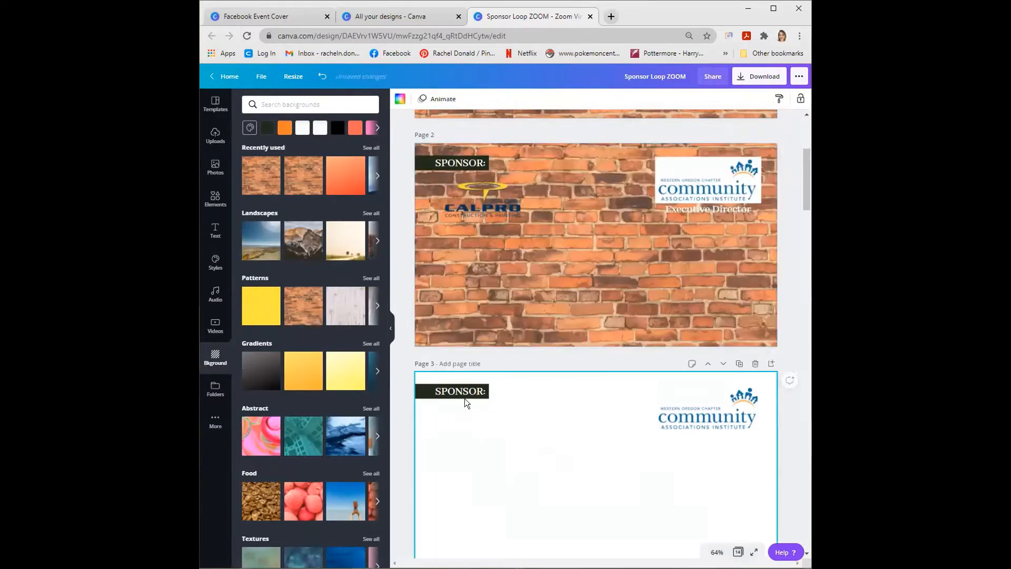
pyautogui.click(308, 305)
# - Download all pages of the sponsor loop as an MP4 video and show the downloaded file in its folder
pyautogui.scroll(1, 545, 339)
pyautogui.scroll(4, 544, 343)
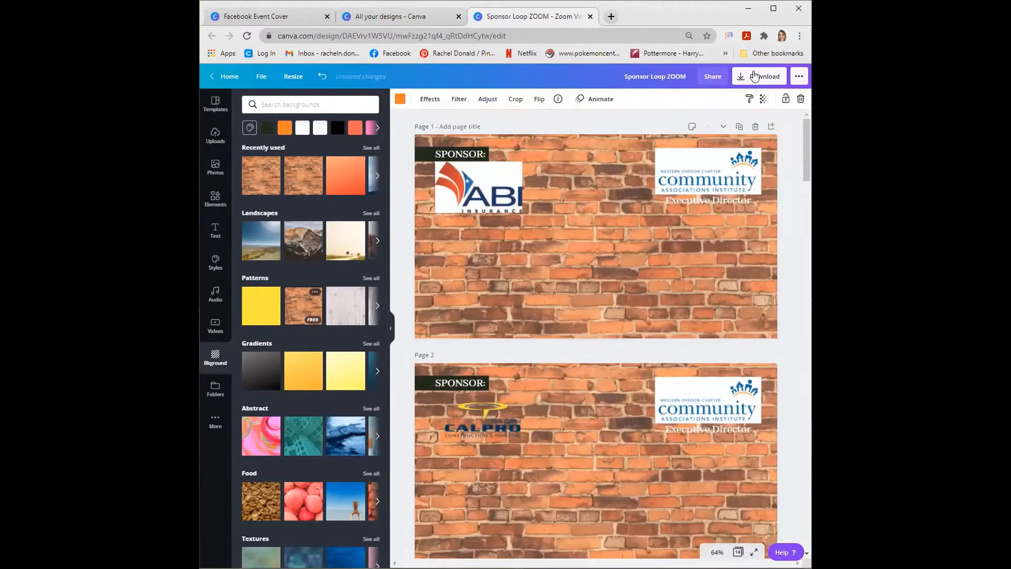
pyautogui.click(758, 76)
pyautogui.click(736, 138)
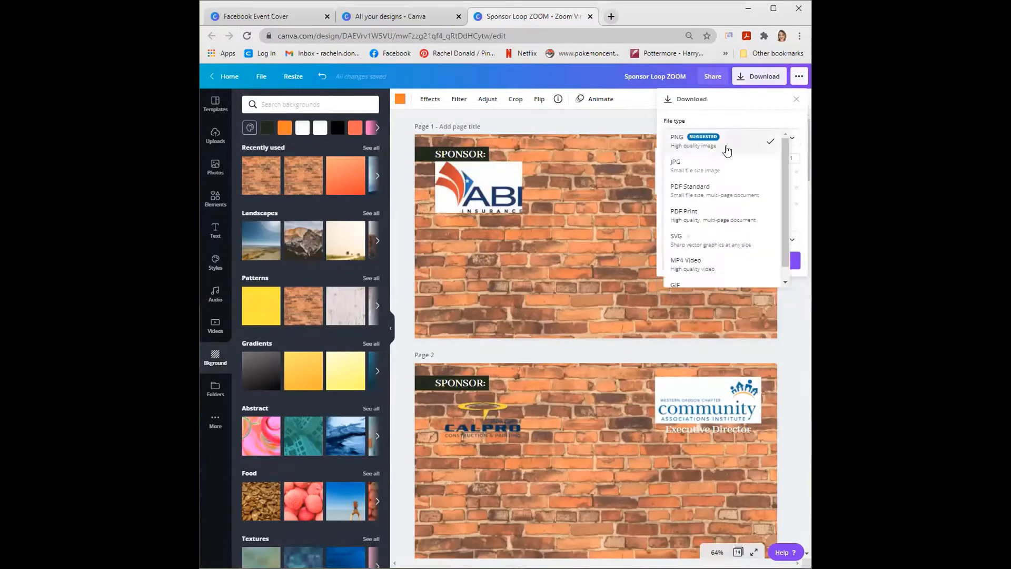
pyautogui.click(696, 266)
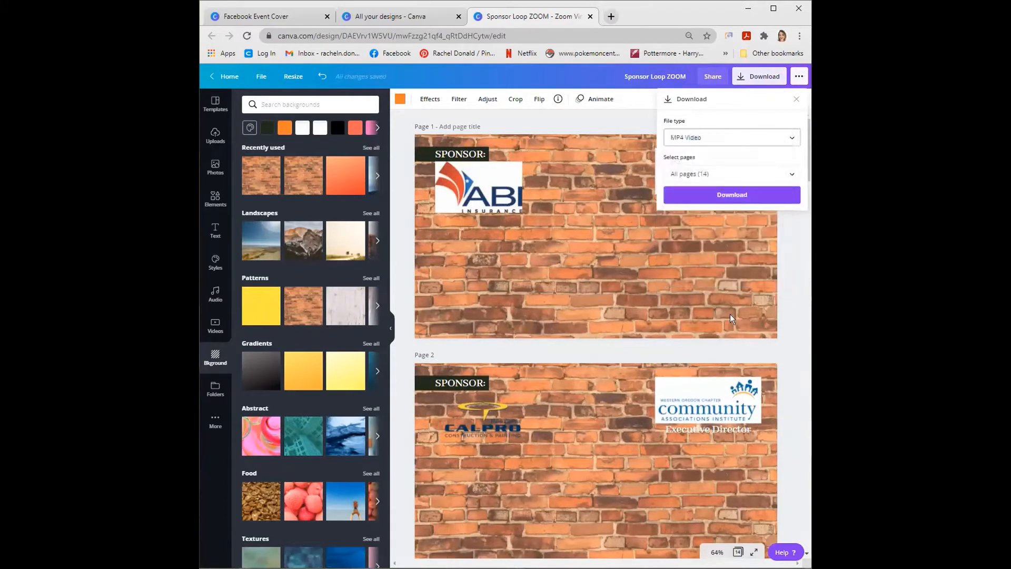
pyautogui.click(721, 196)
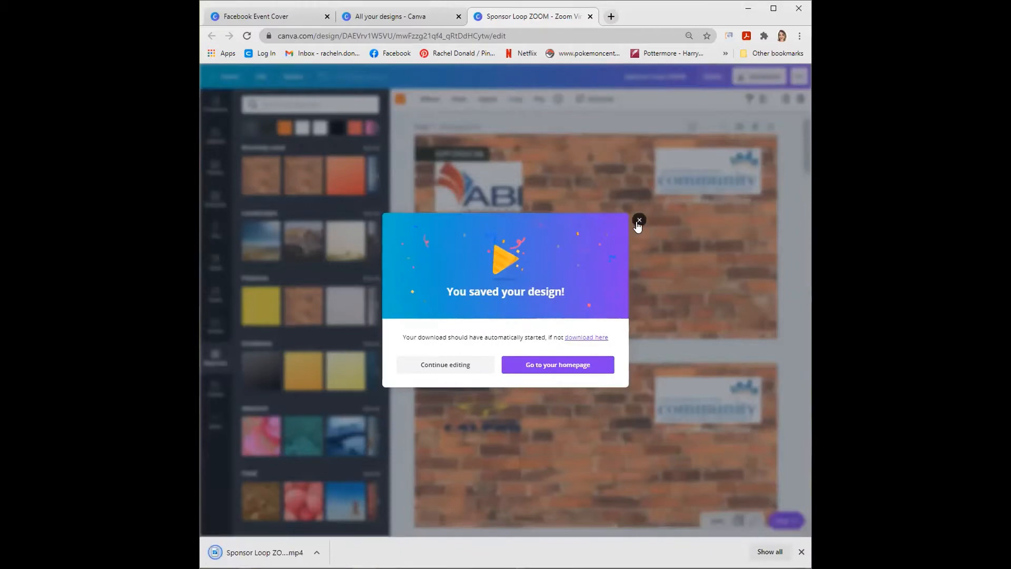
pyautogui.click(638, 221)
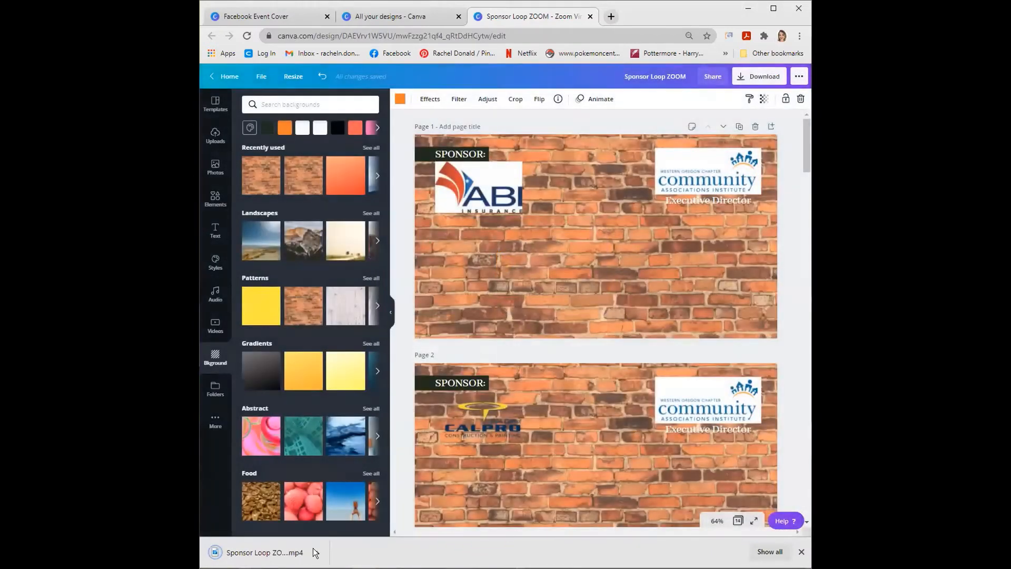
pyautogui.click(317, 552)
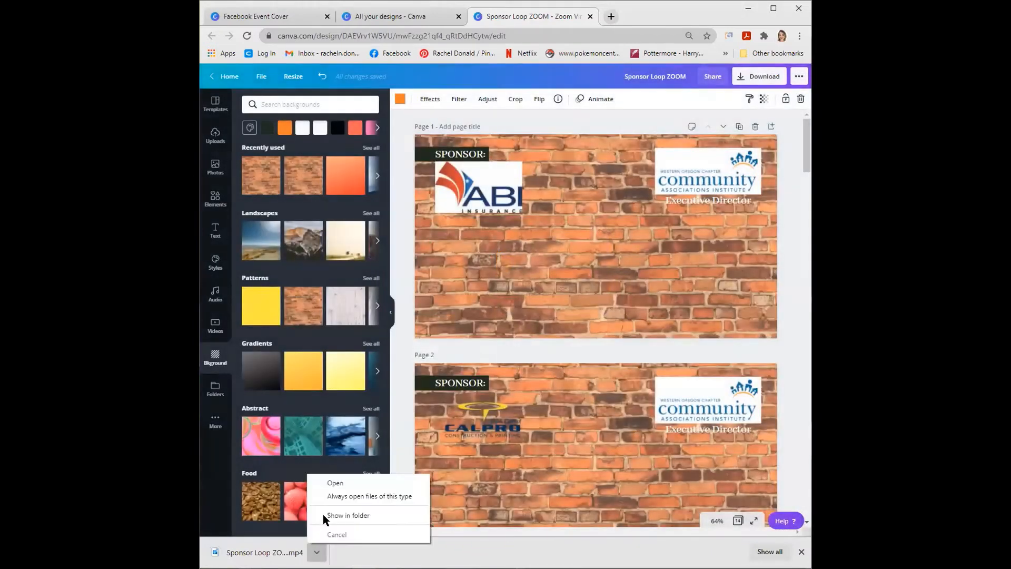
pyautogui.click(337, 515)
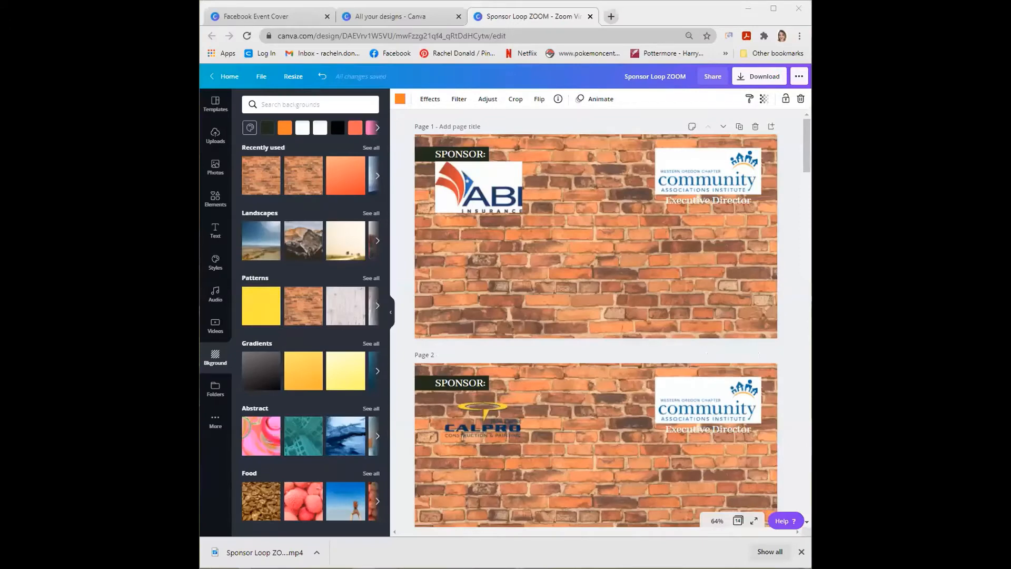
# - Show the image adjustment options and the page animation options for the brick background on page 1
pyautogui.click(628, 253)
pyautogui.click(498, 102)
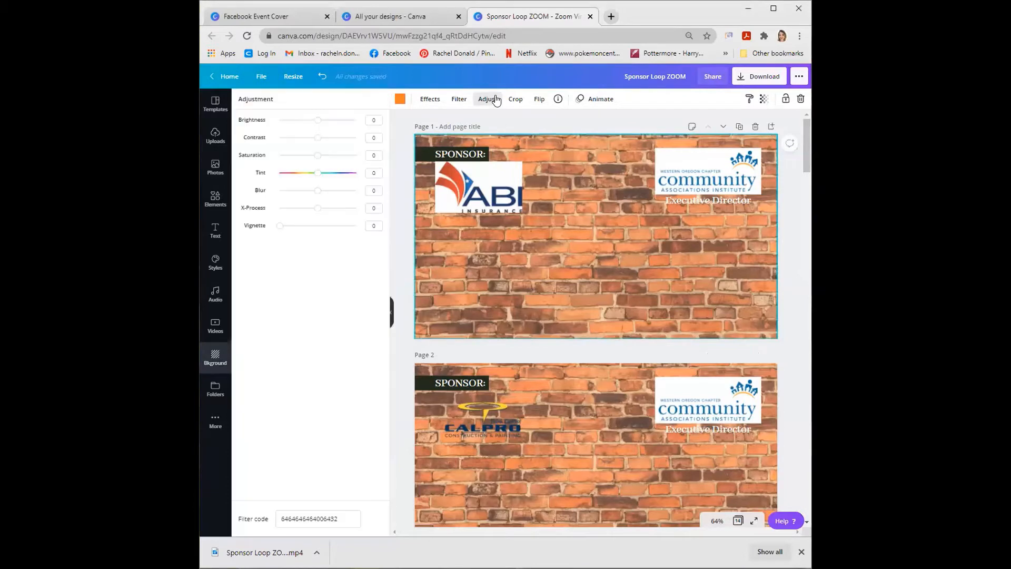
pyautogui.click(490, 101)
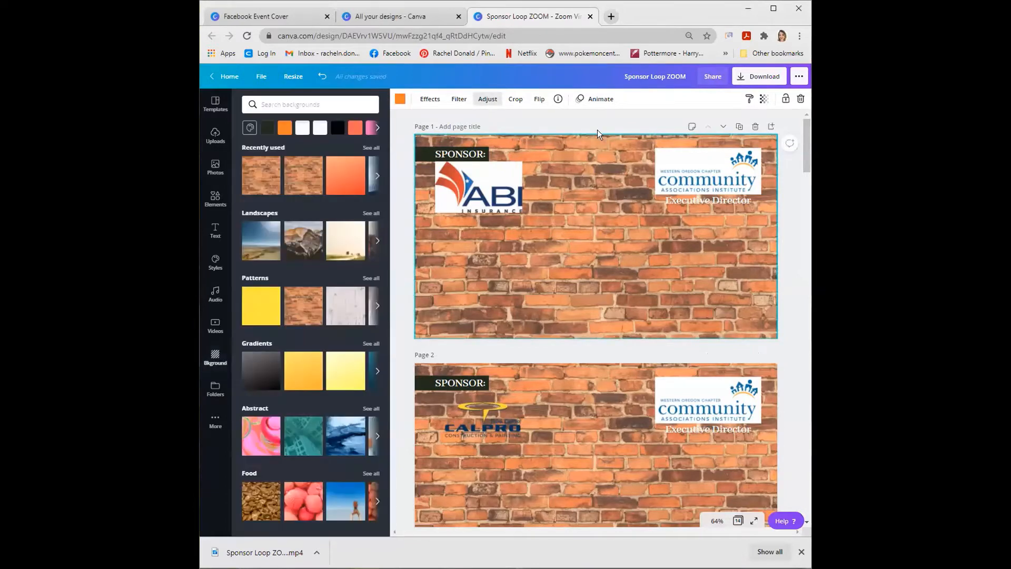
pyautogui.click(601, 100)
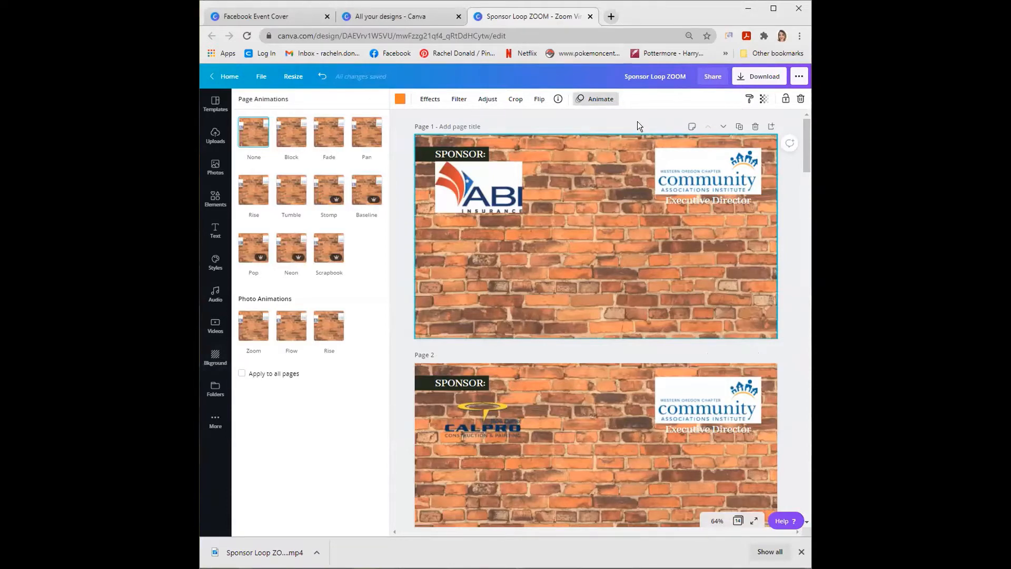
pyautogui.click(605, 165)
pyautogui.click(582, 129)
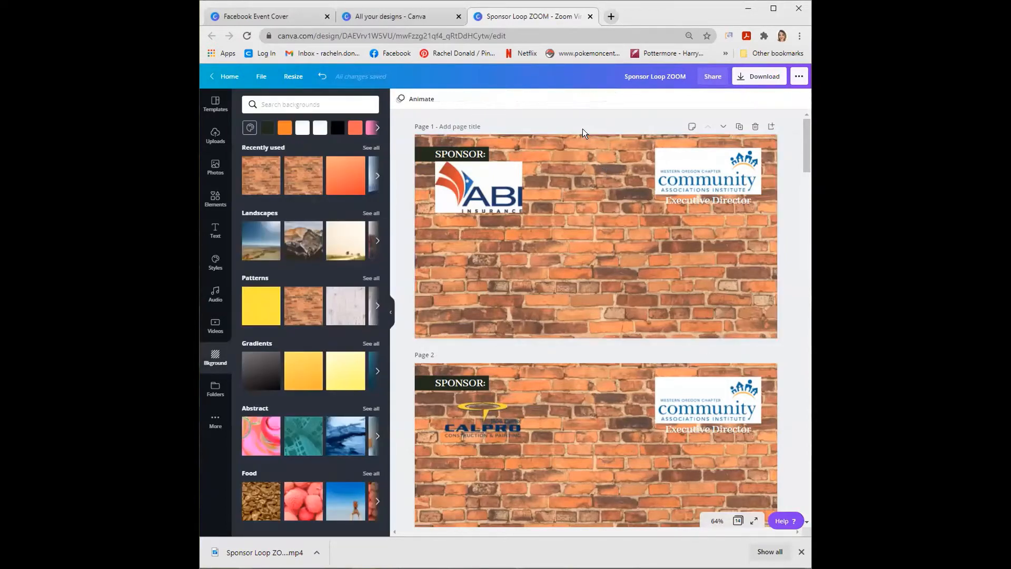
pyautogui.click(573, 149)
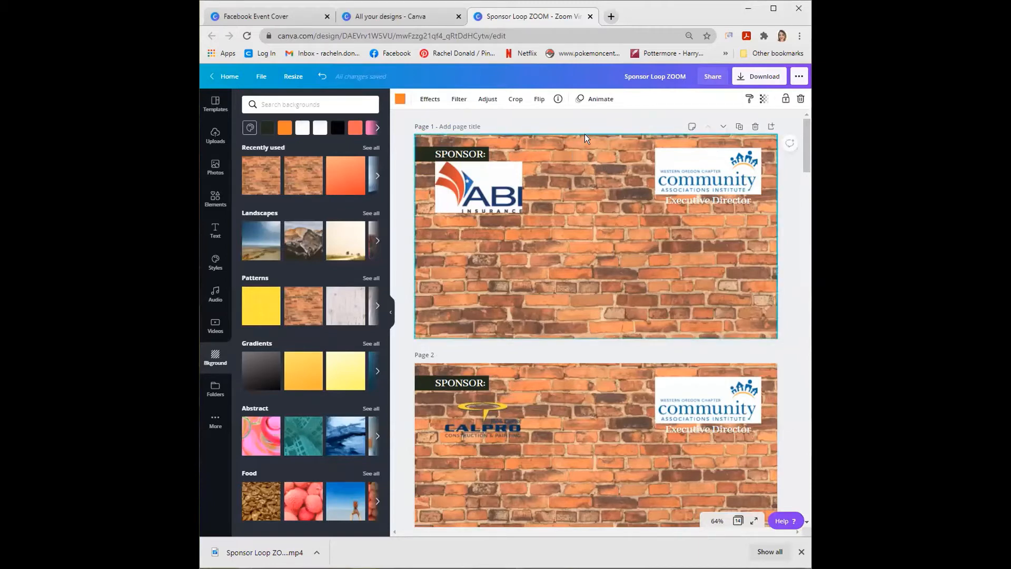
pyautogui.click(611, 98)
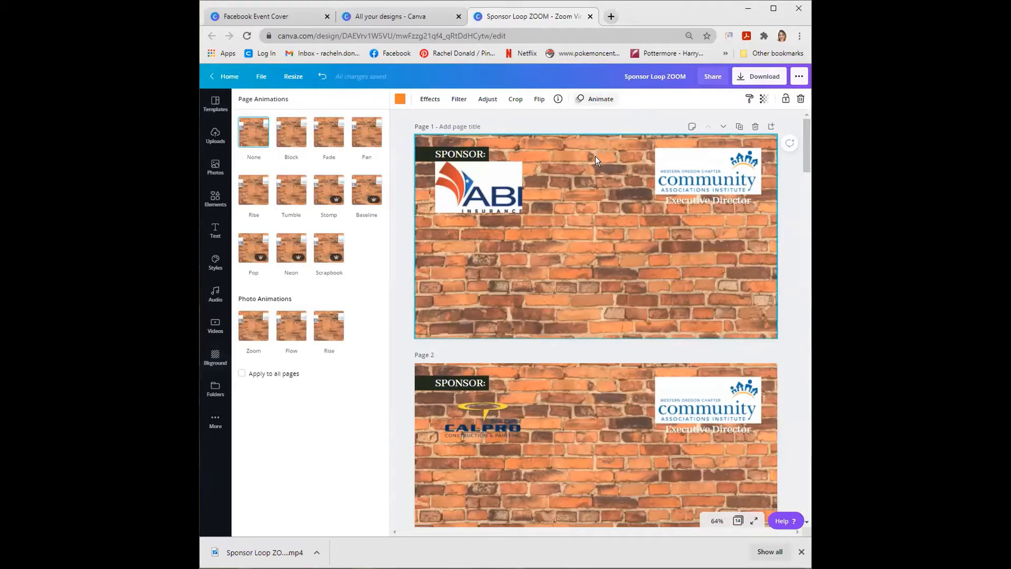
# - Show MP4 Video as the download file type for all pages and close the download options without downloading
pyautogui.click(744, 76)
pyautogui.click(707, 140)
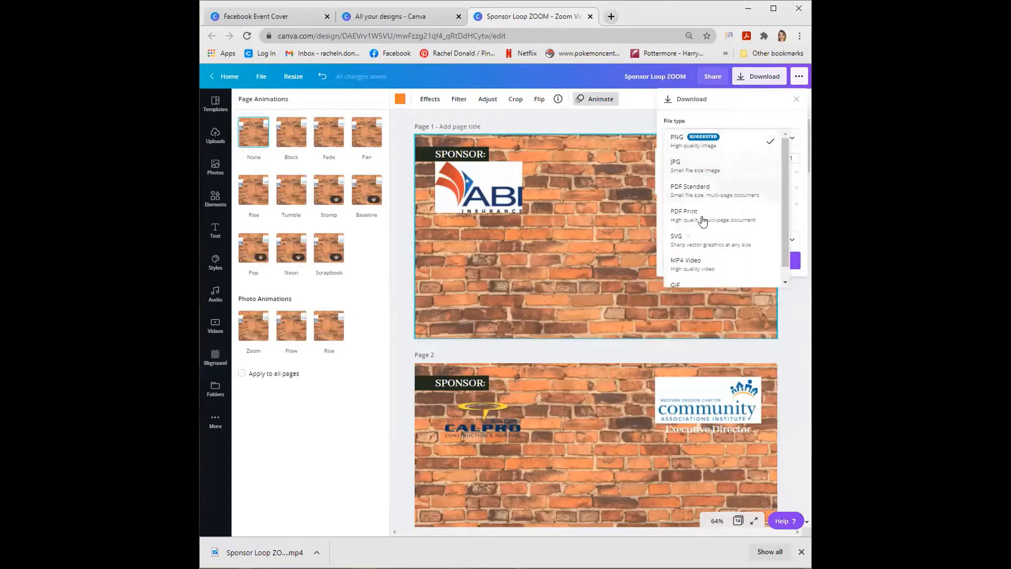
pyautogui.click(701, 261)
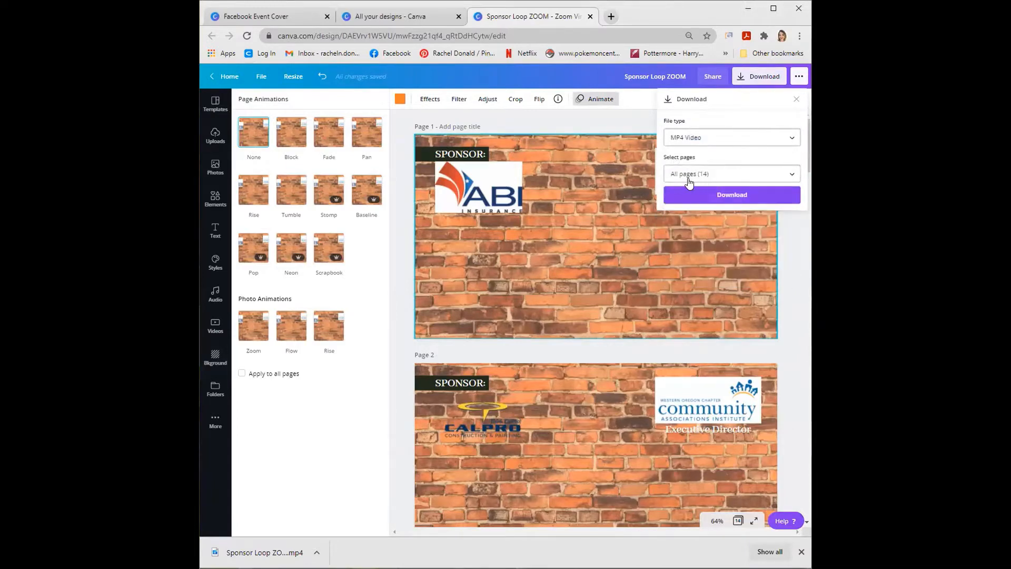
pyautogui.click(617, 196)
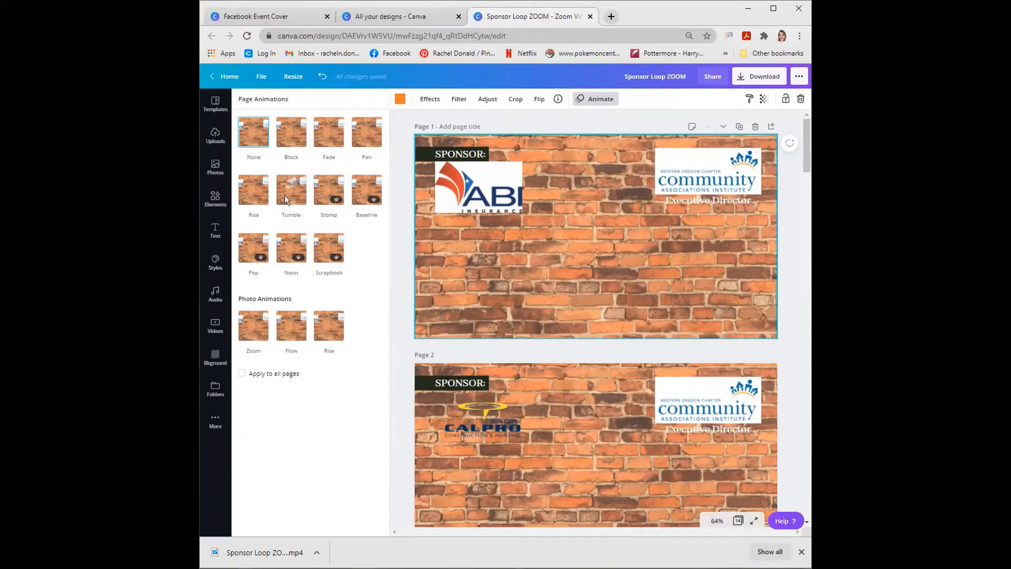
# - Apply the Rise page animation to all pages of the sponsor loop
pyautogui.click(246, 197)
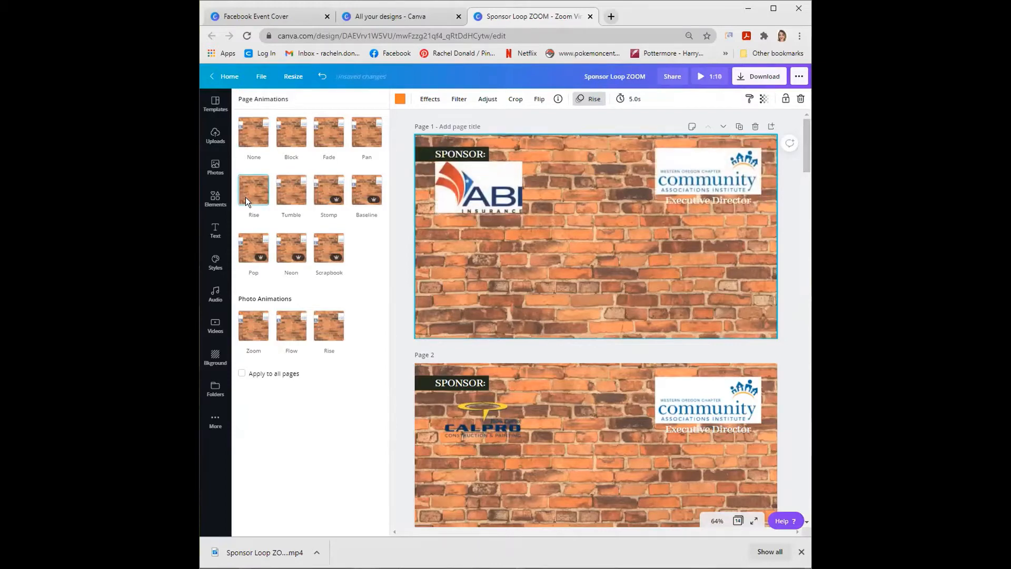
pyautogui.click(242, 373)
# - Return to the home page, reopen the Sponsor Loop ZOOM design and play a preview of the animated loop
pyautogui.click(227, 76)
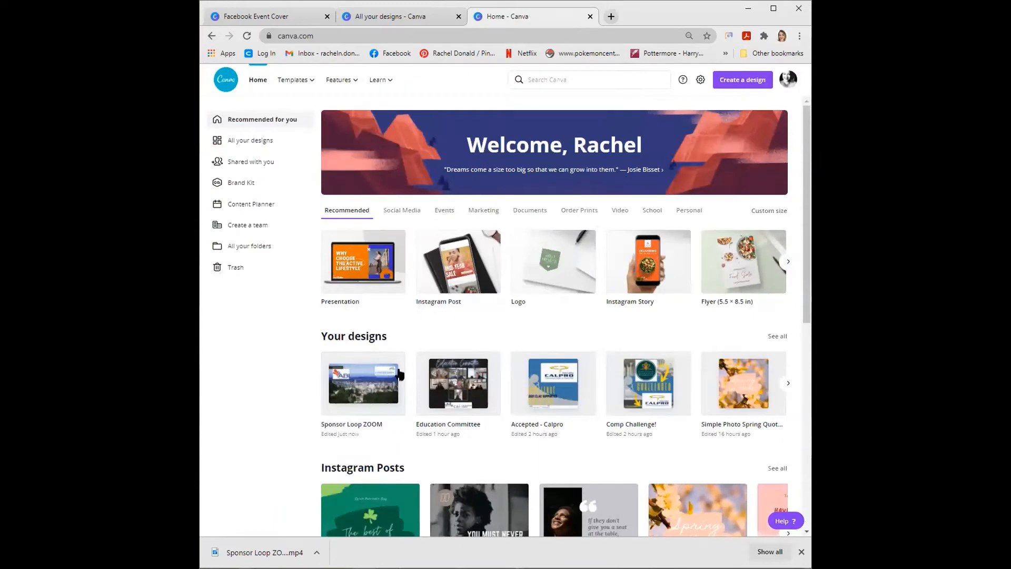
pyautogui.click(363, 384)
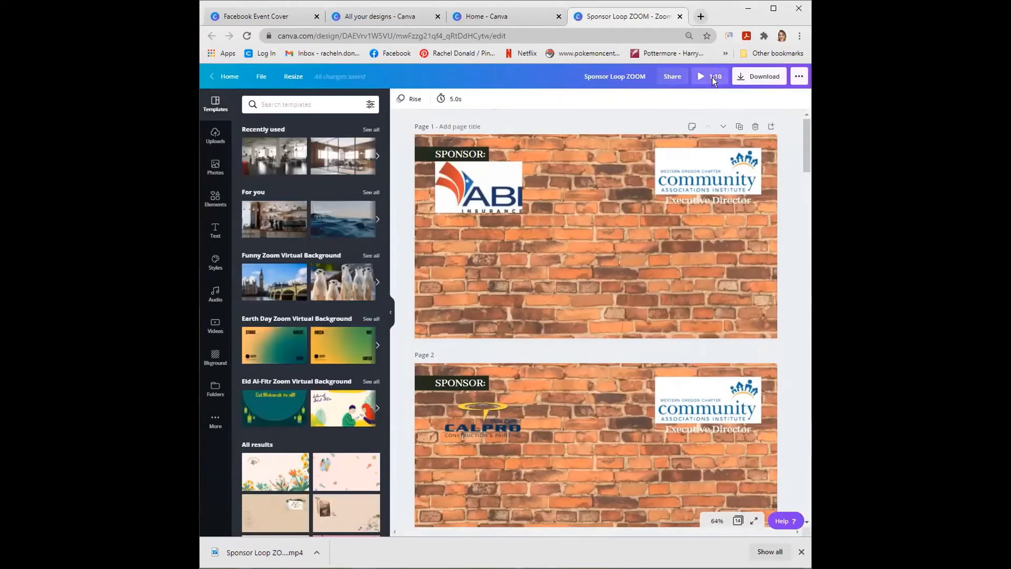
pyautogui.click(711, 76)
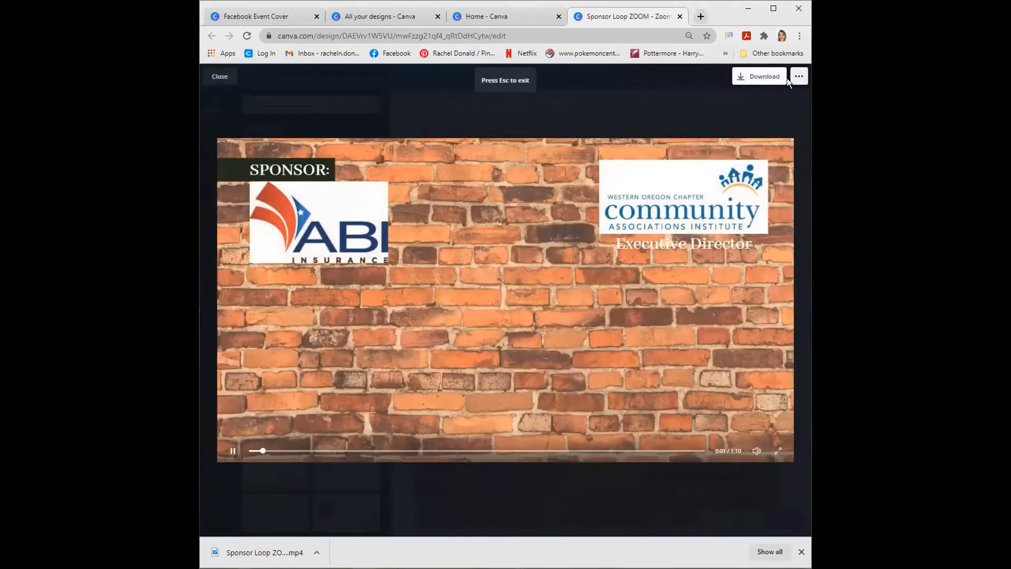
pyautogui.press('Escape')
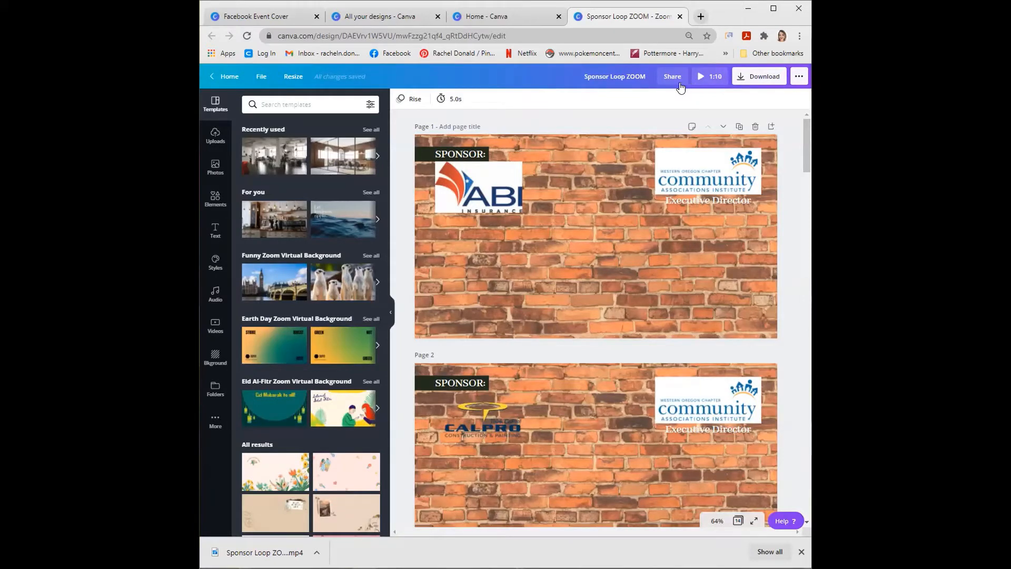
# - Set the timing of page 1 to 2.0 seconds and preview the sponsor loop with it
pyautogui.click(443, 101)
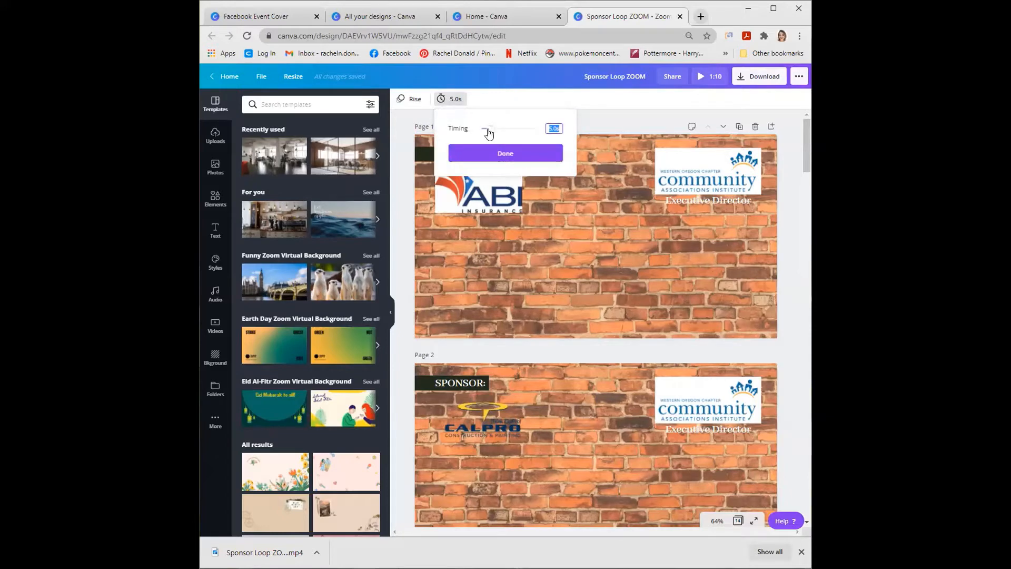
pyautogui.moveTo(489, 129); pyautogui.dragTo(484, 130)
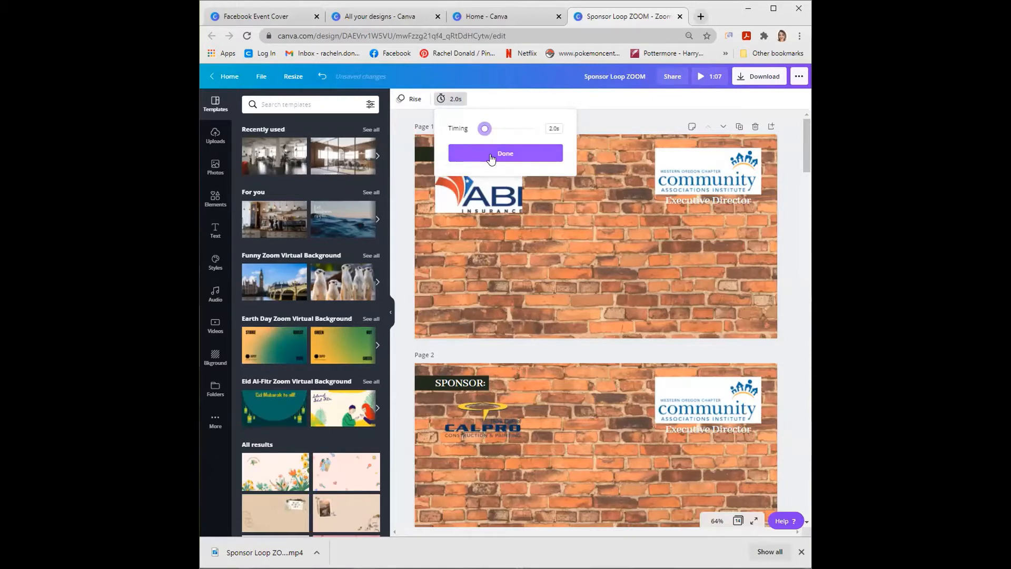
pyautogui.click(658, 238)
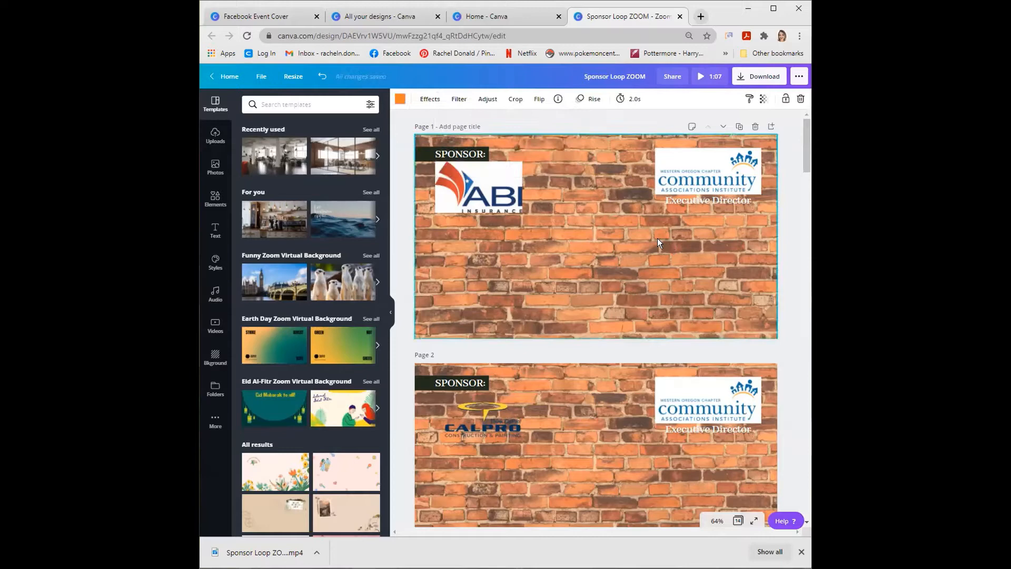
pyautogui.click(706, 77)
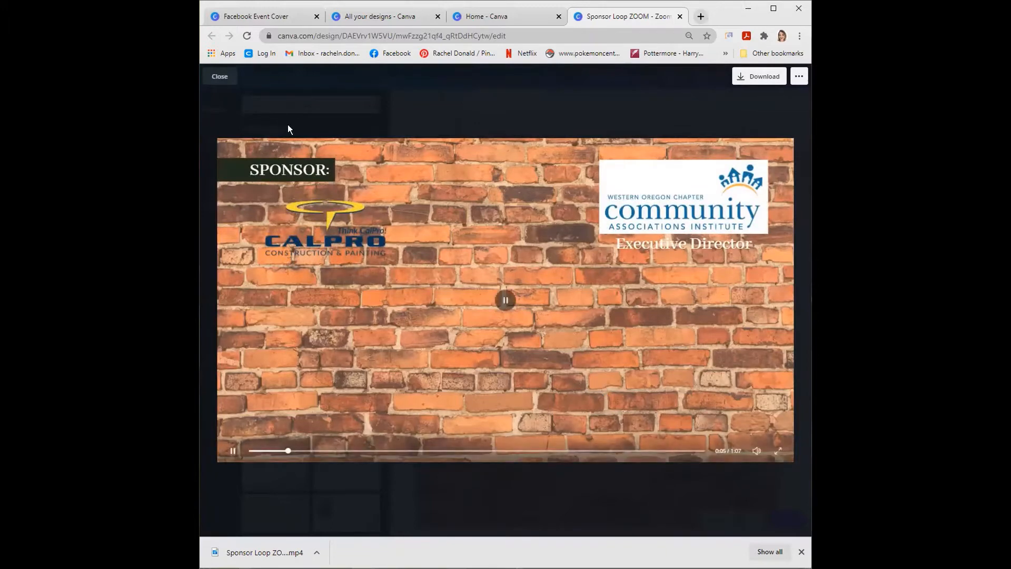
pyautogui.click(220, 77)
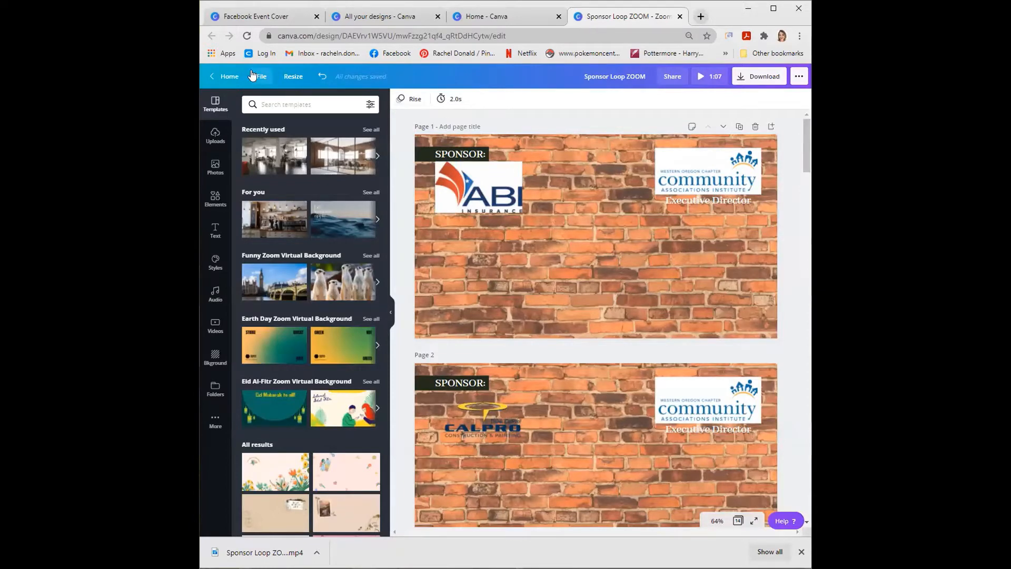
# - Open the blue Speaker Spotlight design dated March 18, 2021 from the list of all designs and show the elements library
pyautogui.click(232, 76)
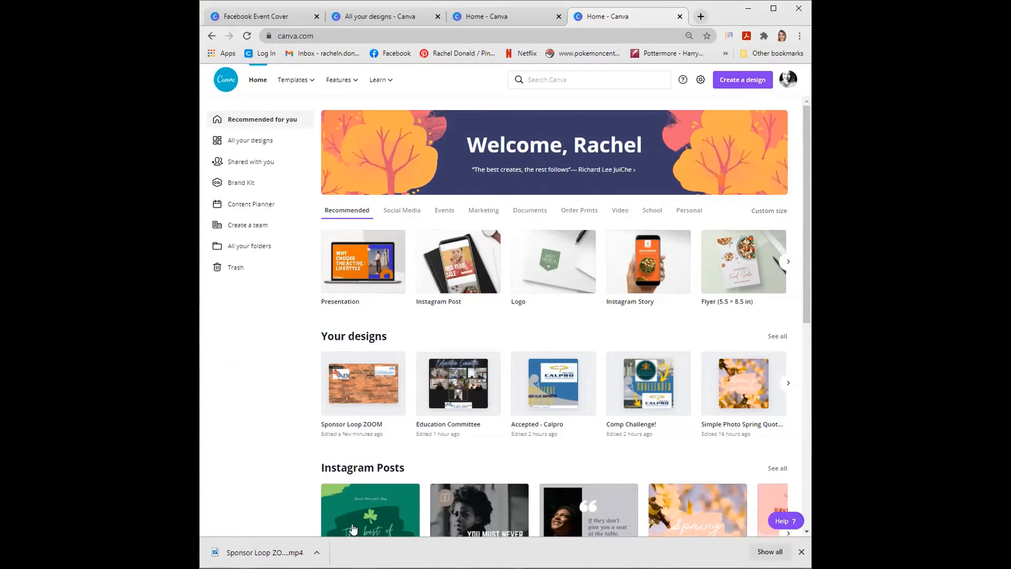
pyautogui.click(801, 552)
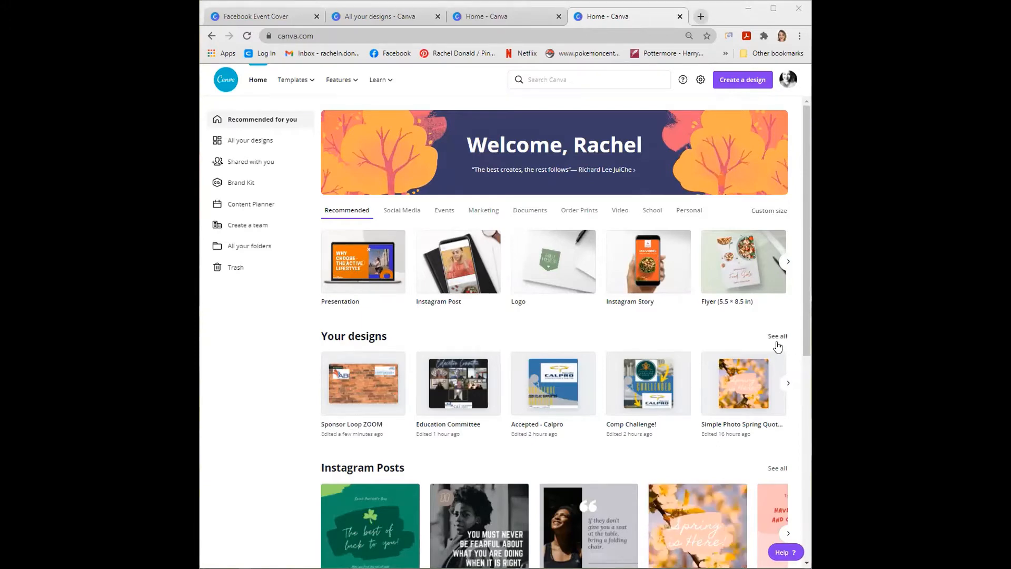
pyautogui.click(763, 350)
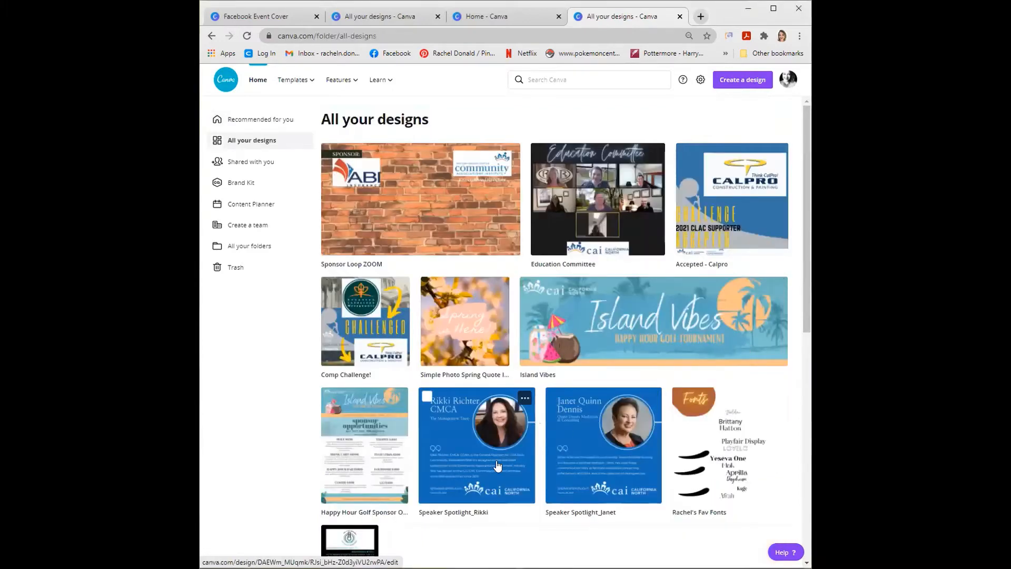
pyautogui.click(569, 452)
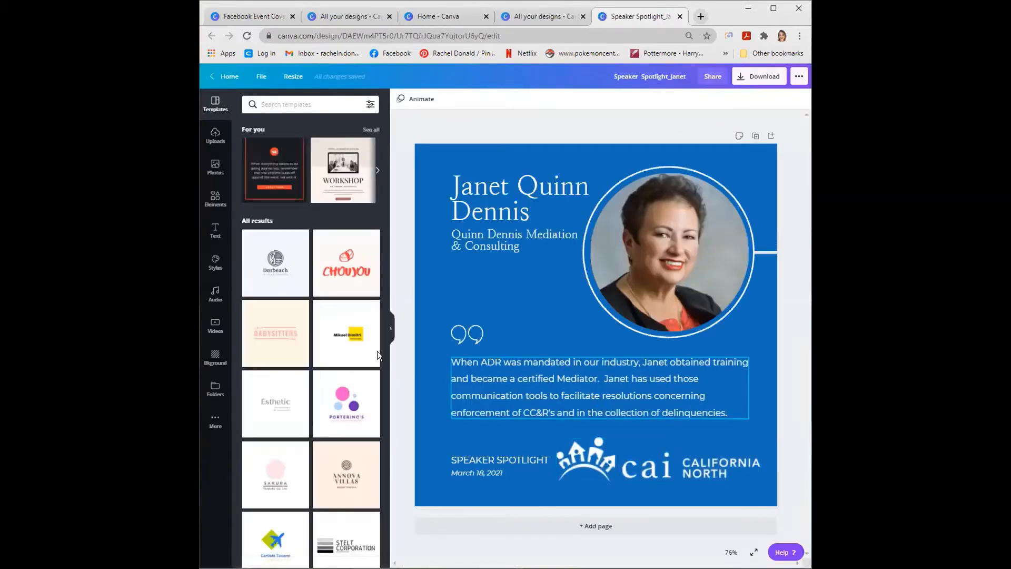
pyautogui.click(216, 200)
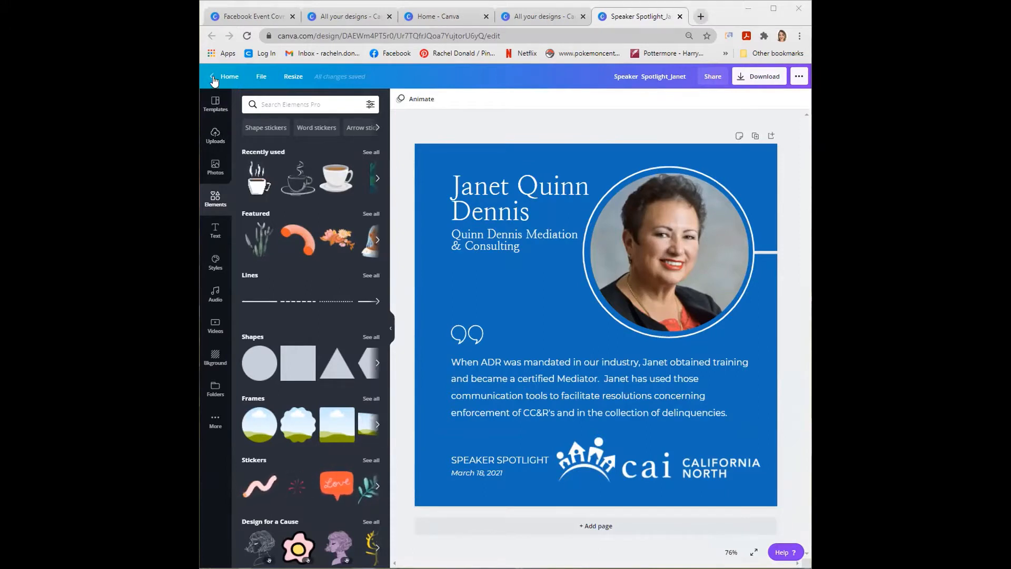
# - Open the Board of Directors_Template design from the list of all designs and look over its first two pages
pyautogui.click(230, 76)
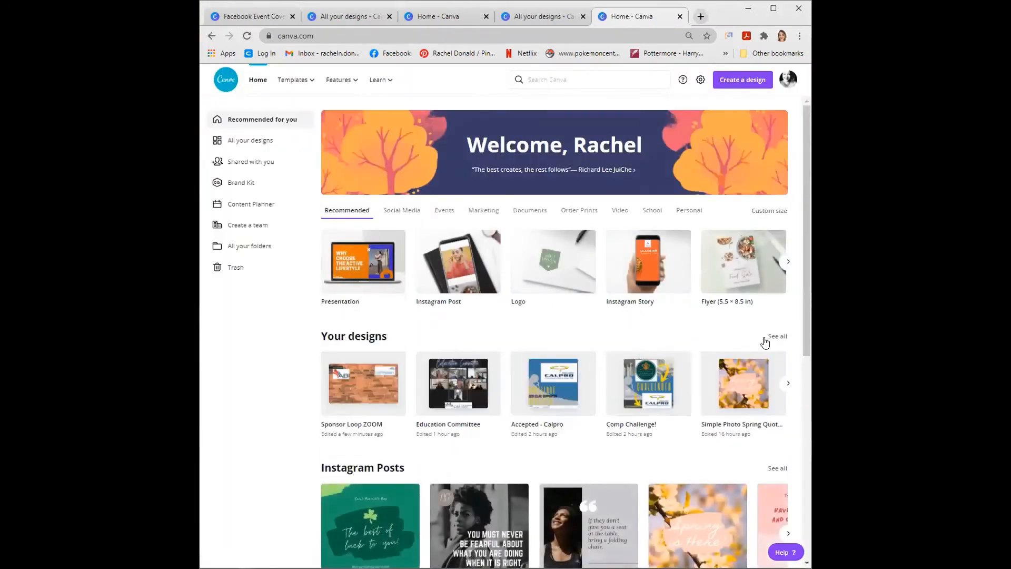
pyautogui.click(772, 335)
pyautogui.scroll(-8, 742, 346)
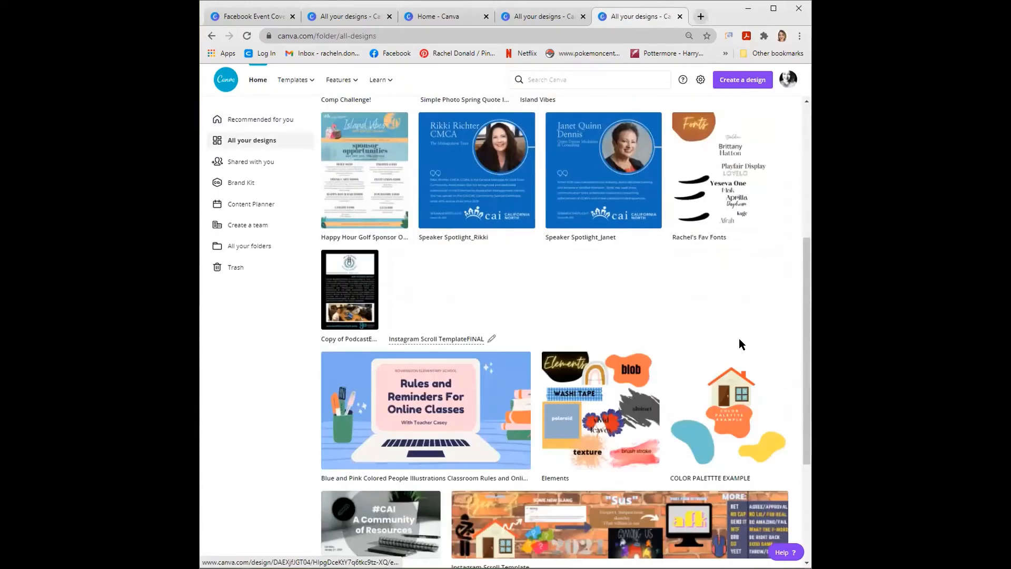
pyautogui.scroll(-3, 610, 406)
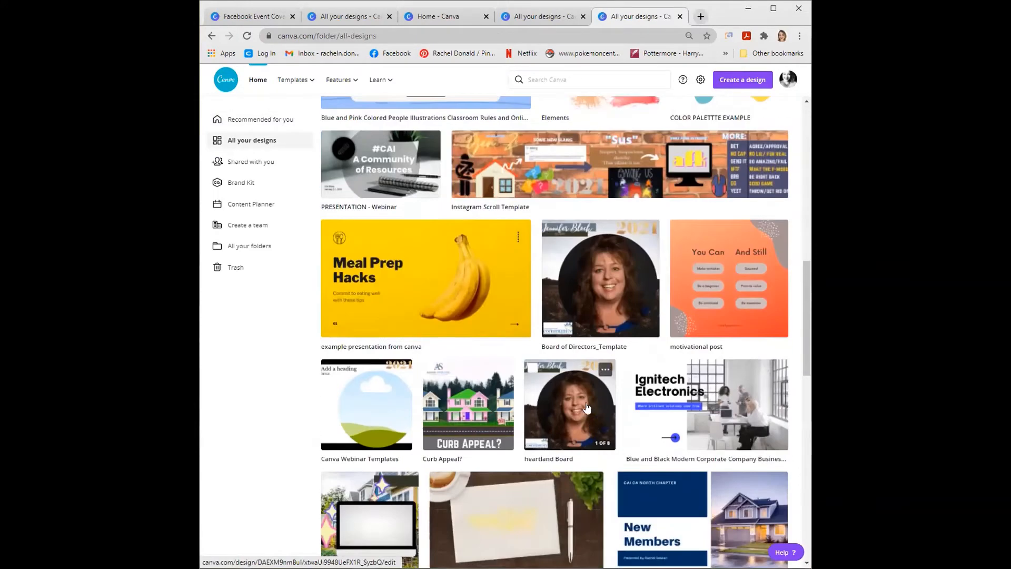
pyautogui.click(591, 315)
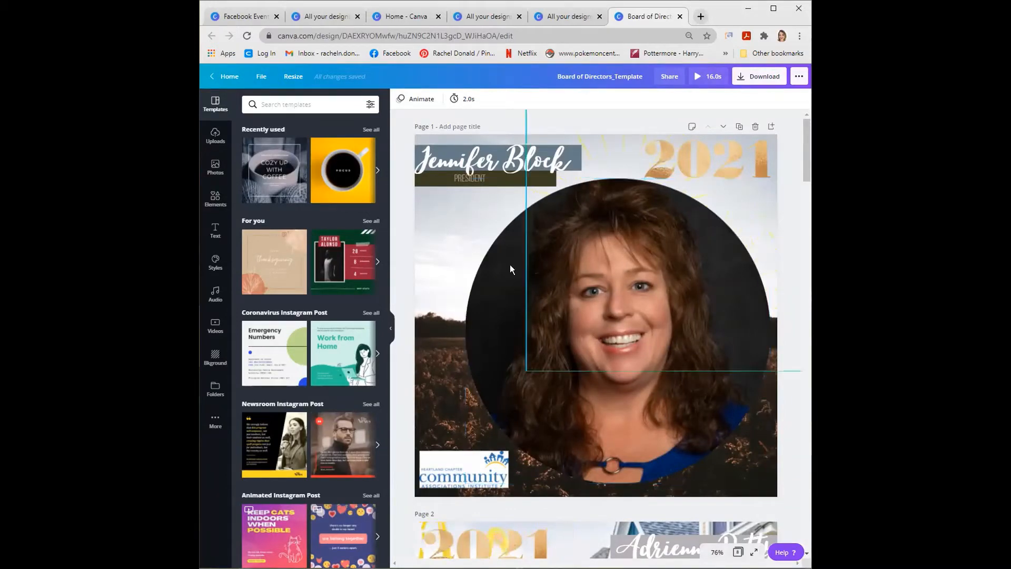
pyautogui.scroll(-6, 611, 291)
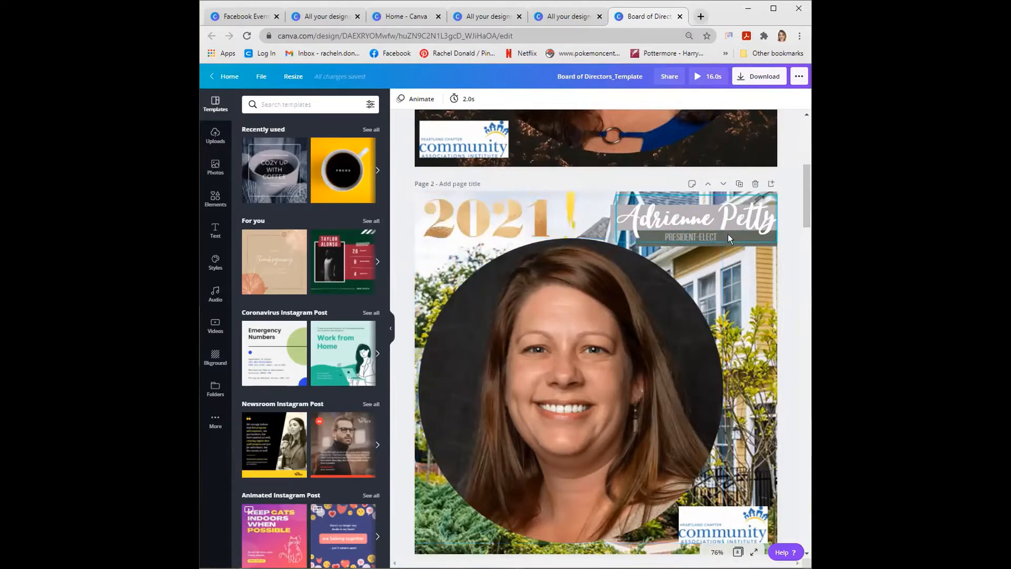
pyautogui.scroll(1, 729, 235)
pyautogui.scroll(5, 728, 231)
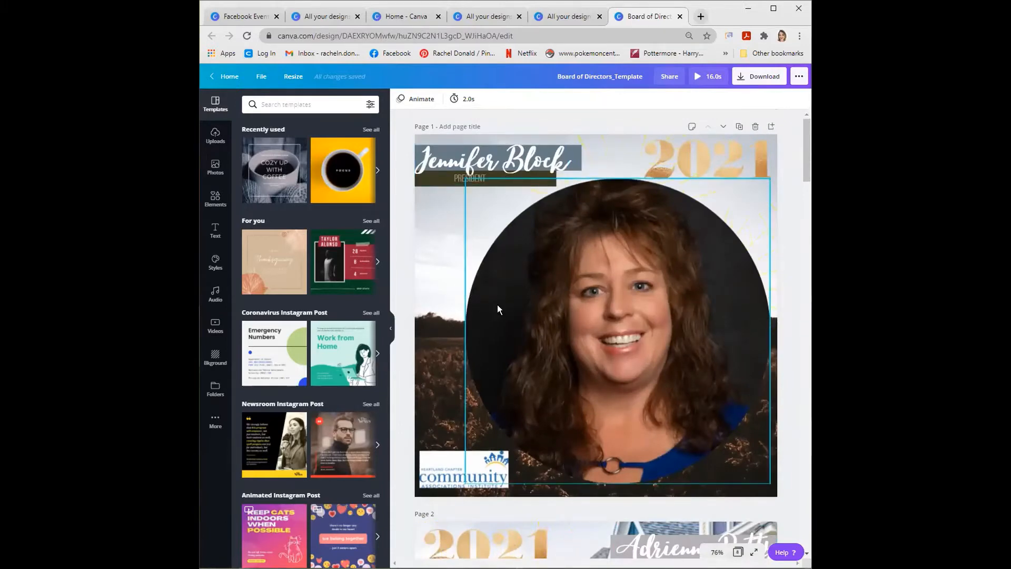
# - Display all frames in the elements library and delete the circular portrait photo together with its frame from page 1
pyautogui.click(442, 263)
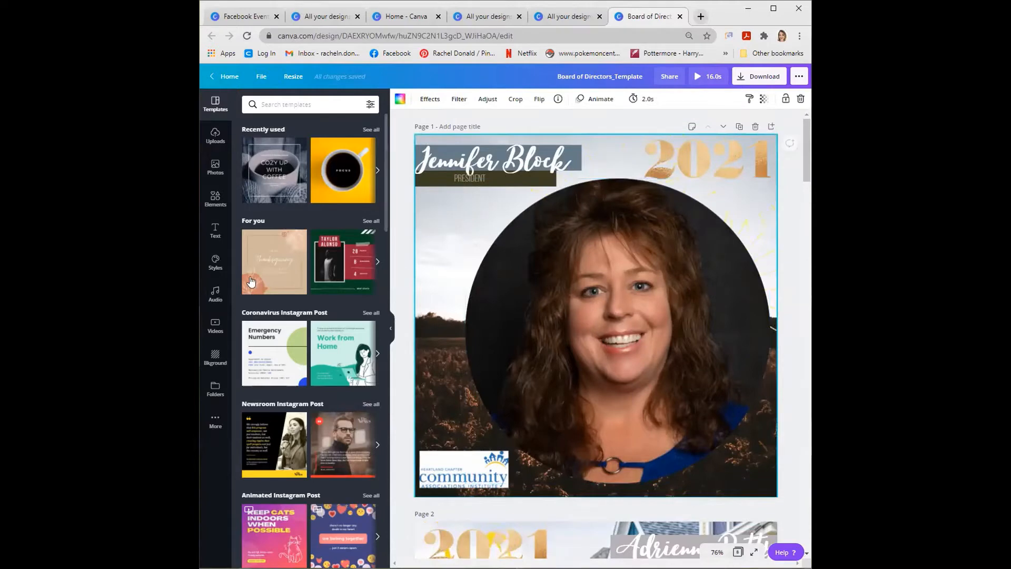
pyautogui.click(215, 200)
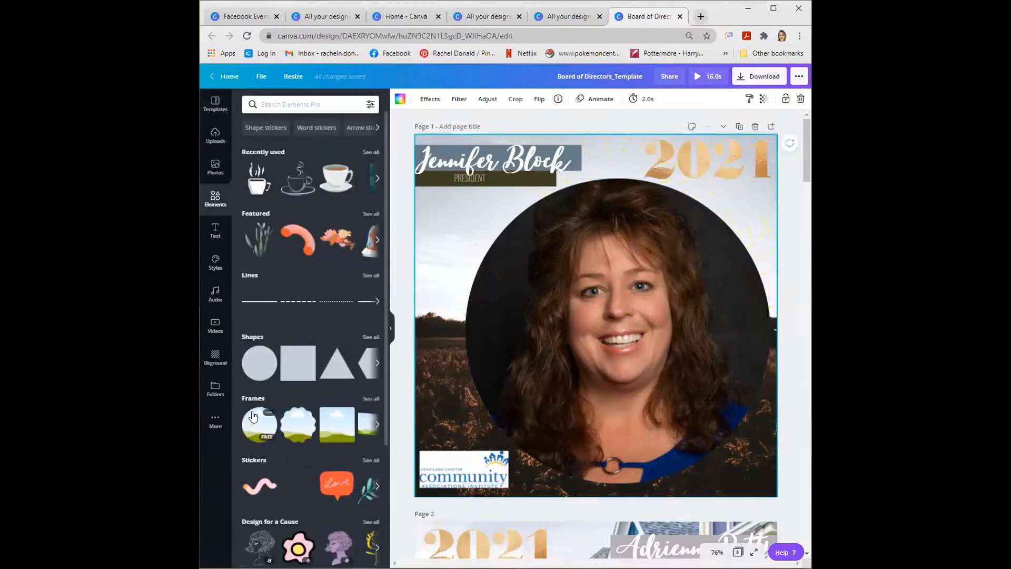
pyautogui.scroll(-2, 262, 309)
pyautogui.click(371, 287)
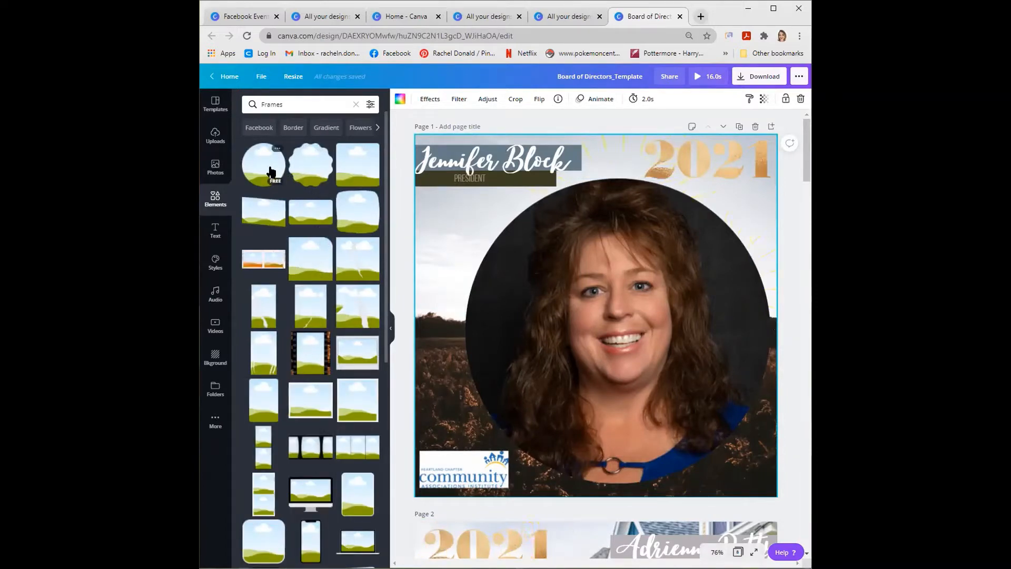
pyautogui.moveTo(269, 171); pyautogui.dragTo(537, 249)
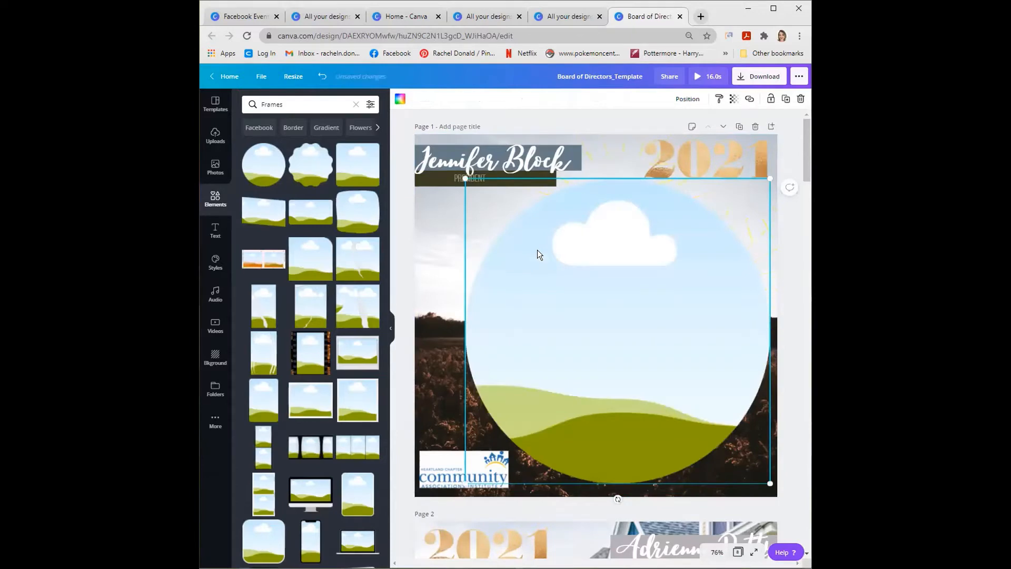
pyautogui.press('Delete')
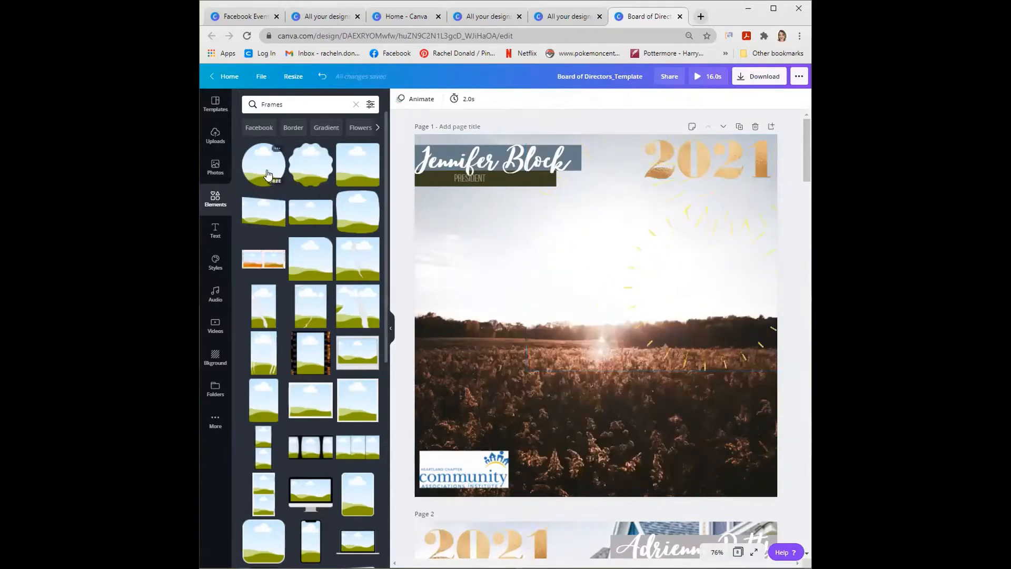
# - Add a circular frame to page 1 and enlarge it to cover most of the page below the name and year
pyautogui.click(269, 176)
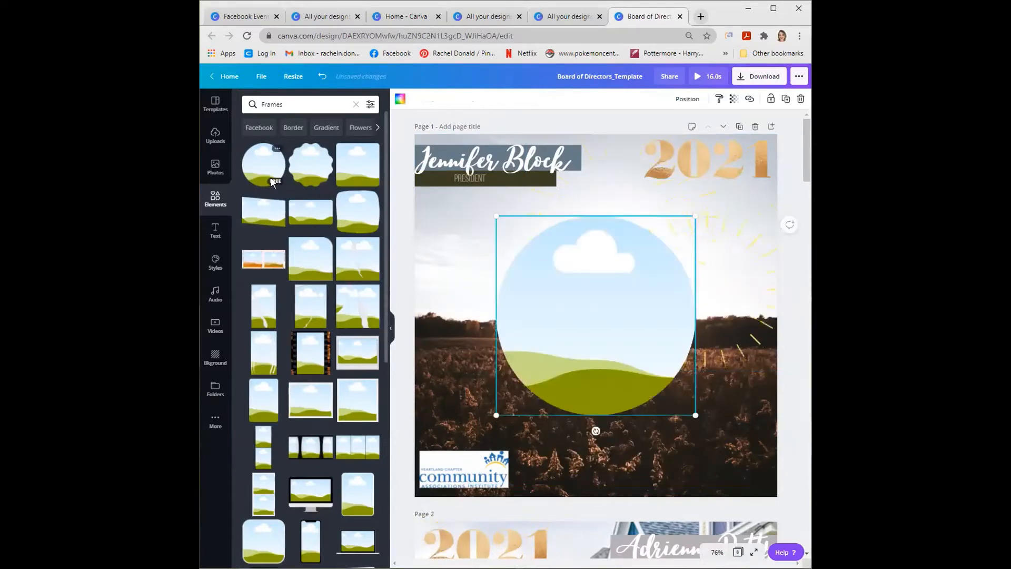
pyautogui.moveTo(571, 316); pyautogui.dragTo(613, 360)
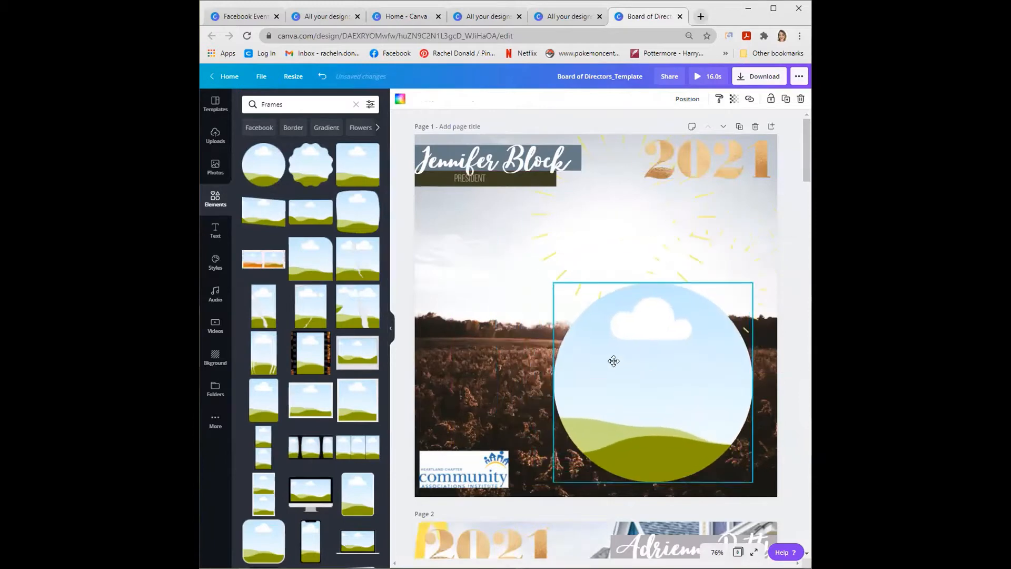
pyautogui.moveTo(553, 282); pyautogui.dragTo(575, 272)
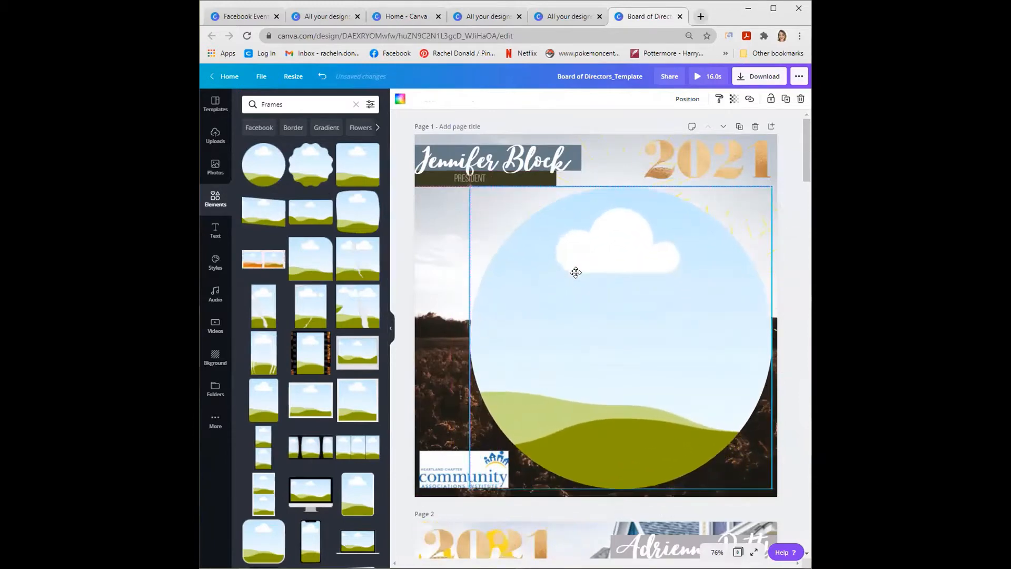
pyautogui.click(453, 249)
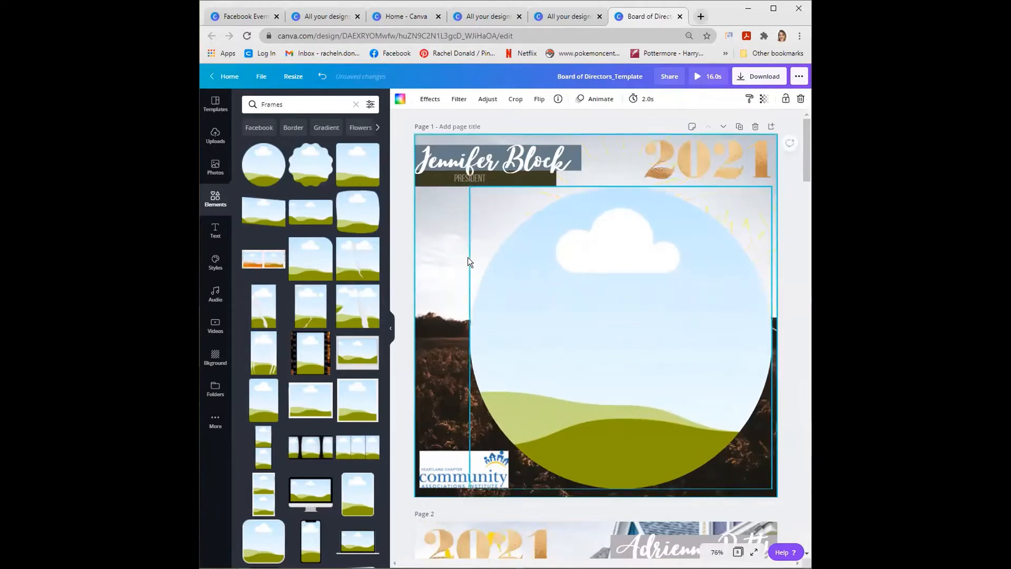
pyautogui.click(550, 311)
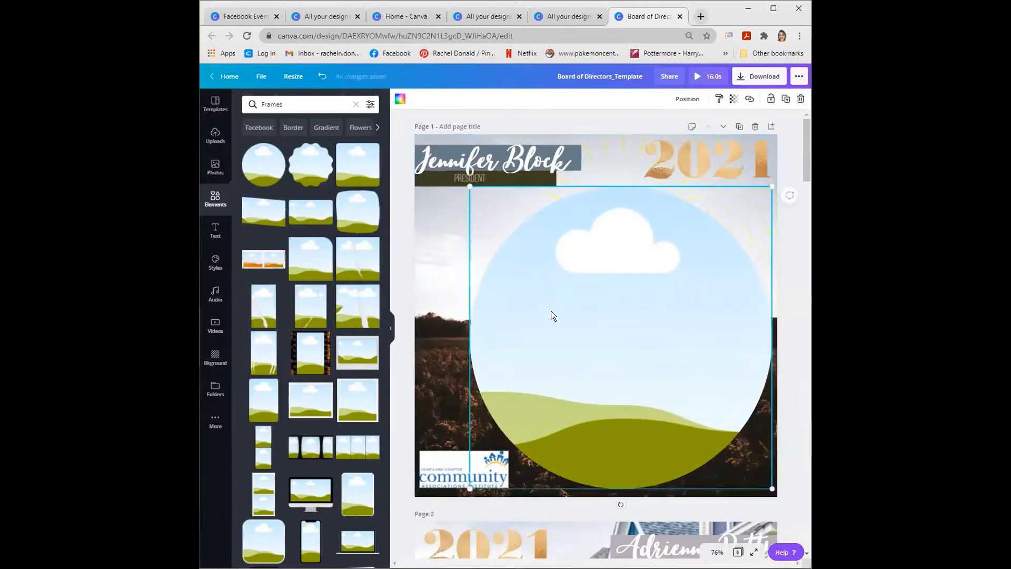
# - Fill the circular frame on page 1 with the uploaded portrait of the blonde woman and enlarge the frame slightly
pyautogui.click(226, 145)
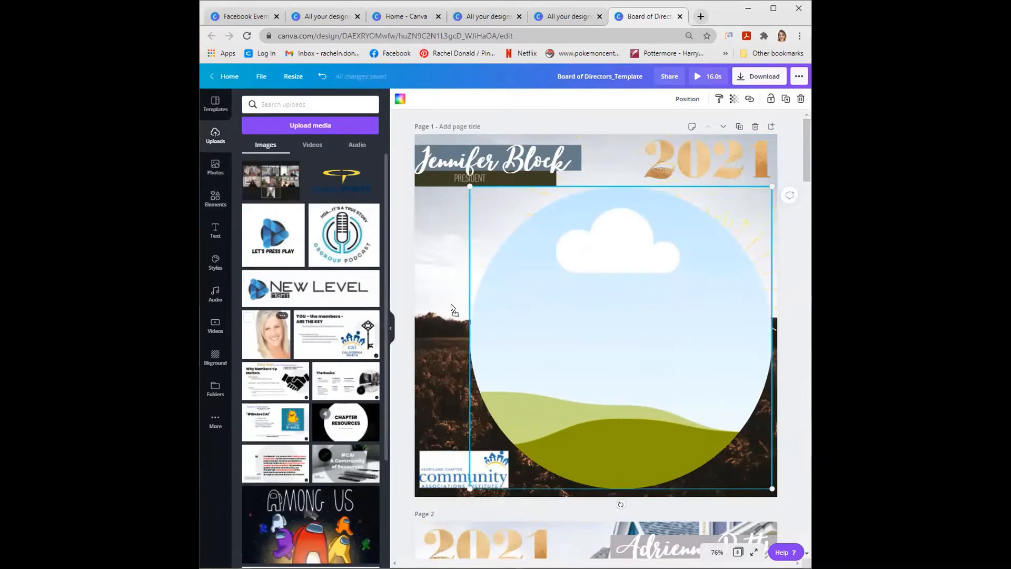
pyautogui.moveTo(579, 291); pyautogui.dragTo(579, 292)
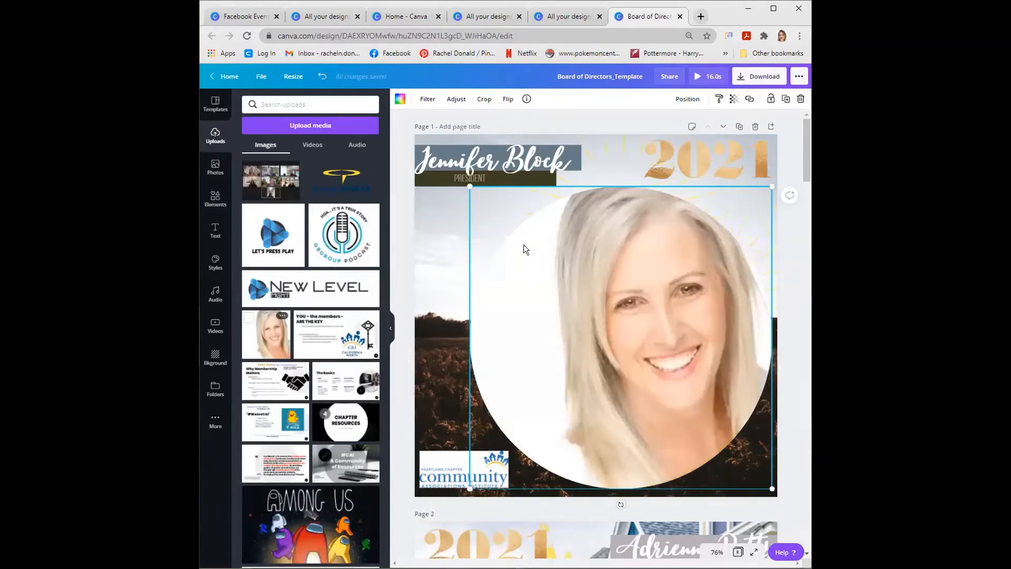
pyautogui.moveTo(470, 187); pyautogui.dragTo(467, 184)
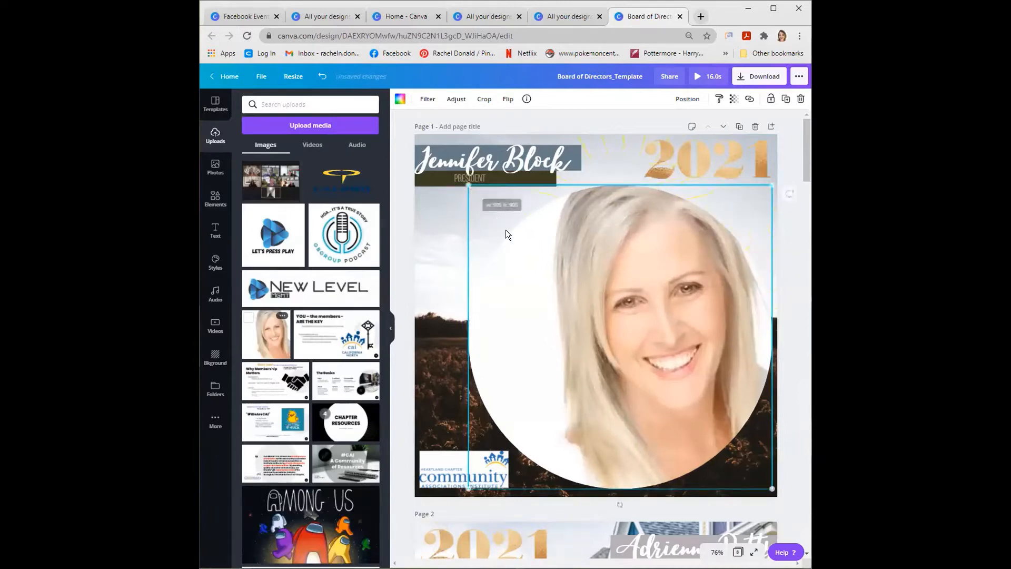
pyautogui.doubleClick(552, 262)
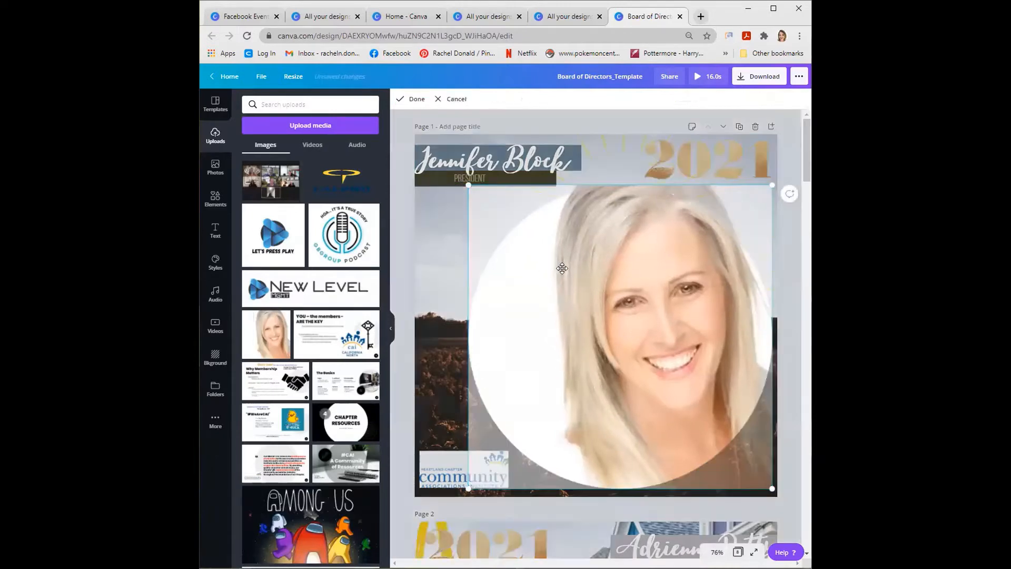
pyautogui.click(444, 261)
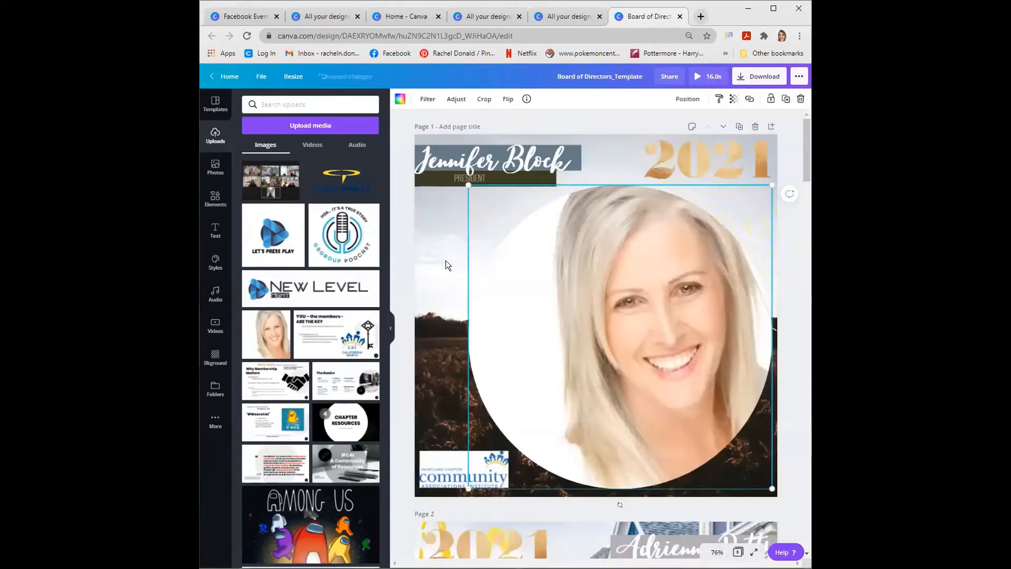
pyautogui.click(451, 221)
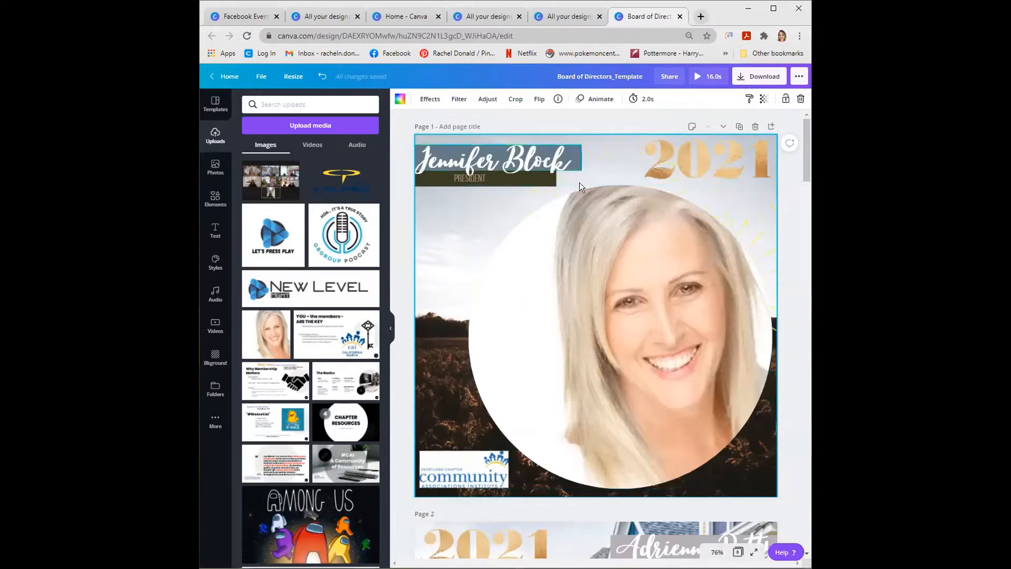
# - Delete the blue-grey bar behind the name and the dark bar behind the PRESIDENT title on page 1
pyautogui.click(576, 149)
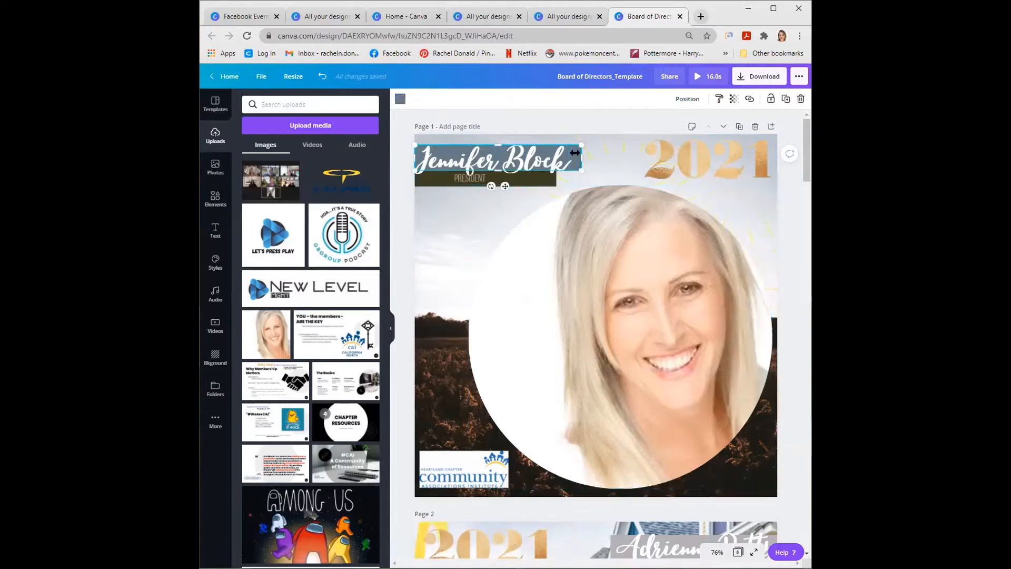
pyautogui.press('Delete')
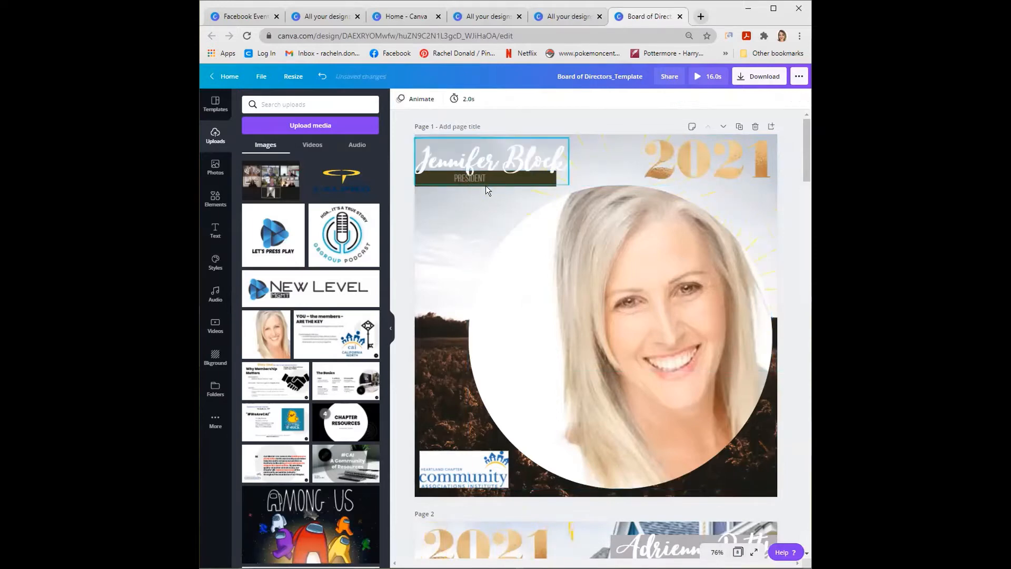
pyautogui.click(433, 179)
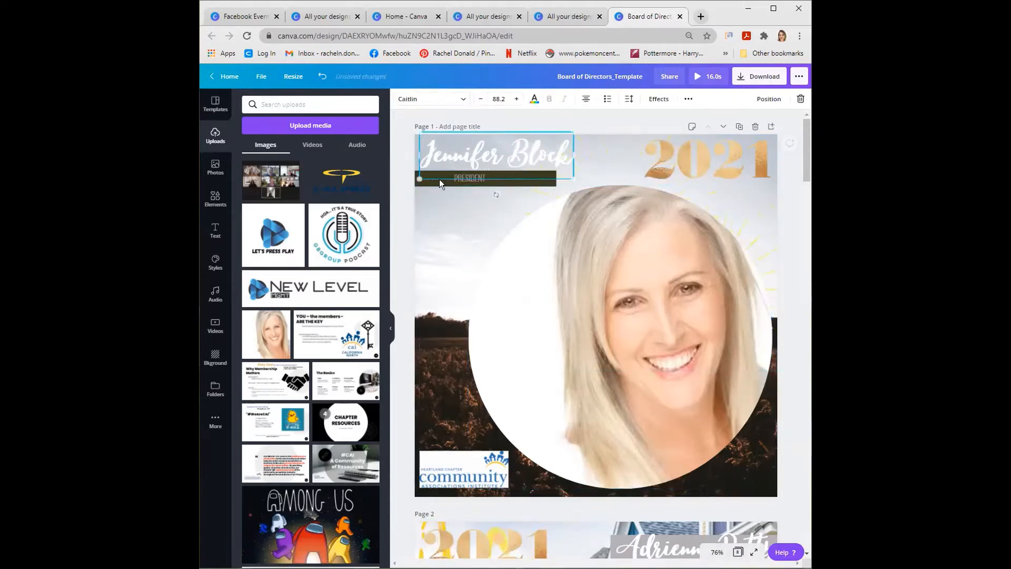
pyautogui.click(439, 179)
pyautogui.press('Delete')
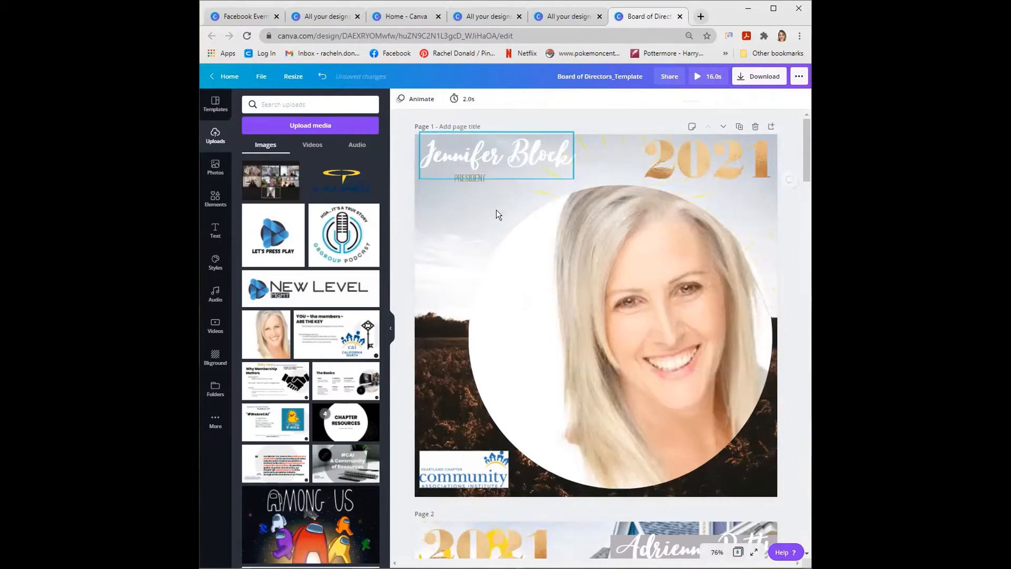
pyautogui.click(457, 248)
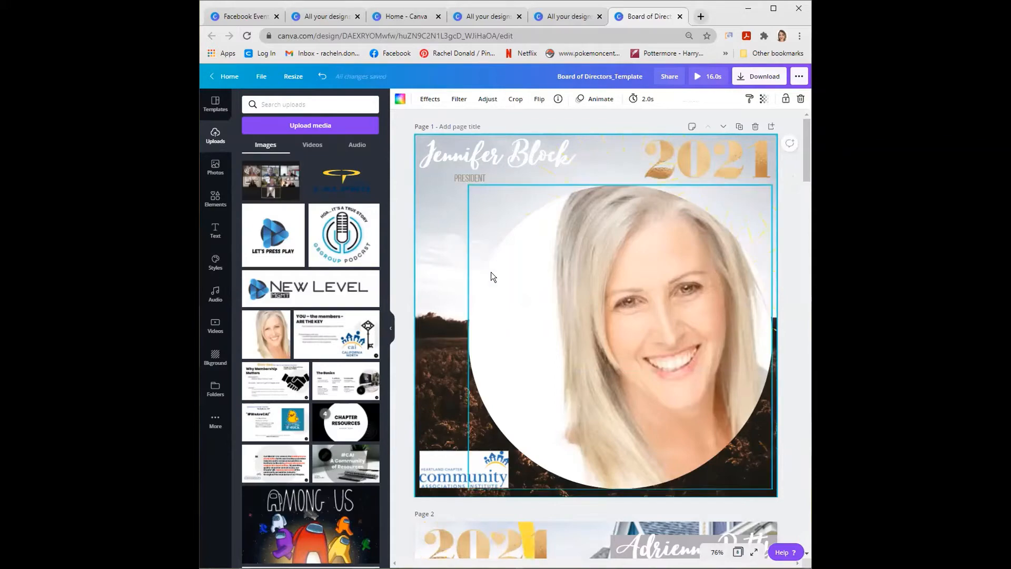
# - Add a square shape to page 1 and reshape it into a narrow horizontal bar behind the name
pyautogui.scroll(-6, 491, 272)
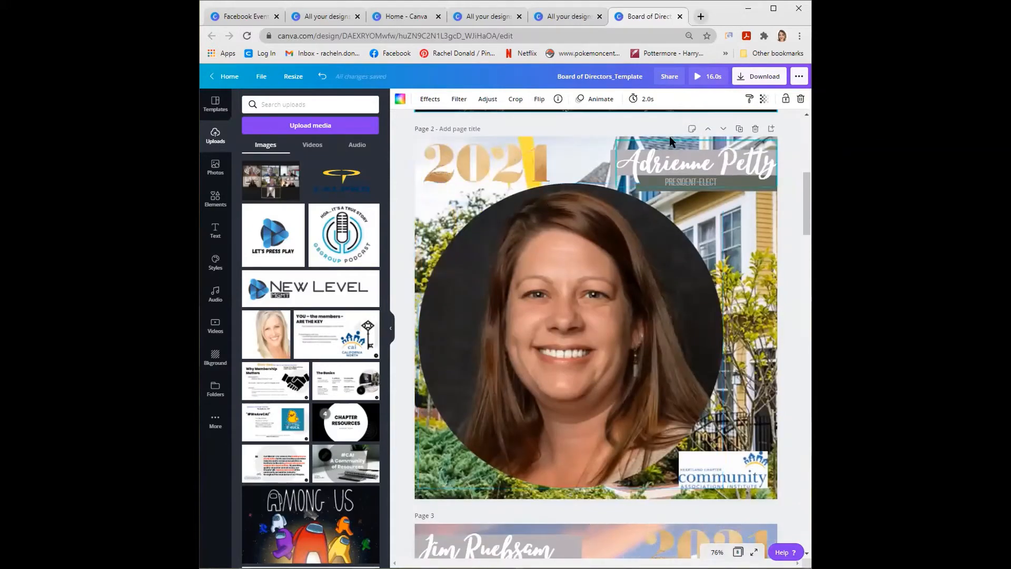
pyautogui.scroll(6, 664, 216)
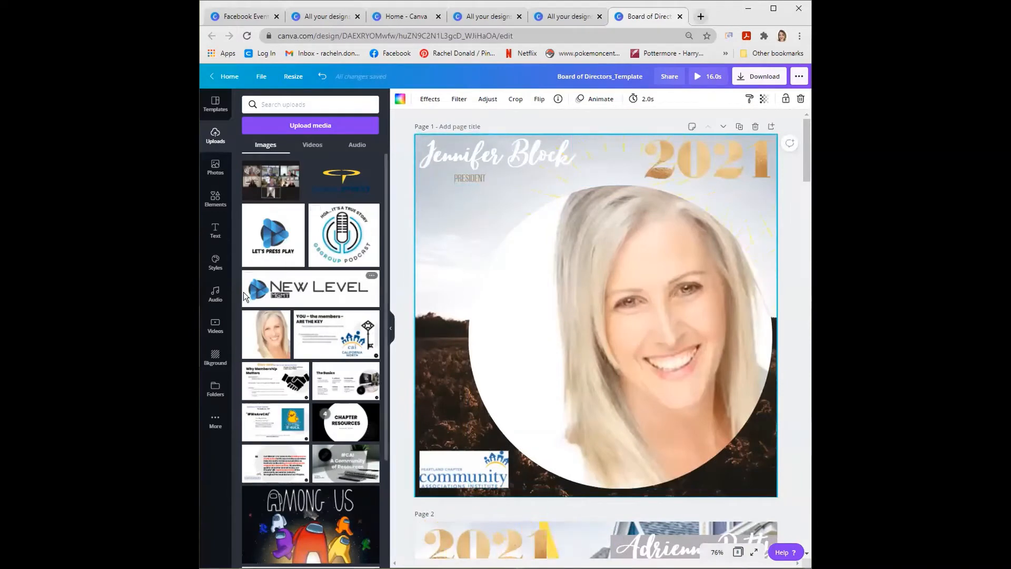
pyautogui.click(215, 199)
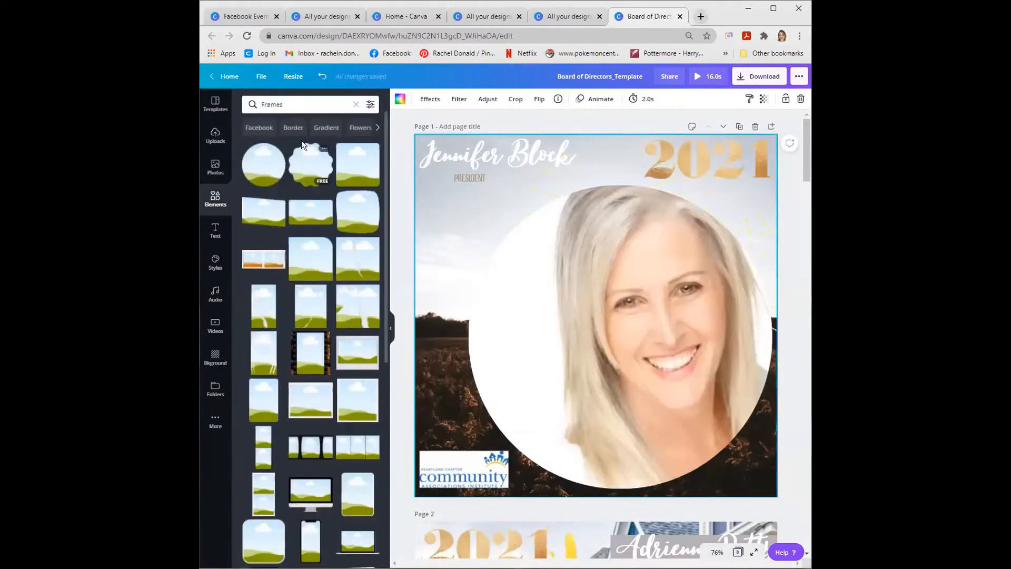
pyautogui.click(355, 105)
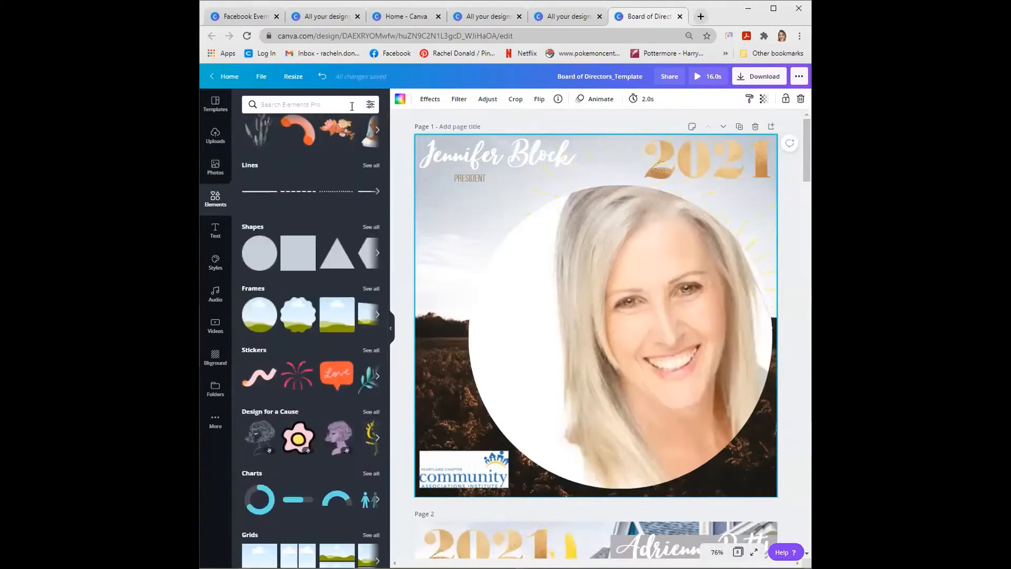
pyautogui.click(294, 254)
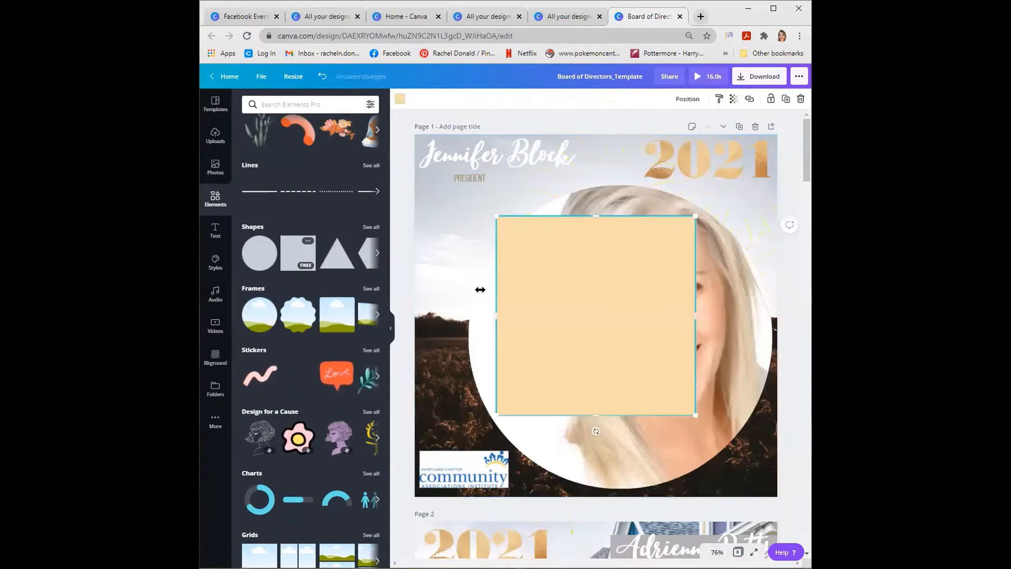
pyautogui.moveTo(542, 294); pyautogui.dragTo(461, 214)
pyautogui.moveTo(509, 335); pyautogui.dragTo(506, 166)
pyautogui.moveTo(614, 154); pyautogui.dragTo(608, 154)
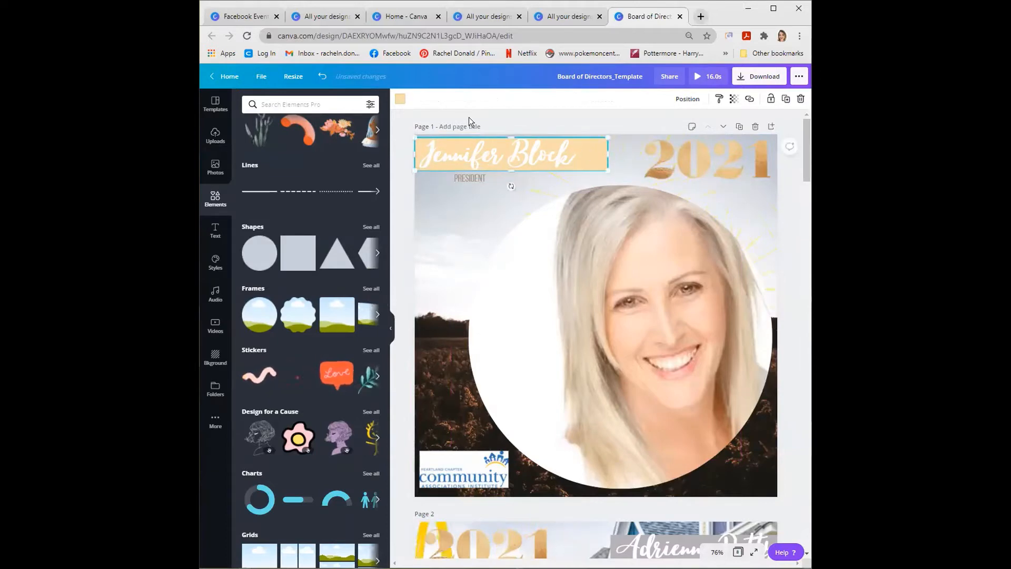
# - Try the orange-peach and brown photo colors from the portrait on the name bar, and settle on its pale peach
pyautogui.click(403, 104)
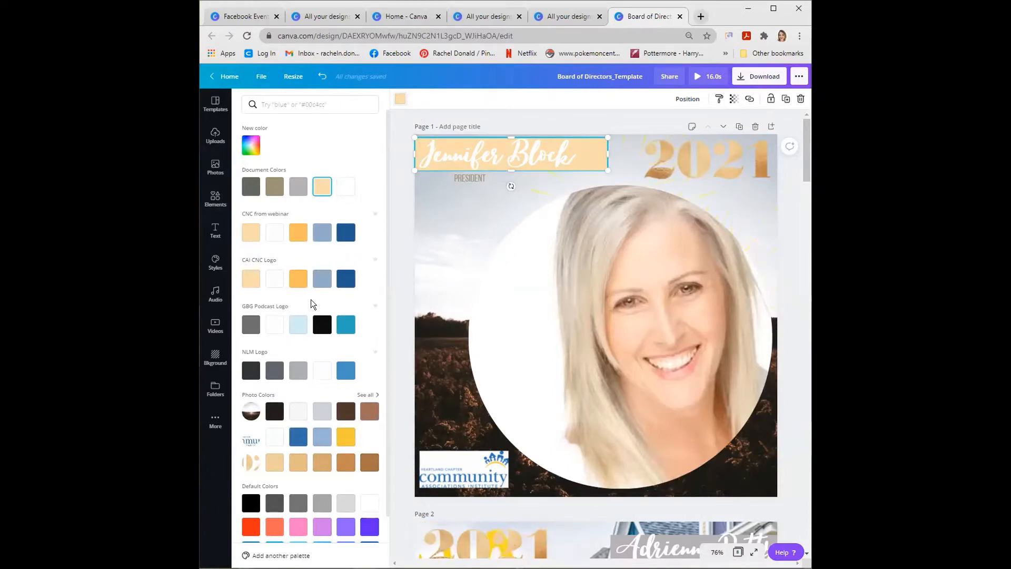
pyautogui.scroll(-2, 310, 299)
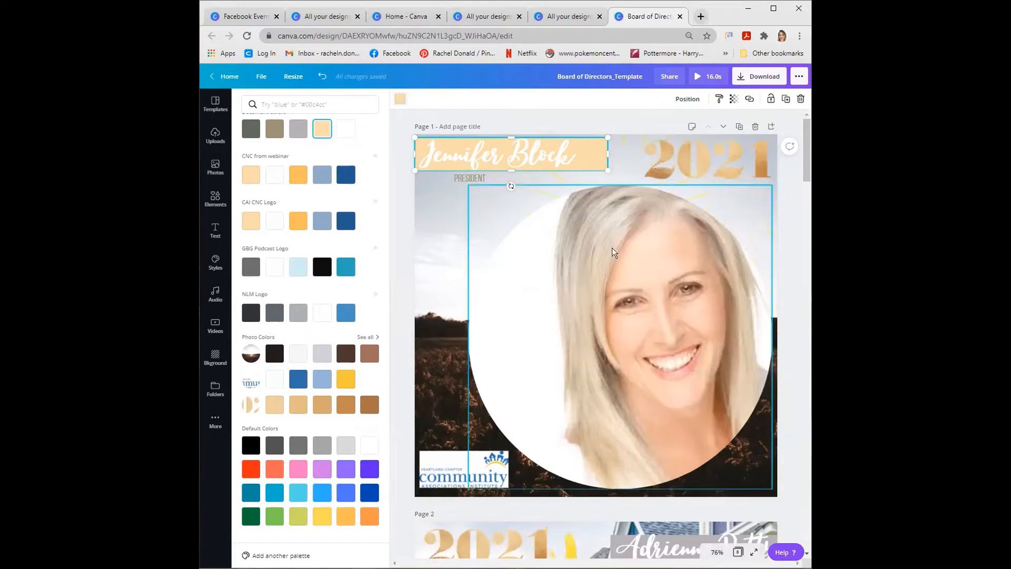
pyautogui.click(360, 336)
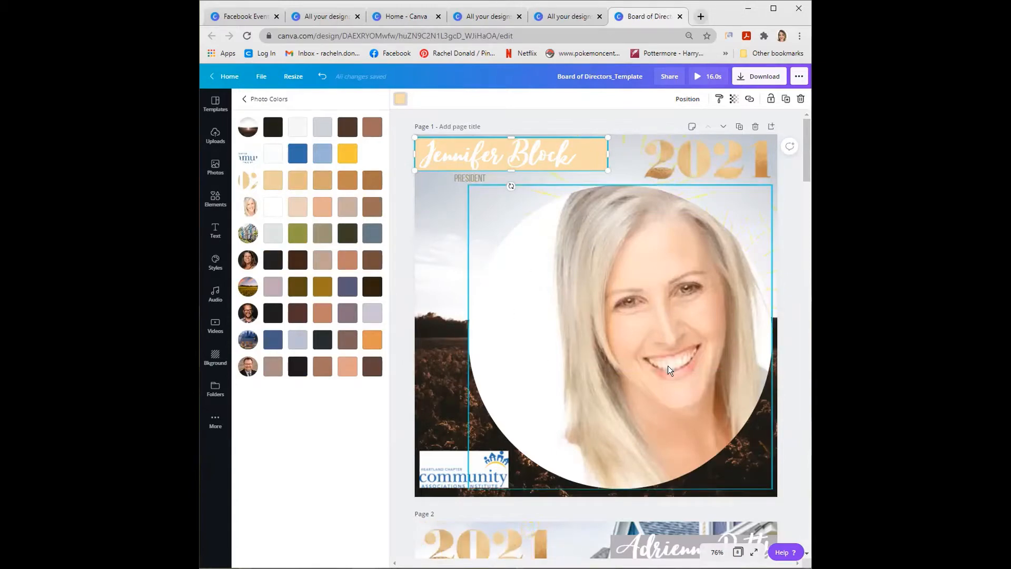
pyautogui.click(322, 207)
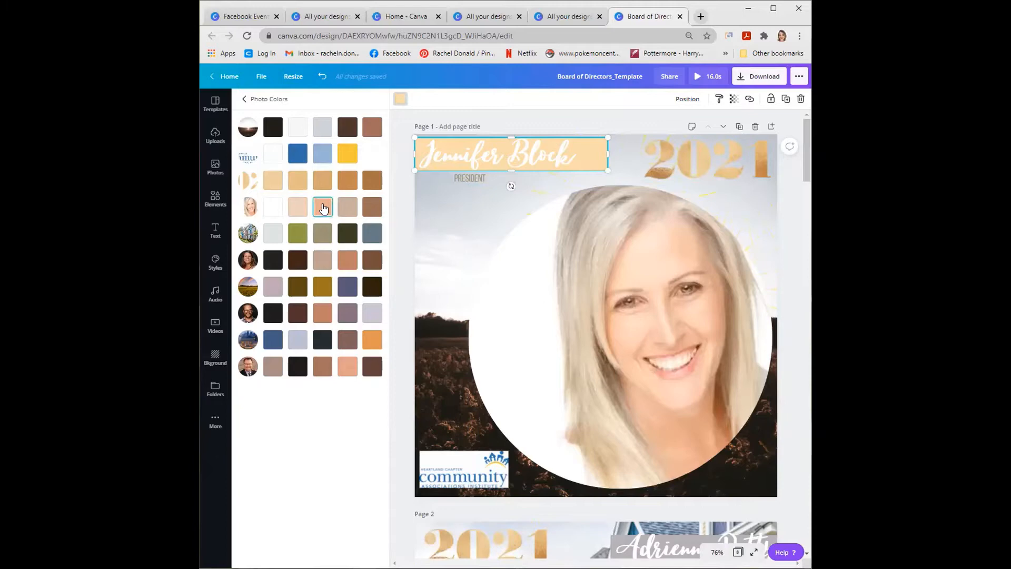
pyautogui.click(367, 206)
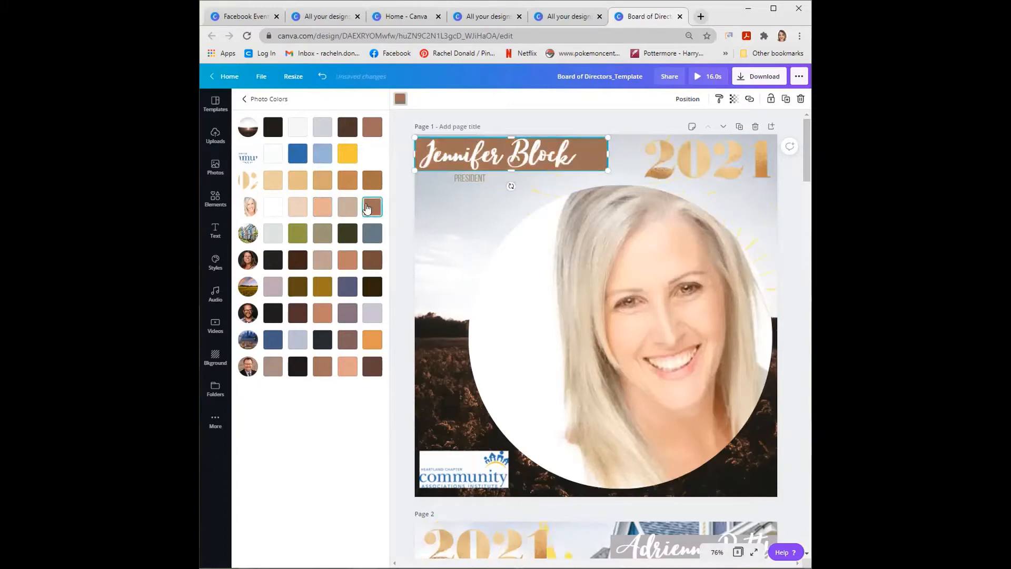
pyautogui.click(298, 207)
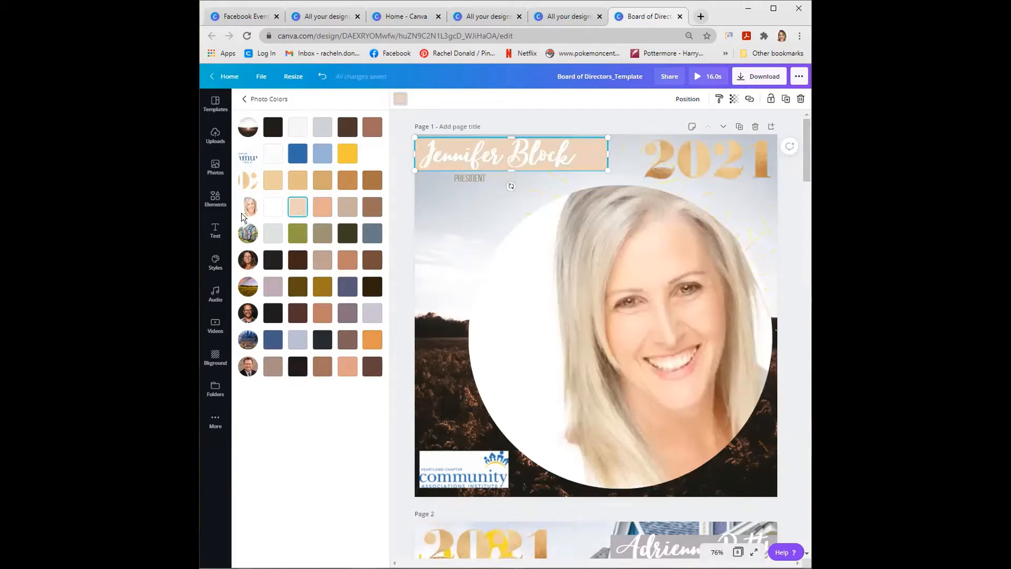
pyautogui.click(245, 100)
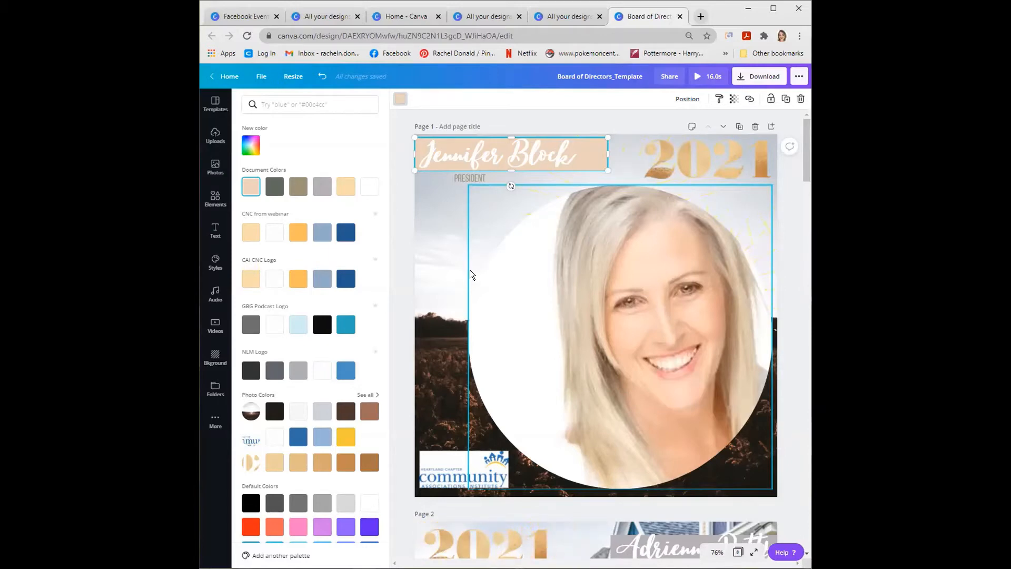
# - Look over the name bars, portraits and matching photo colors on pages 2 and 3
pyautogui.scroll(-1, 423, 221)
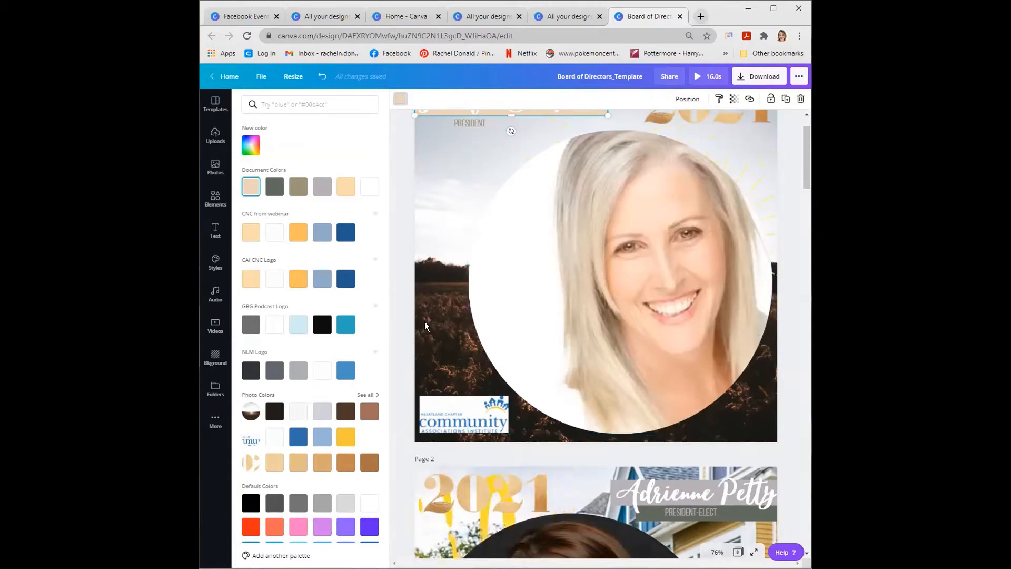
pyautogui.scroll(-4, 424, 322)
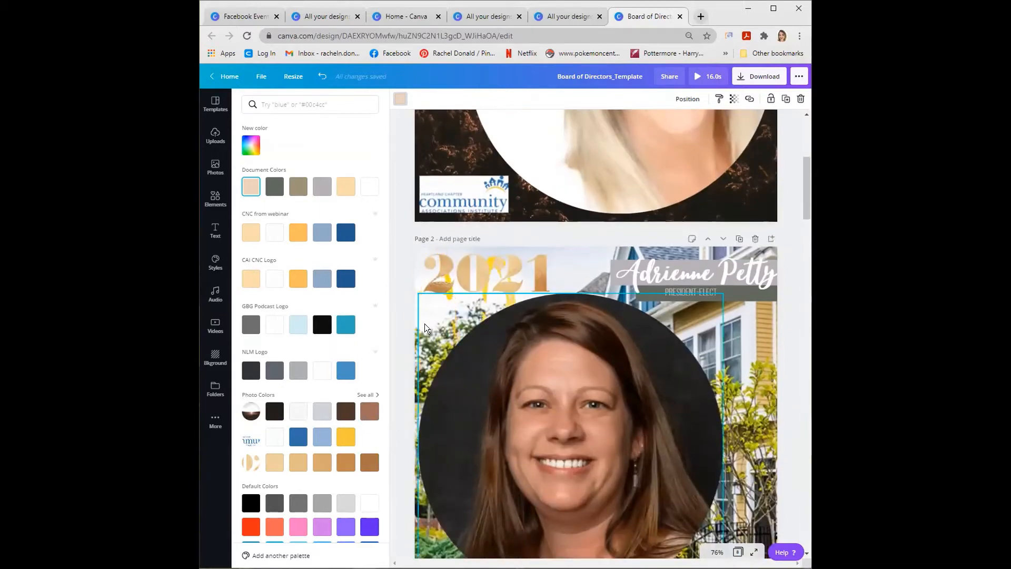
pyautogui.scroll(-2, 425, 326)
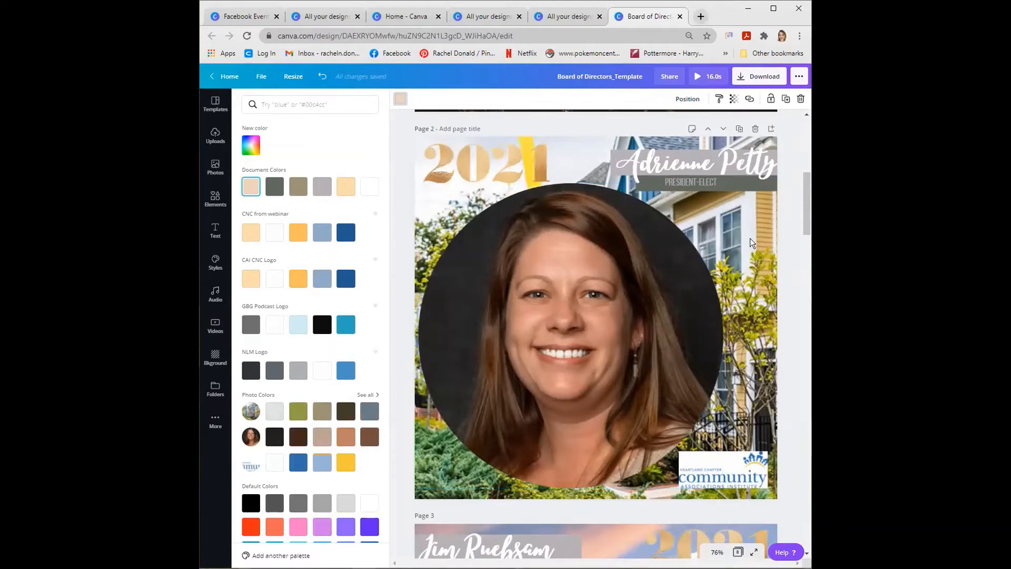
pyautogui.scroll(-2, 750, 243)
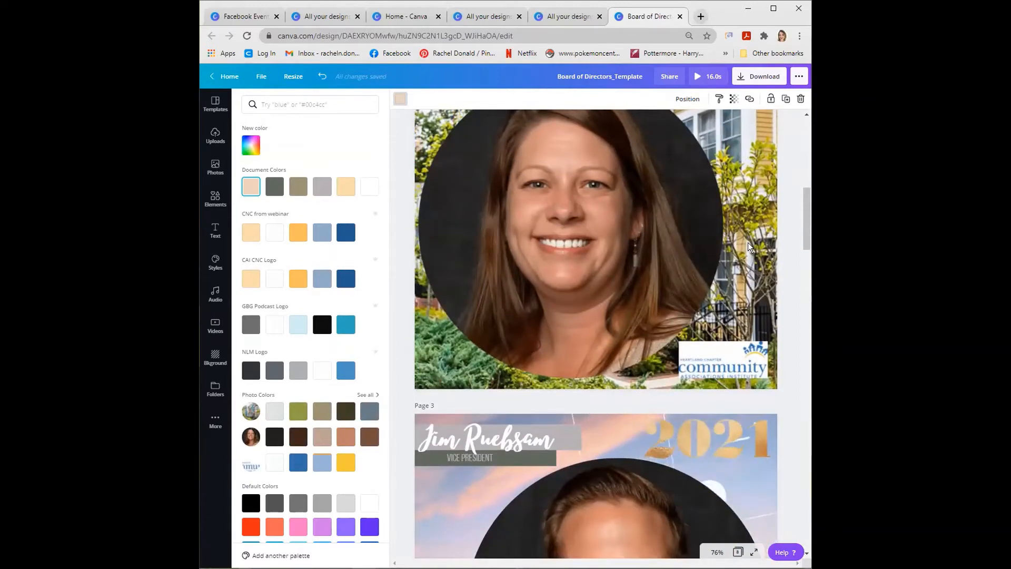
pyautogui.scroll(-4, 747, 243)
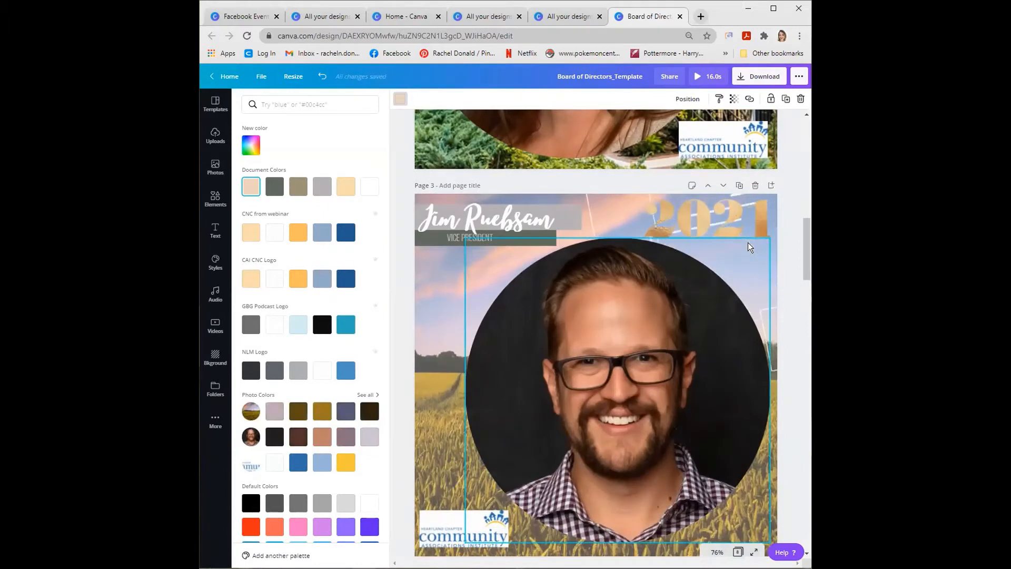
pyautogui.scroll(-1, 747, 242)
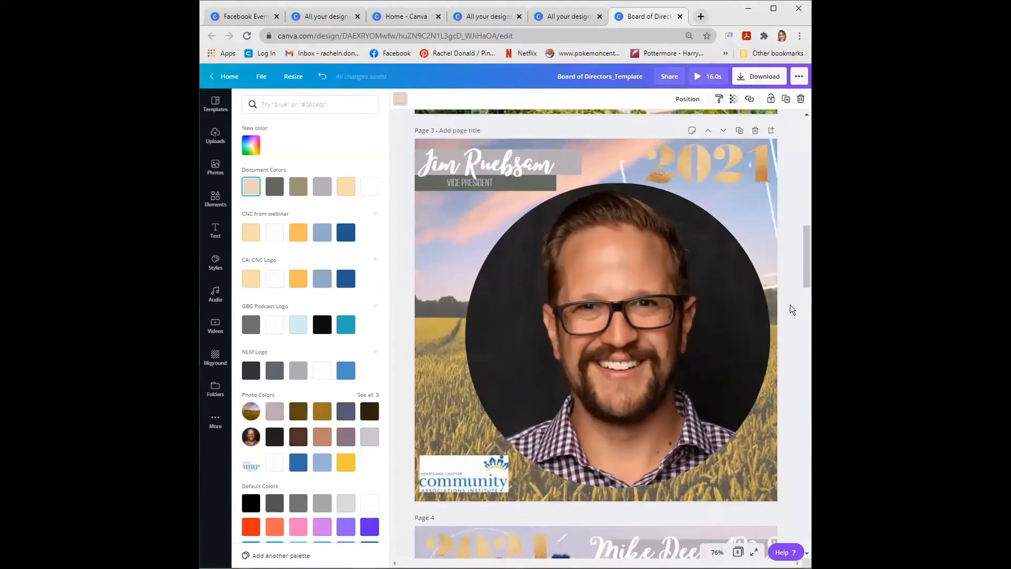
# - Search the photo library for "sunset"
pyautogui.click(212, 169)
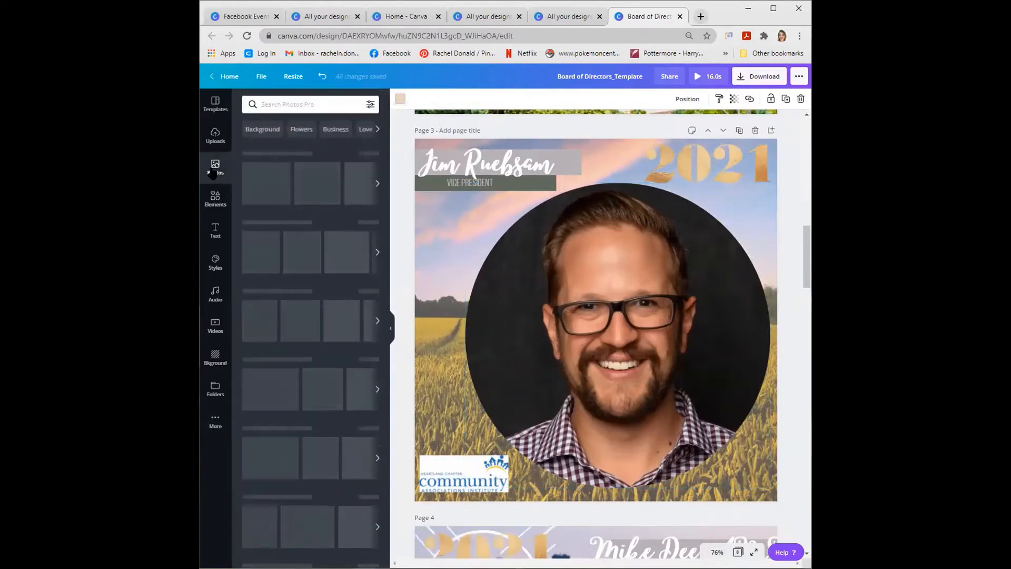
pyautogui.click(274, 104)
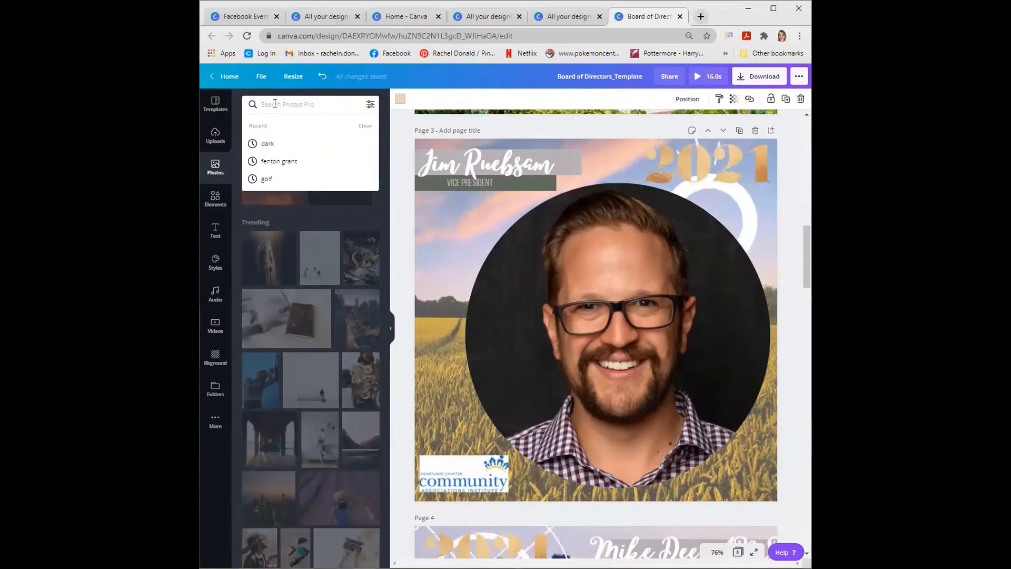
pyautogui.write('sunset')
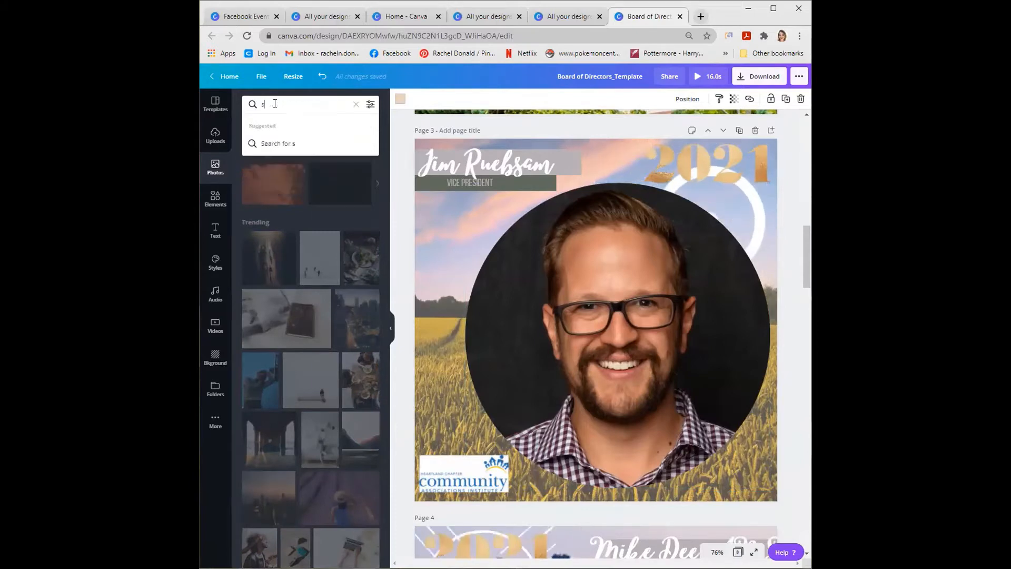
pyautogui.press('Return')
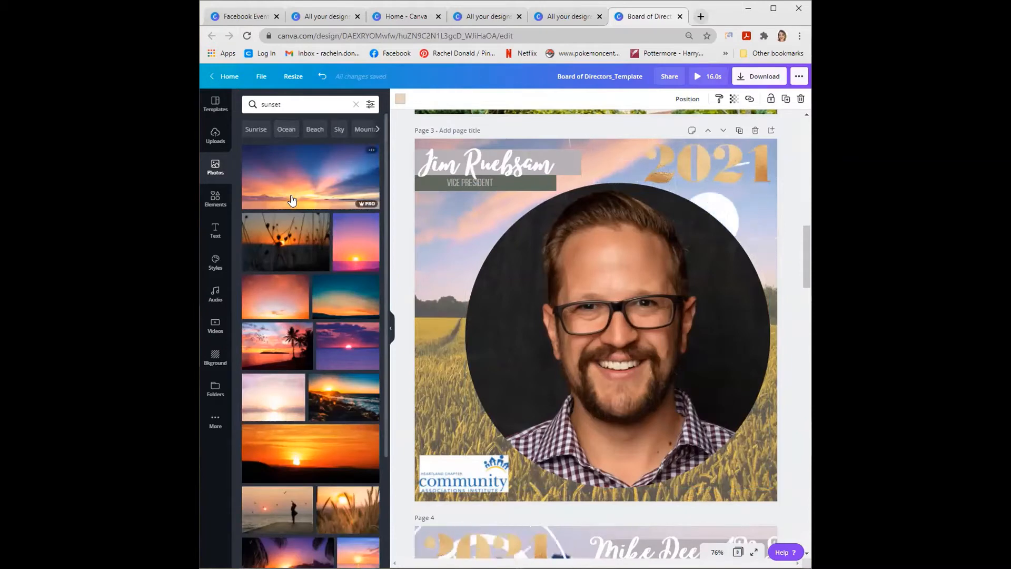
# - Filter the sunset photos to free ones only and browse the results
pyautogui.click(369, 105)
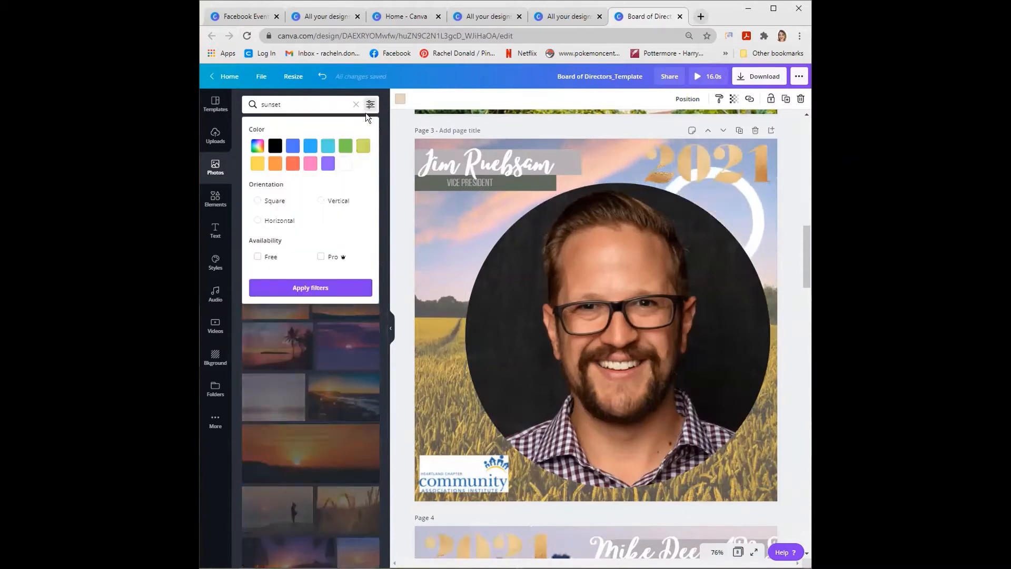
pyautogui.click(258, 257)
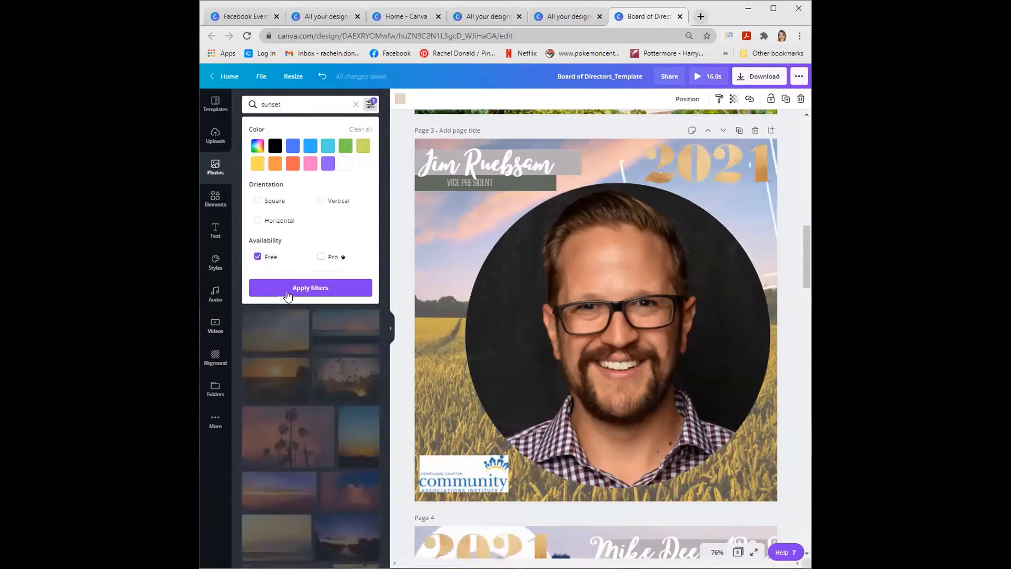
pyautogui.click(310, 288)
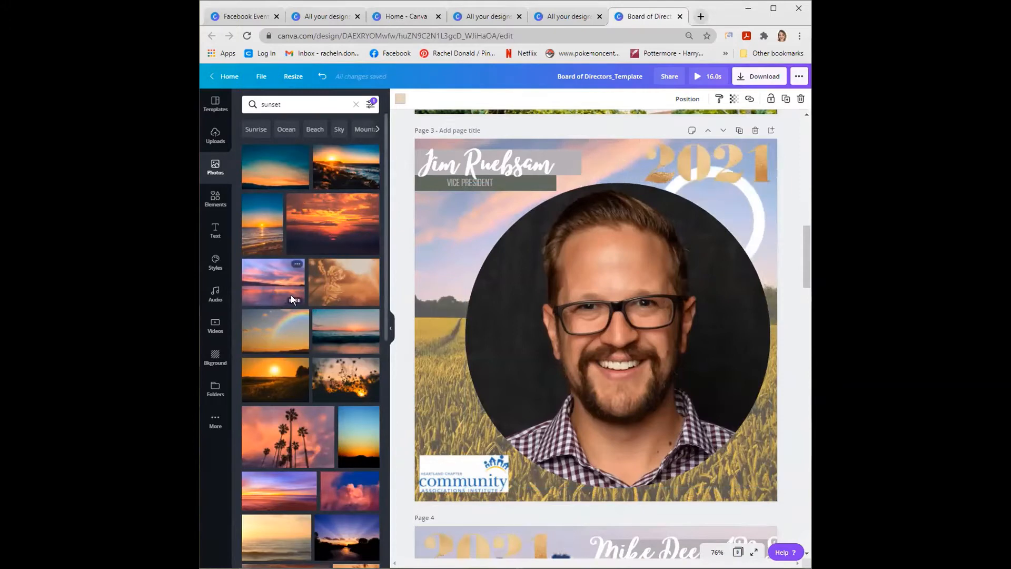
pyautogui.scroll(-7, 290, 295)
pyautogui.scroll(-6, 298, 305)
pyautogui.scroll(5, 299, 308)
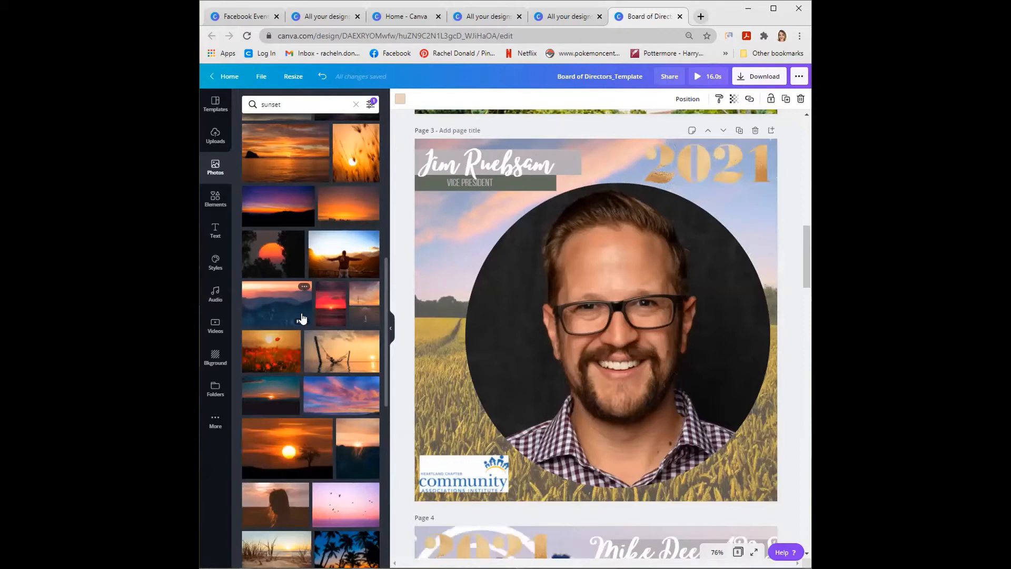
pyautogui.scroll(8, 331, 322)
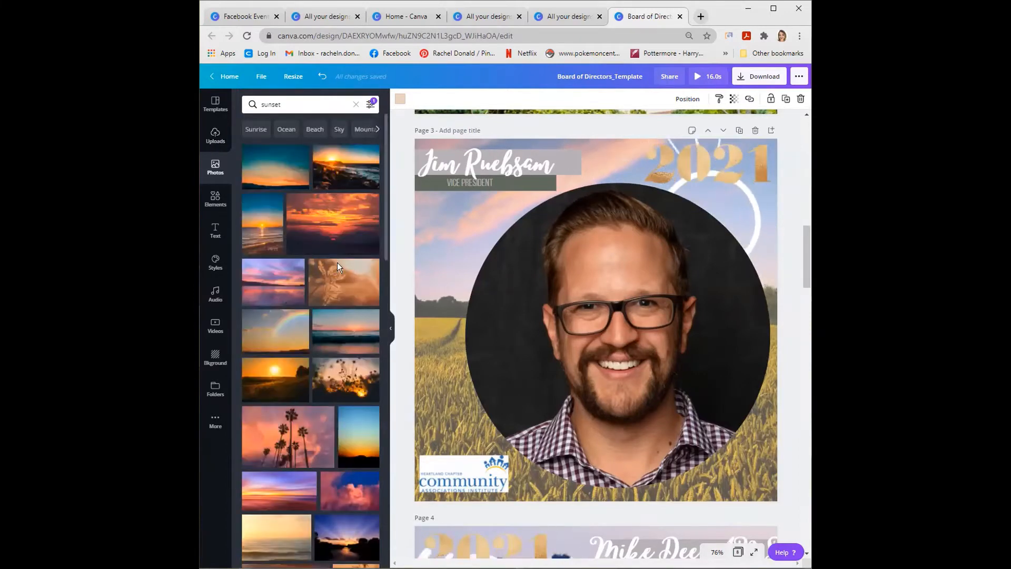
# - Add the purple and pink rocket from the sticker collection to page 3
pyautogui.click(446, 276)
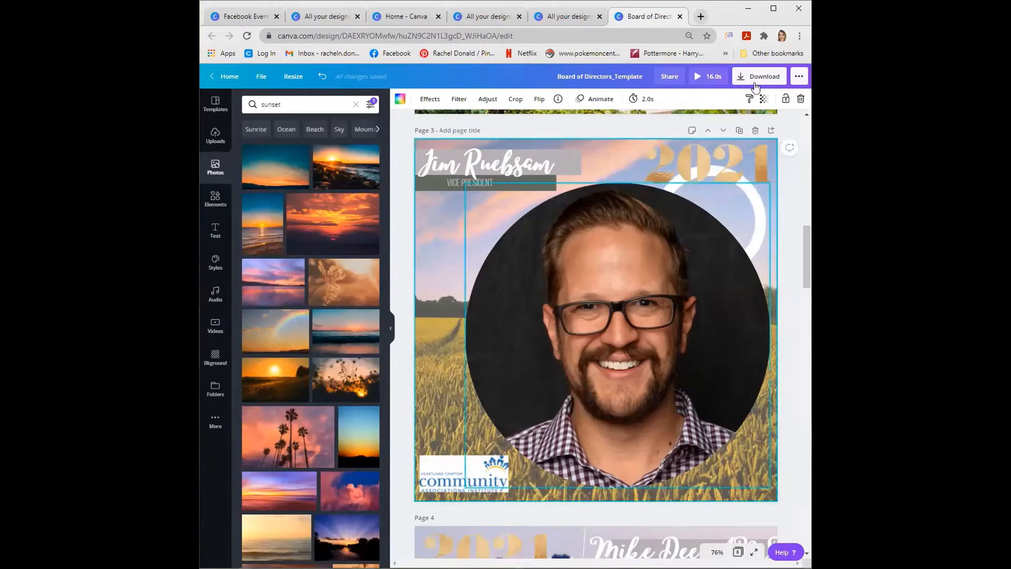
pyautogui.click(722, 202)
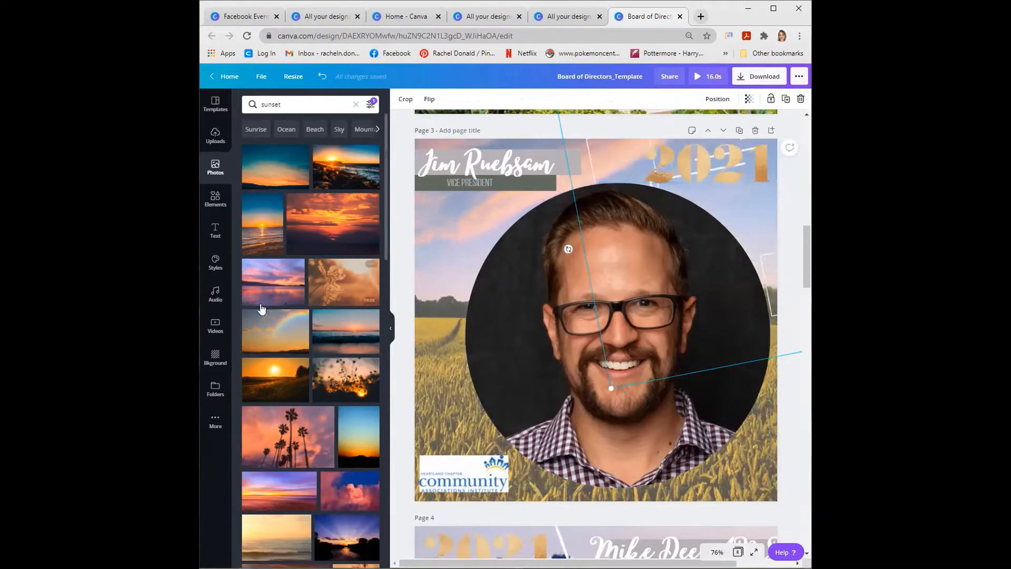
pyautogui.click(212, 210)
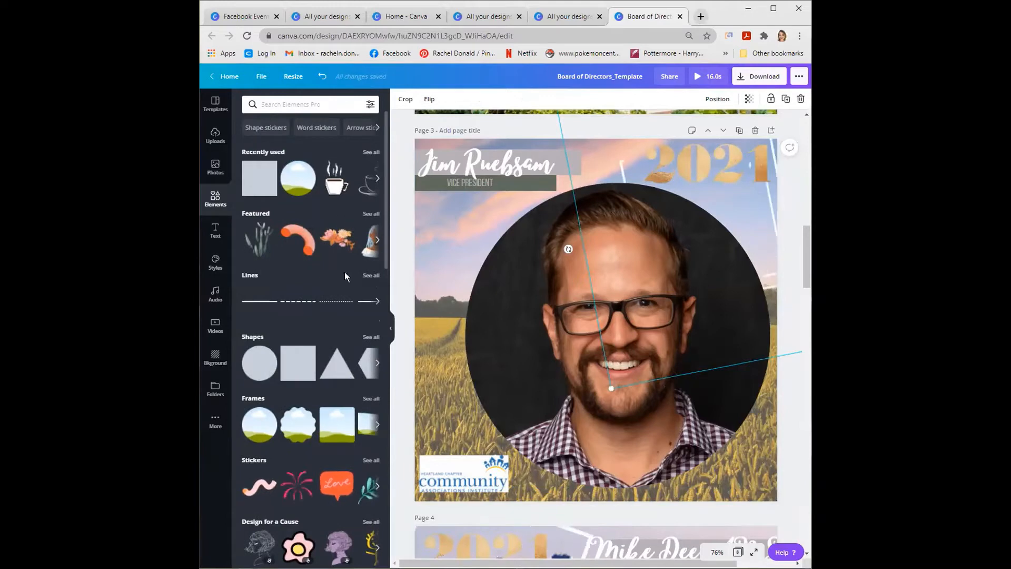
pyautogui.scroll(-2, 343, 322)
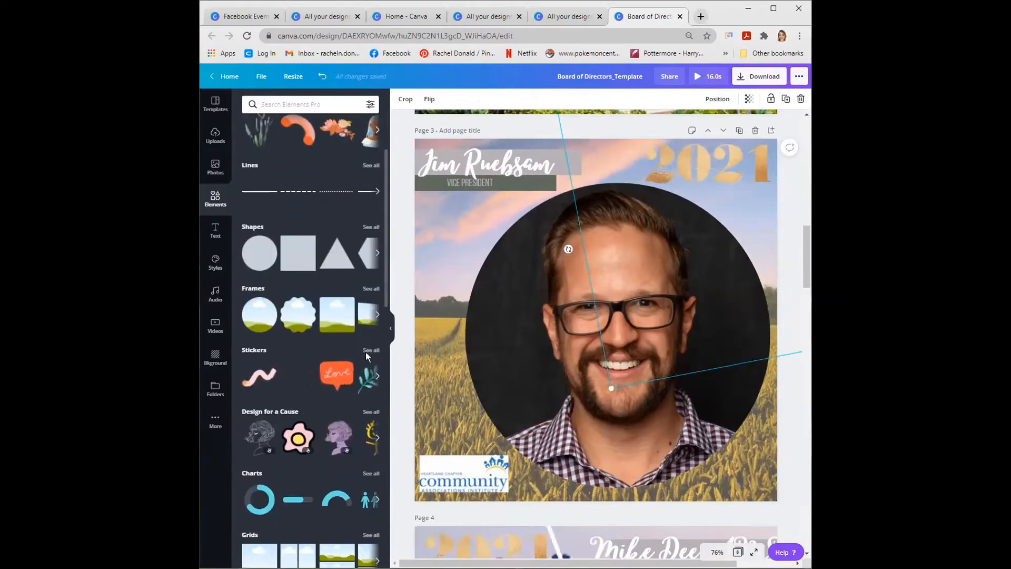
pyautogui.click(367, 351)
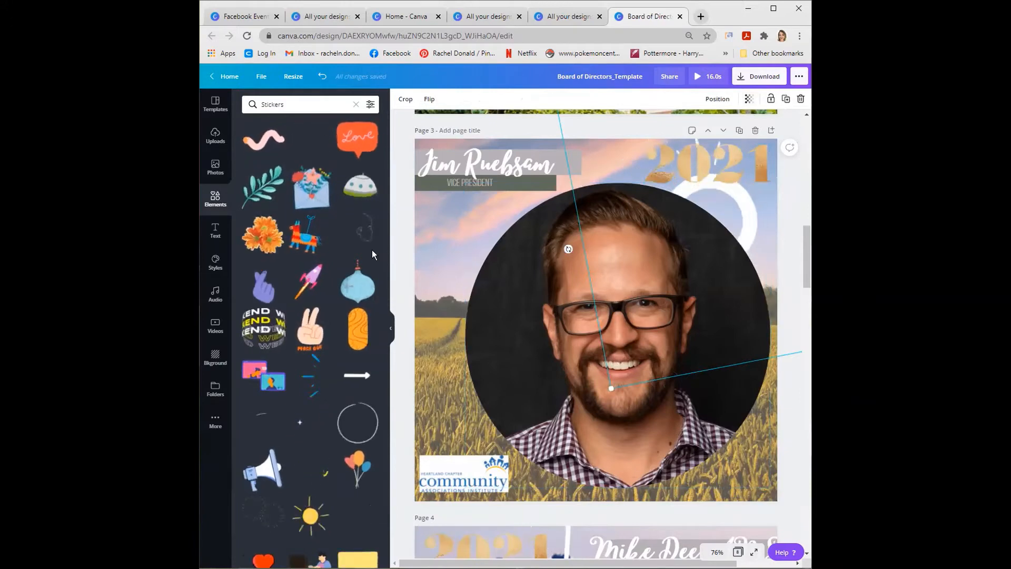
pyautogui.click(310, 277)
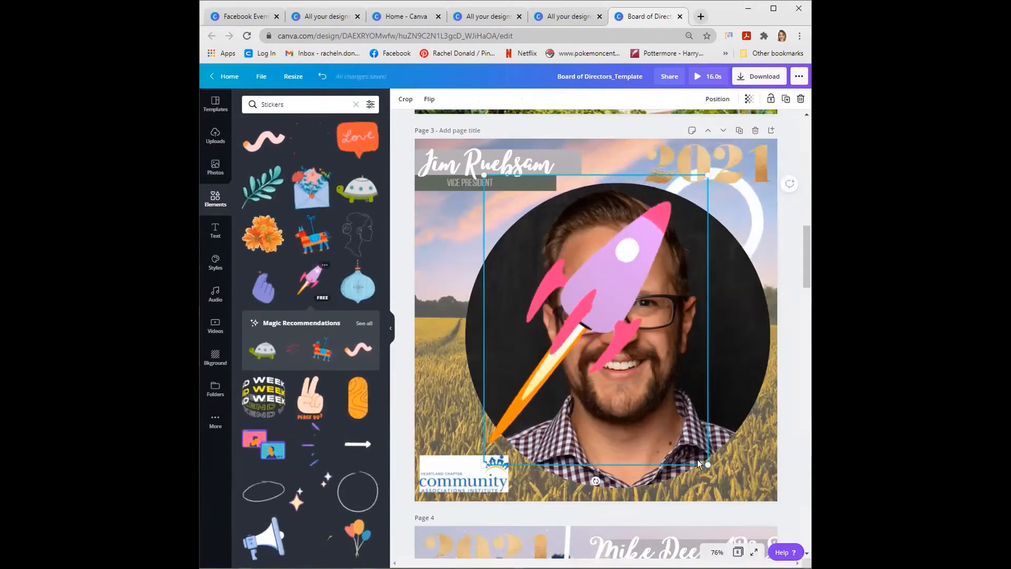
# - Shrink the rocket sticker to about half size and place it beside the portrait, below the VICE PRESIDENT title
pyautogui.moveTo(706, 464); pyautogui.dragTo(595, 319)
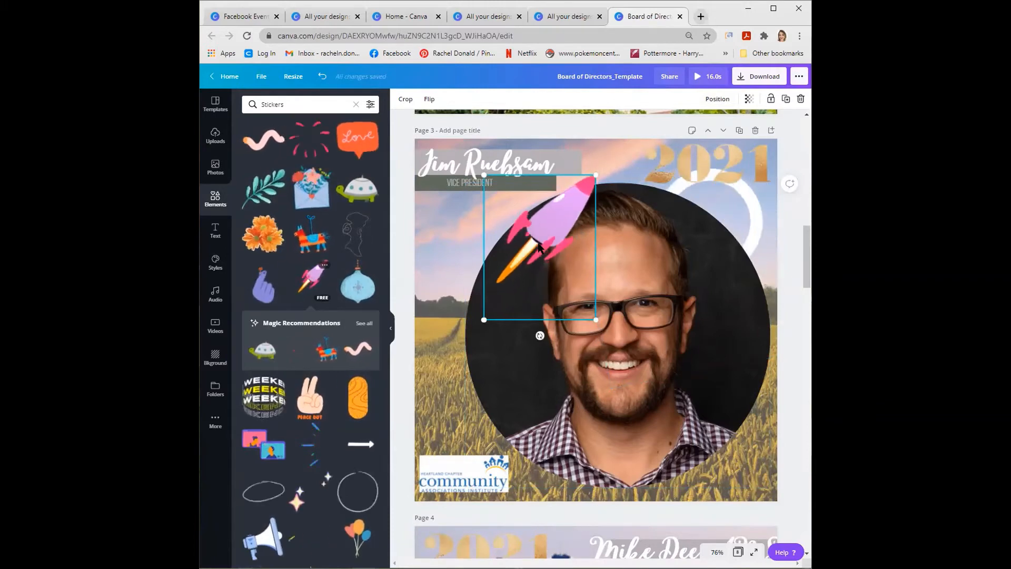
pyautogui.moveTo(528, 239); pyautogui.dragTo(462, 261)
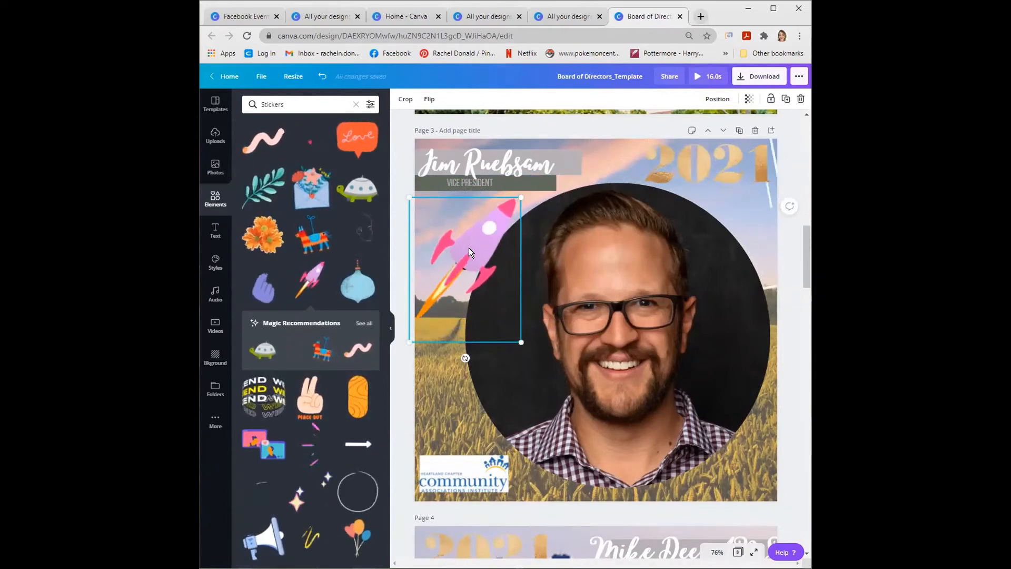
pyautogui.moveTo(468, 247); pyautogui.dragTo(489, 252)
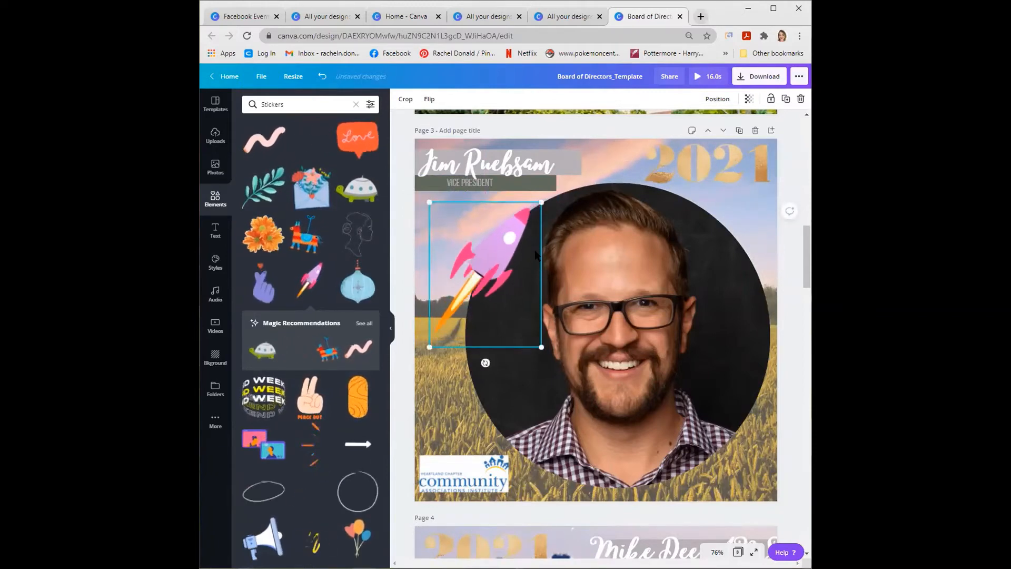
# - Send the rocket sticker backward behind the circular portrait and shift it against the page's left edge
pyautogui.click(718, 100)
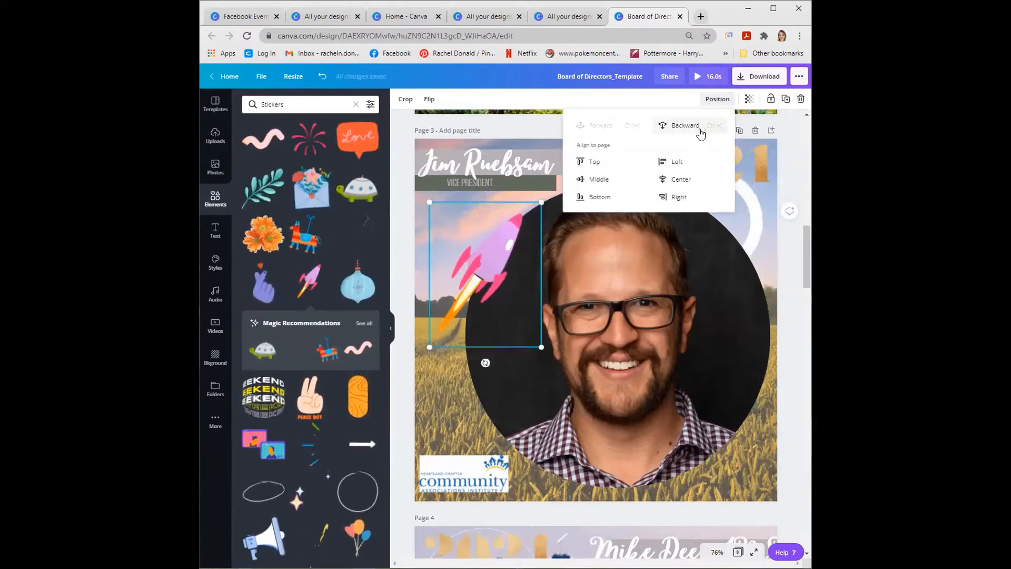
pyautogui.click(685, 125)
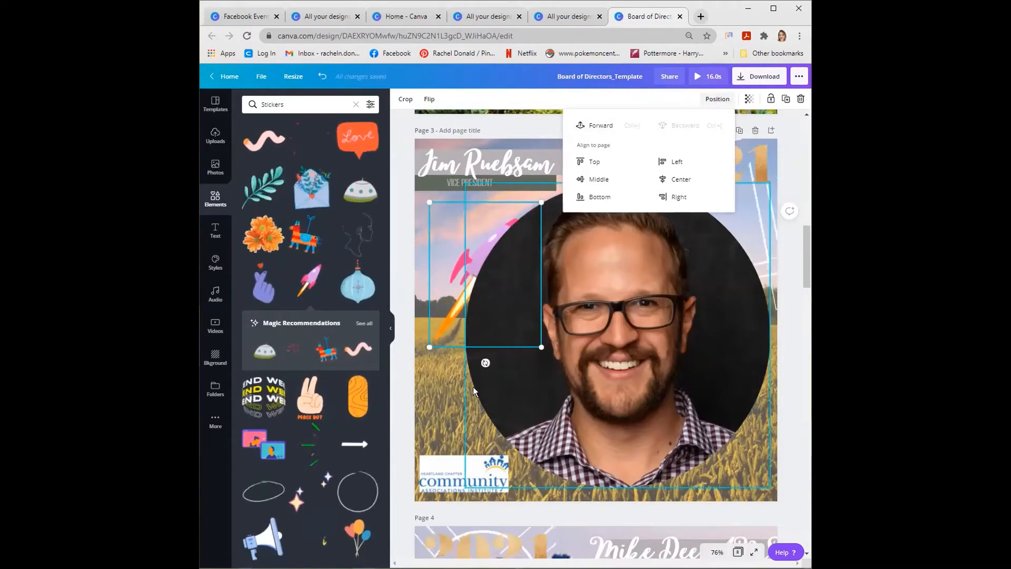
pyautogui.moveTo(457, 257); pyautogui.dragTo(443, 252)
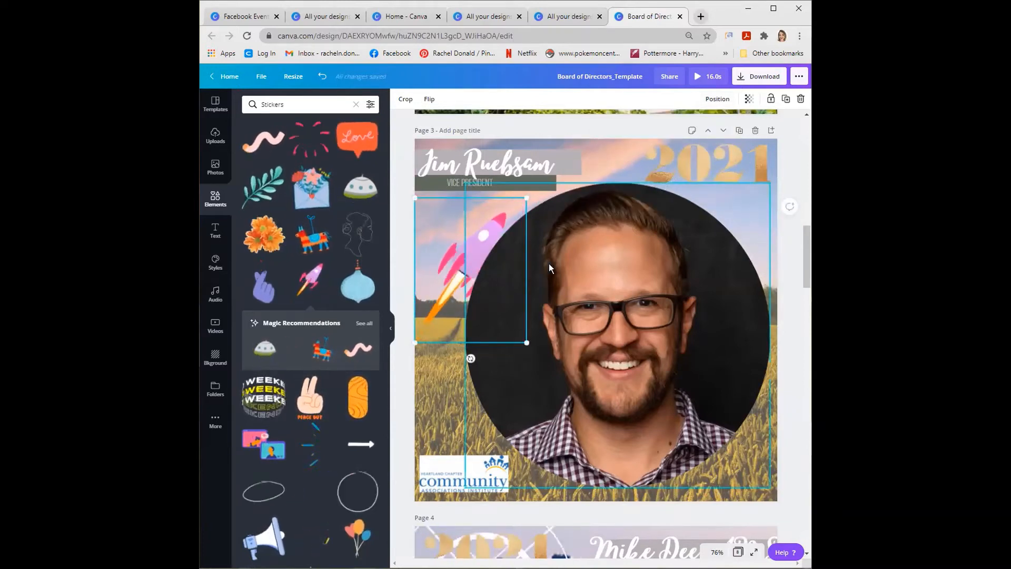
pyautogui.click(441, 394)
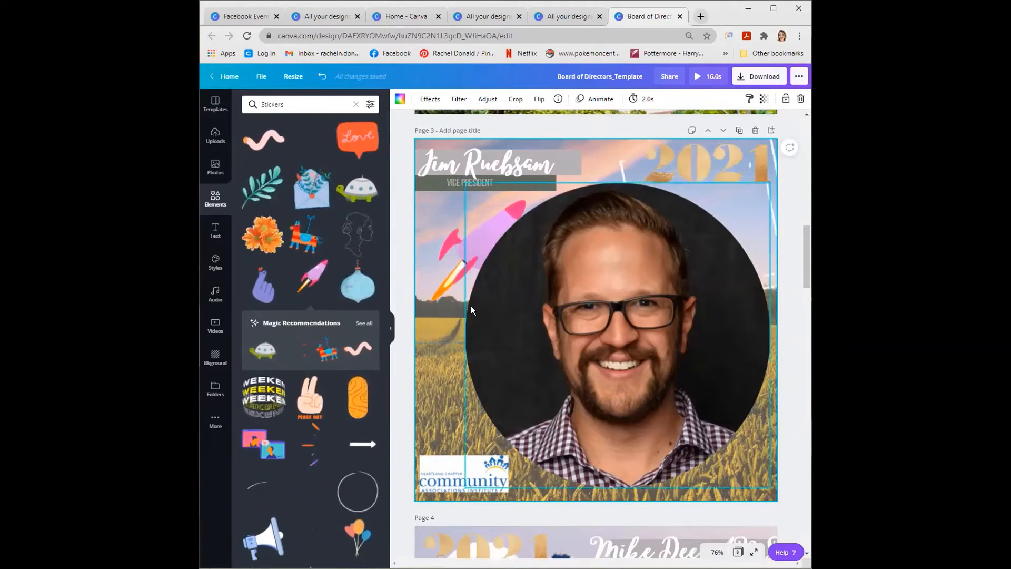
# - Try aligning the rocket sticker to the page's middle, bottom, center and right
pyautogui.click(445, 254)
pyautogui.click(716, 98)
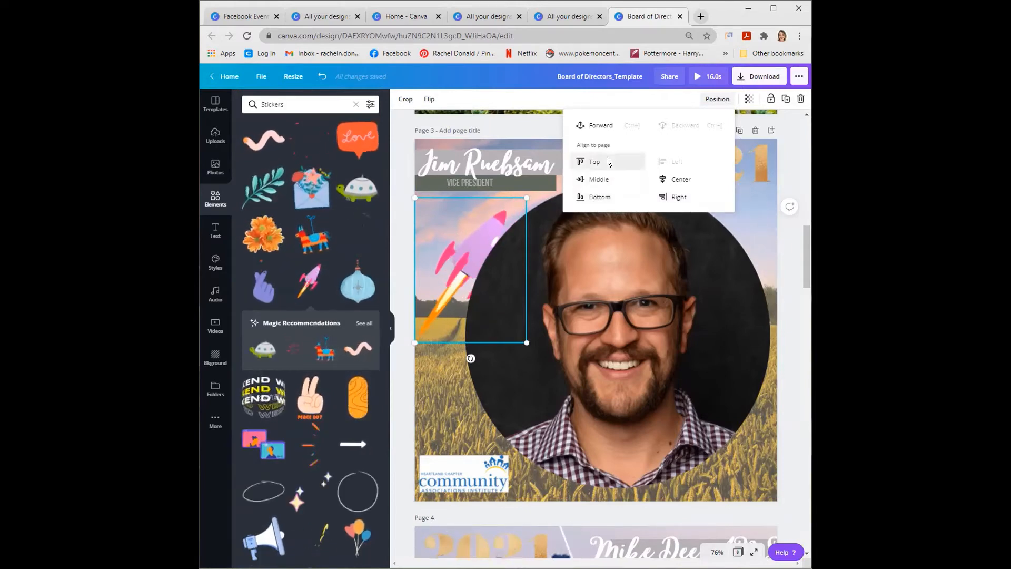
pyautogui.click(598, 179)
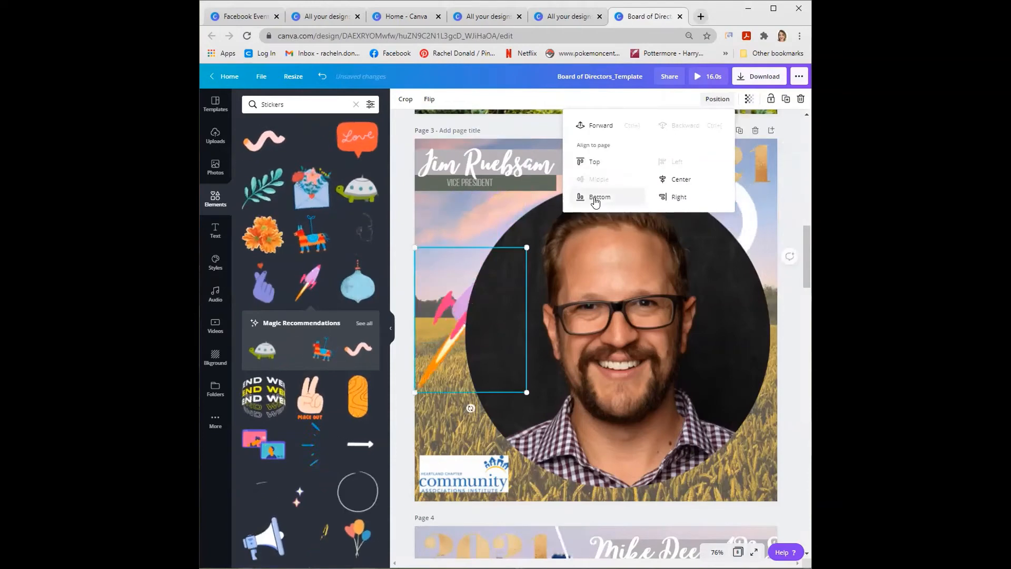
pyautogui.click(596, 199)
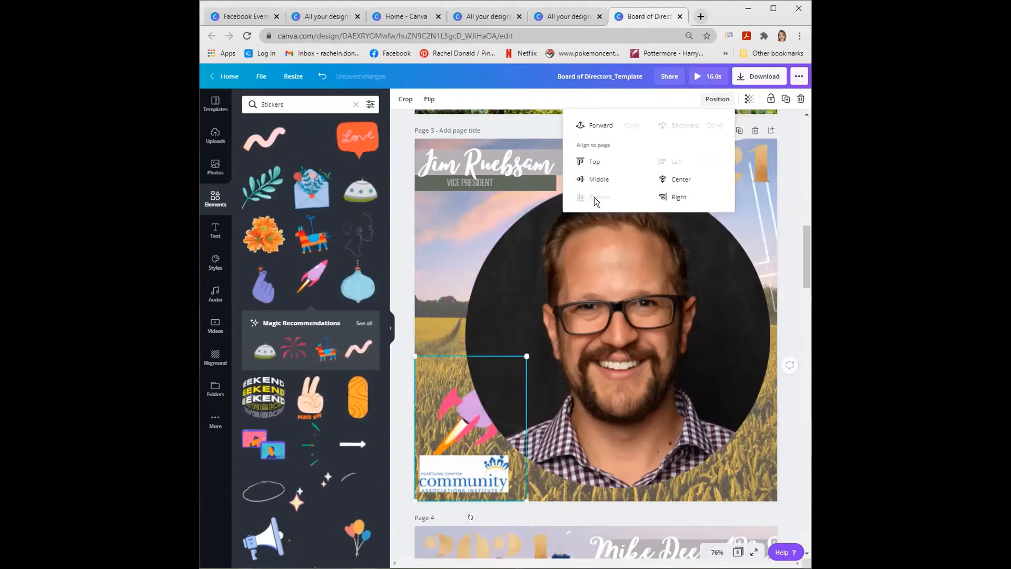
pyautogui.click(669, 182)
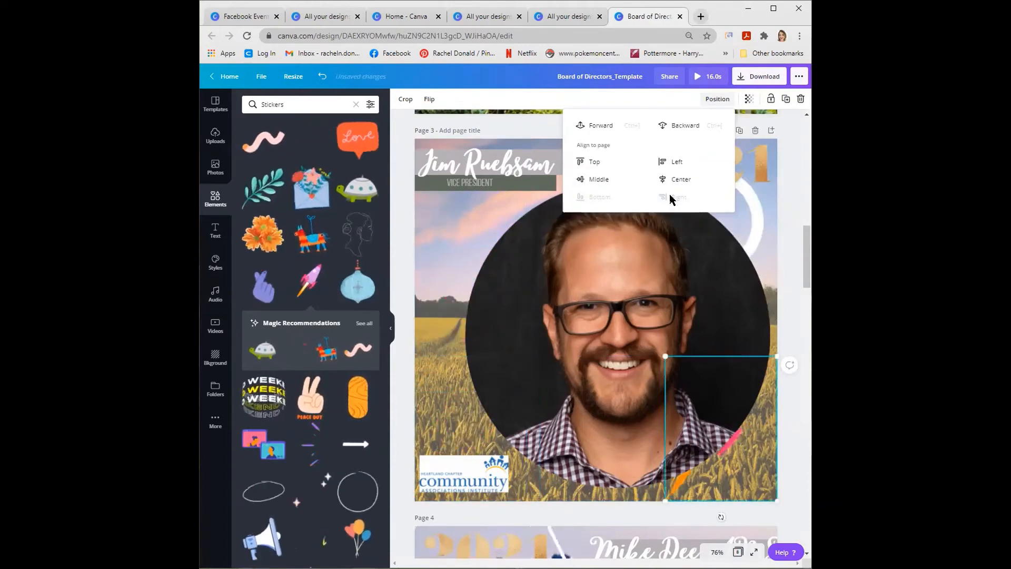
pyautogui.click(447, 282)
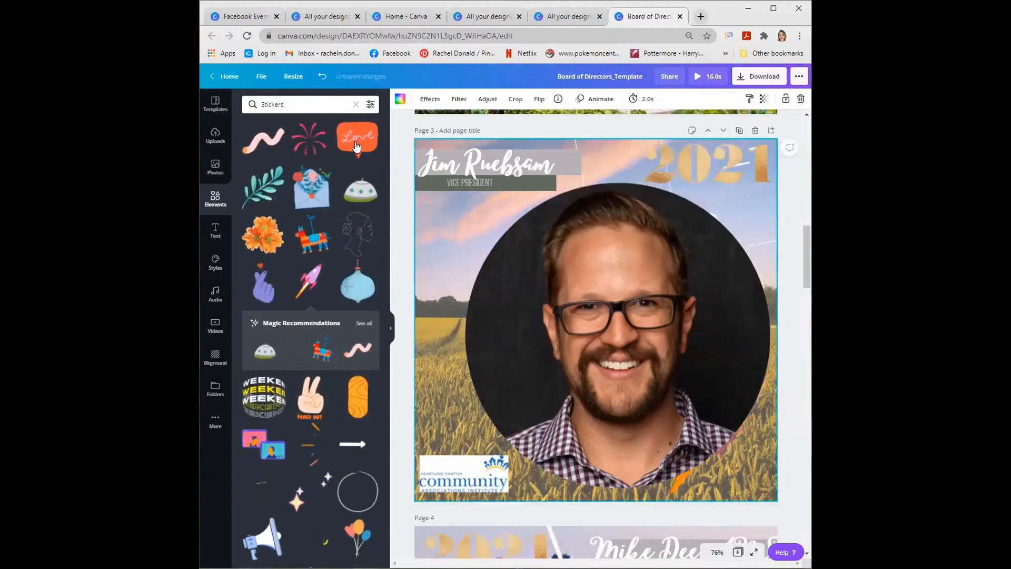
# - Undo the latest position changes to the rocket sticker, and delete the sticker from page 3
pyautogui.click(321, 77)
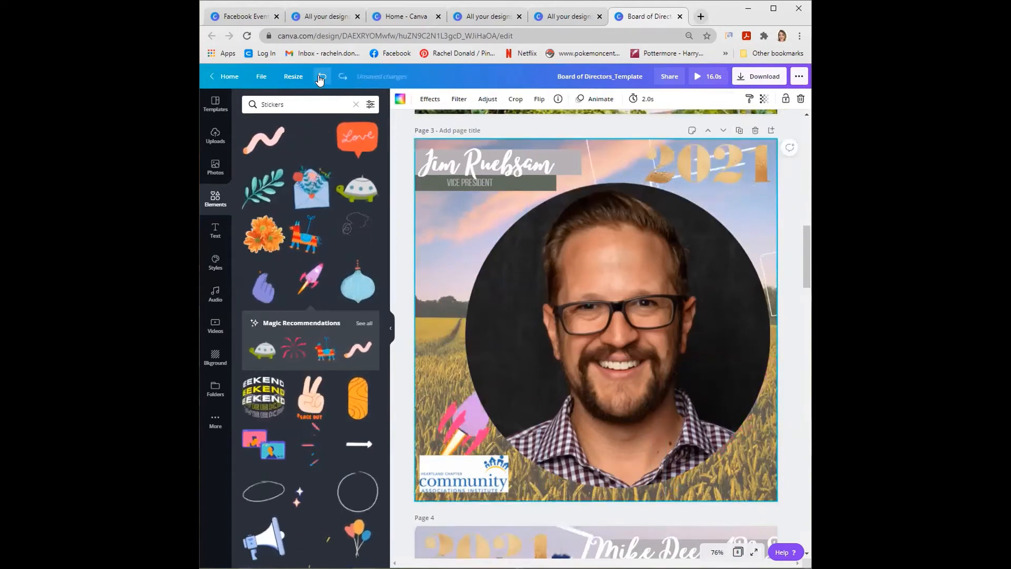
pyautogui.click(321, 77)
pyautogui.click(321, 77)
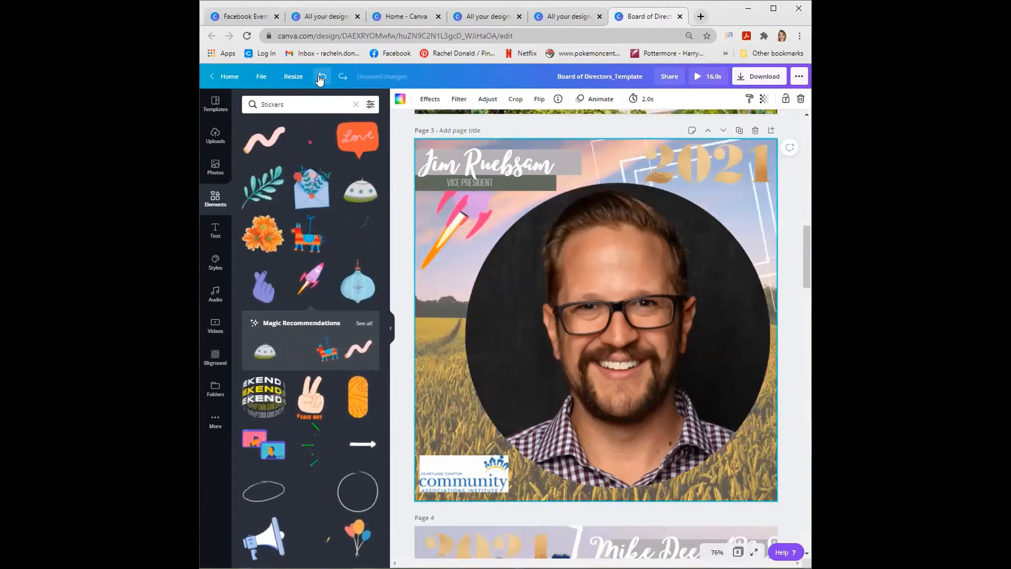
pyautogui.click(453, 212)
pyautogui.moveTo(460, 222); pyautogui.dragTo(457, 248)
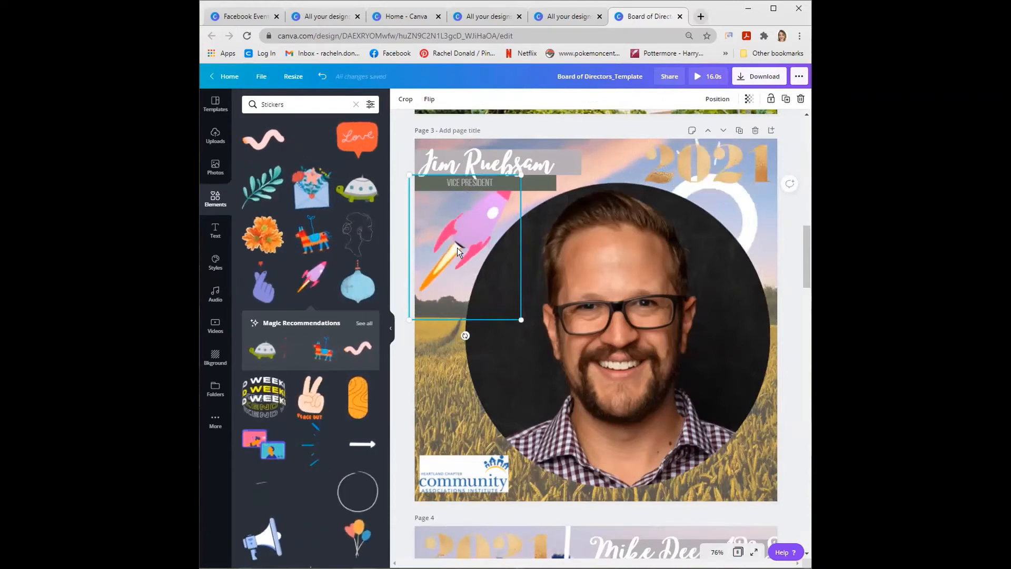
pyautogui.press('Delete')
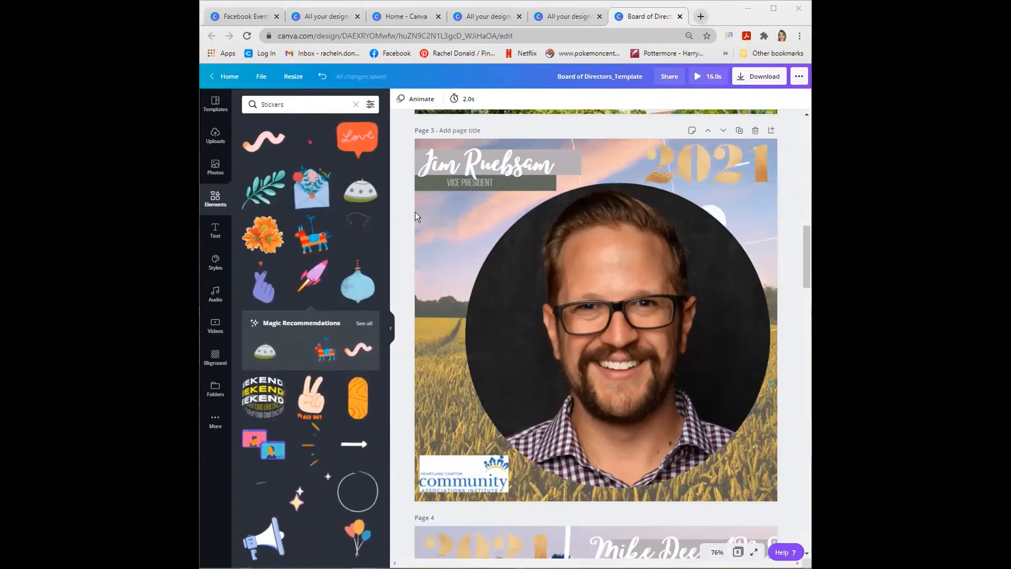
# - Look over the board member pages from page 4 to page 7 and return to page 3
pyautogui.scroll(10, 463, 222)
pyautogui.scroll(-15, 469, 254)
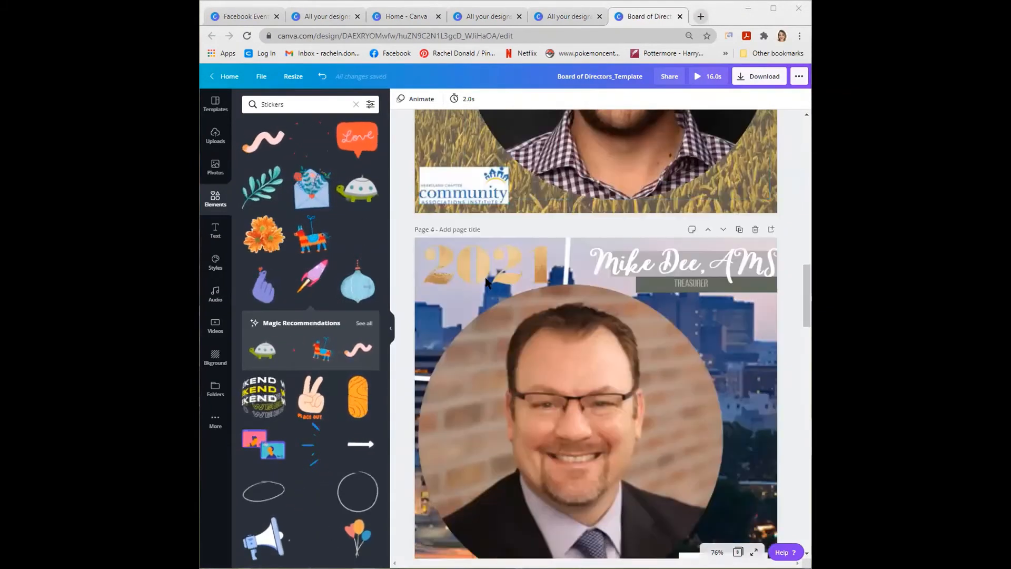
pyautogui.scroll(-15, 485, 295)
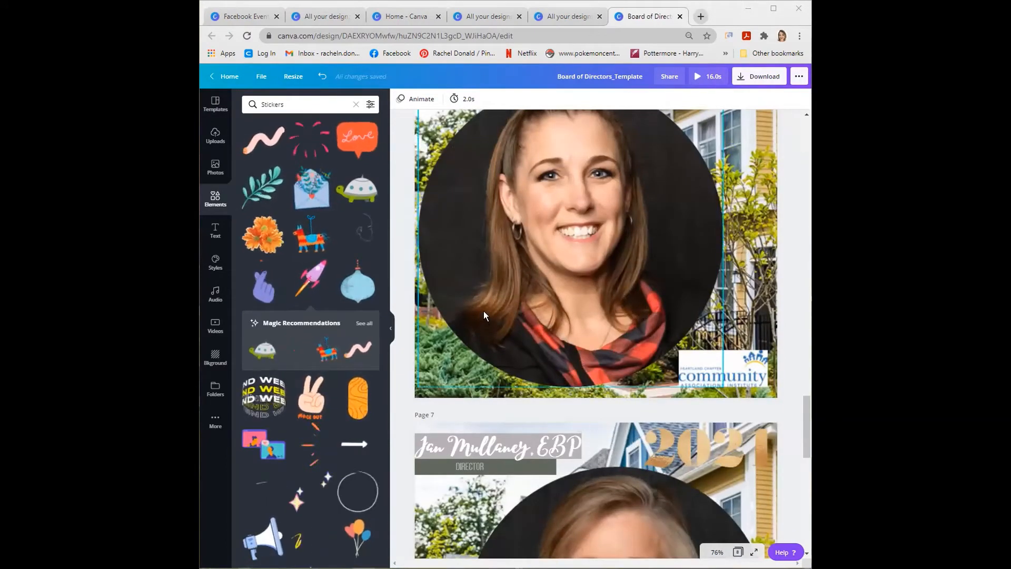
pyautogui.scroll(5, 483, 337)
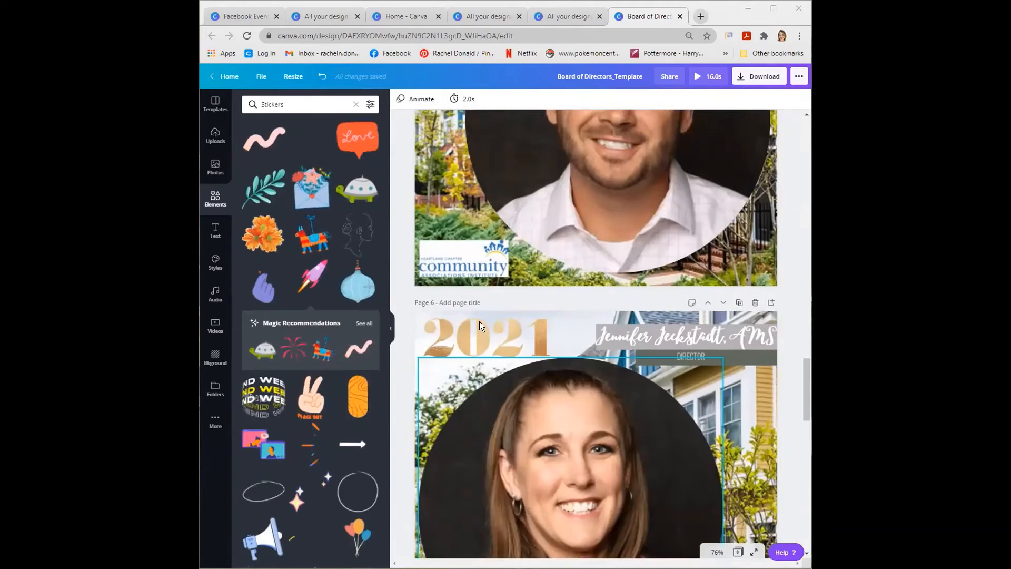
pyautogui.scroll(15, 480, 310)
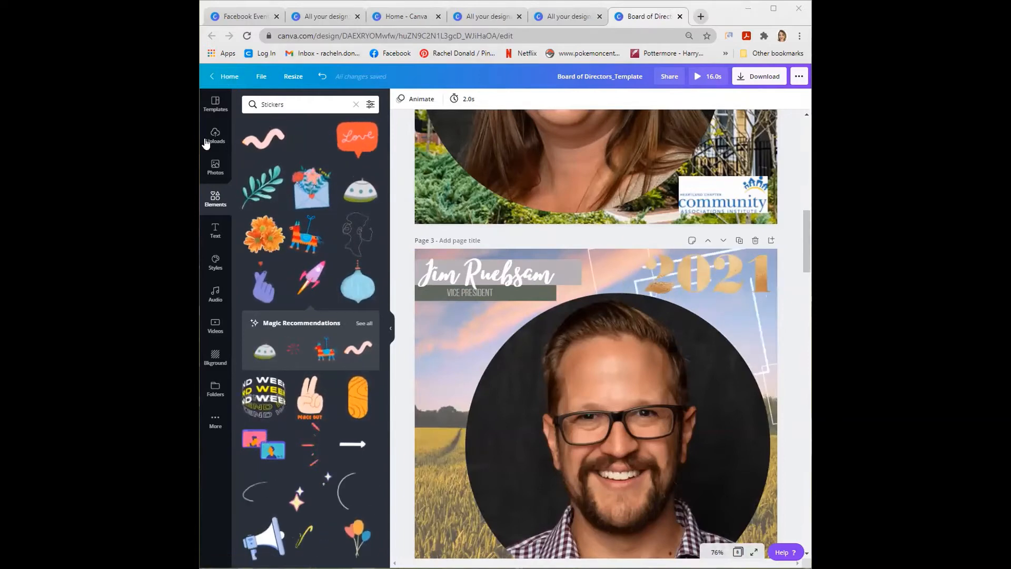
# - Leave the template, browse the full list of designs and open the Ed program 03-18-21Final design
pyautogui.click(232, 77)
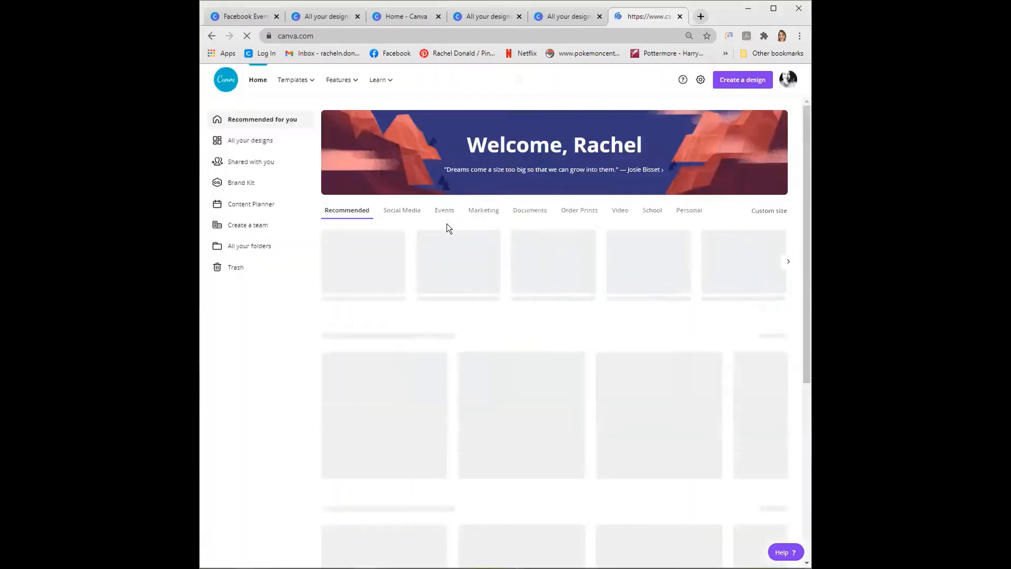
pyautogui.click(777, 337)
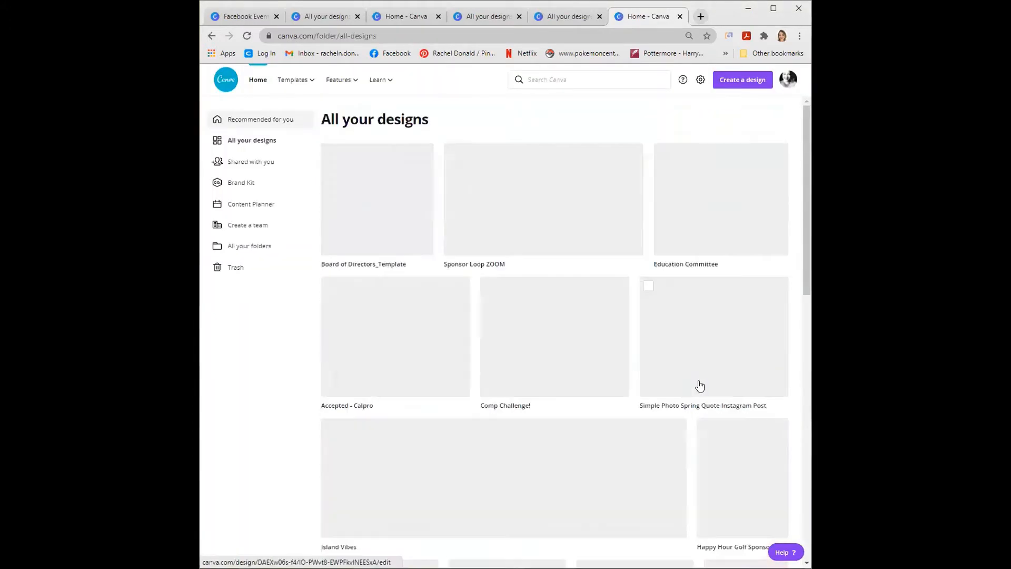
pyautogui.scroll(-10, 692, 388)
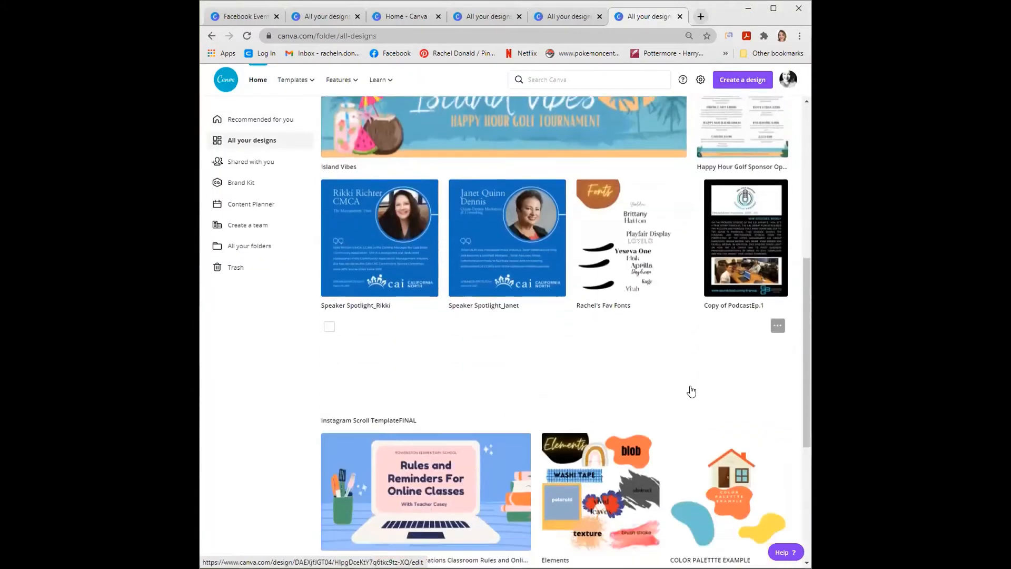
pyautogui.scroll(-10, 688, 398)
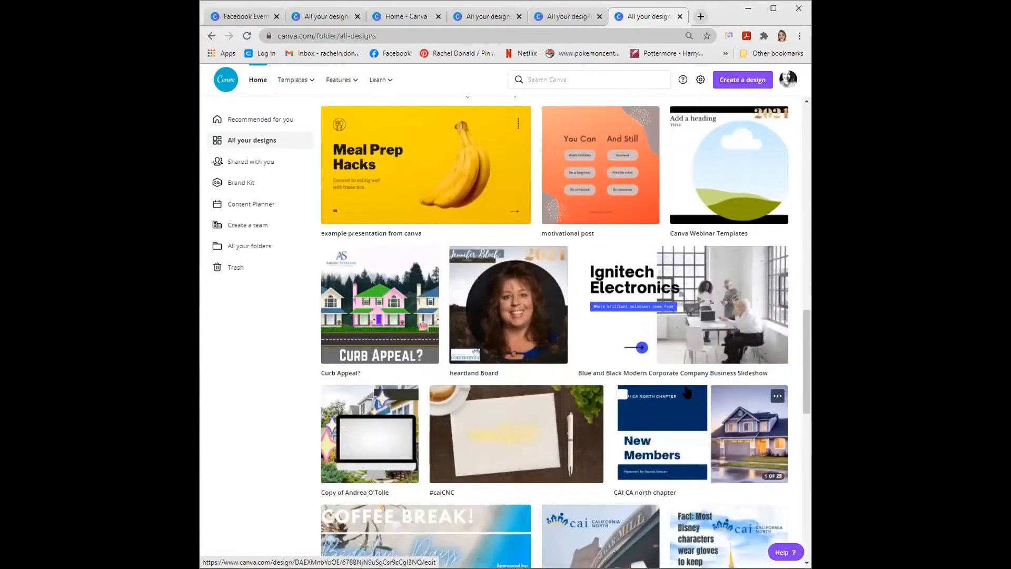
pyautogui.scroll(-8, 684, 395)
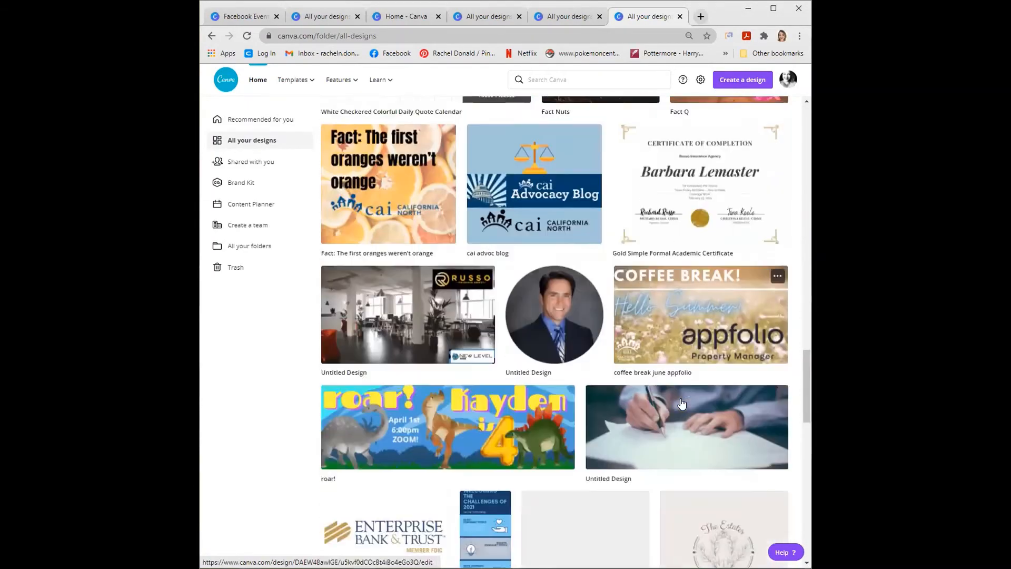
pyautogui.scroll(18, 682, 404)
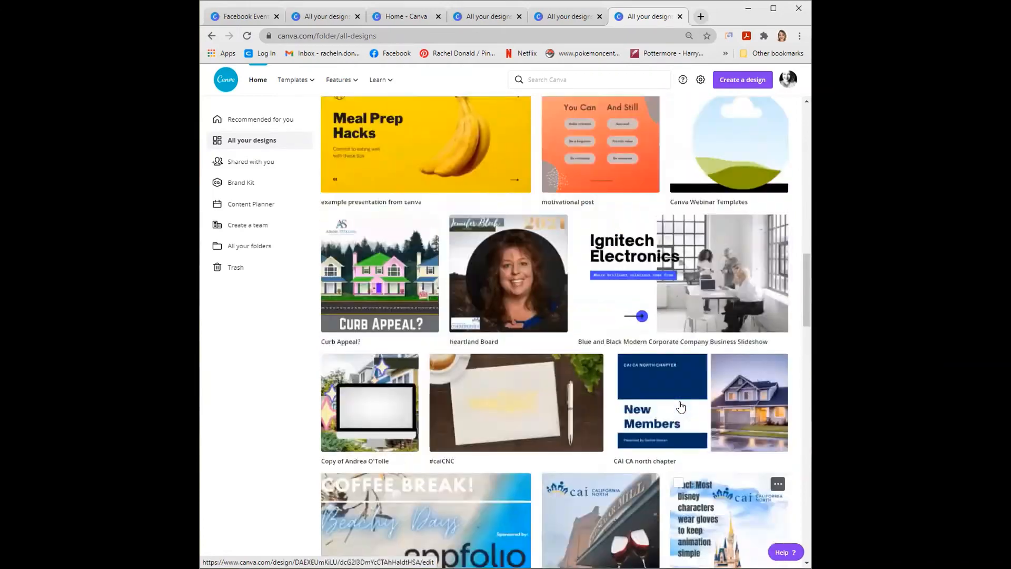
pyautogui.scroll(-18, 680, 407)
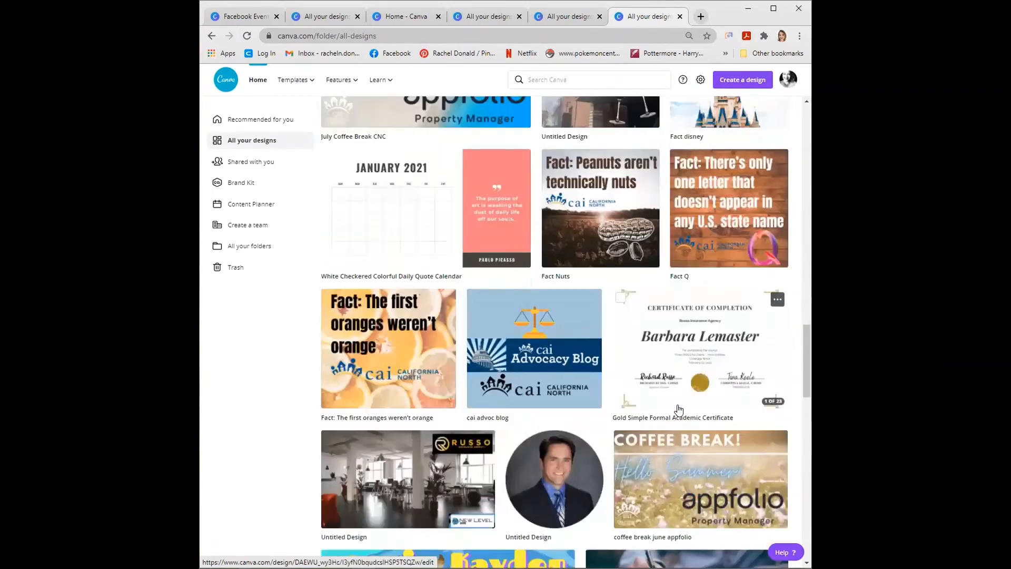
pyautogui.scroll(-16, 676, 408)
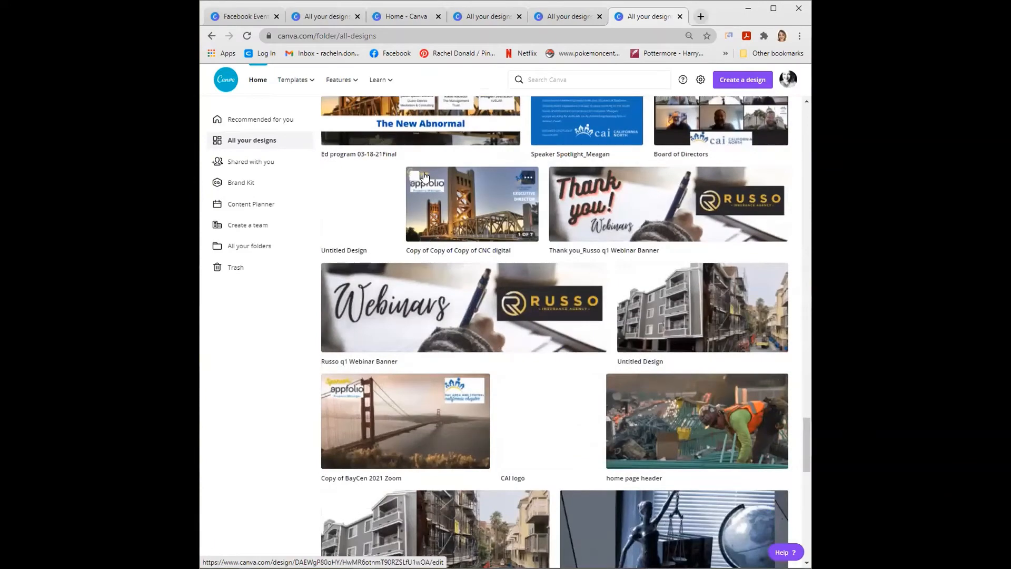
pyautogui.scroll(3, 425, 177)
pyautogui.click(395, 248)
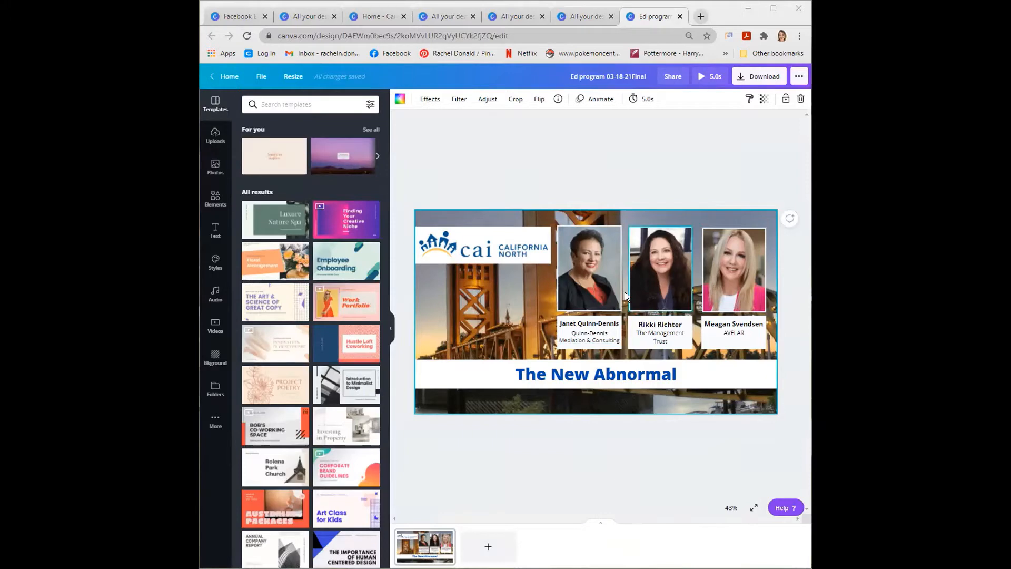
# - Delete the three speaker photos from their frames, leaving empty placeholders above the name captions
pyautogui.press('Delete')
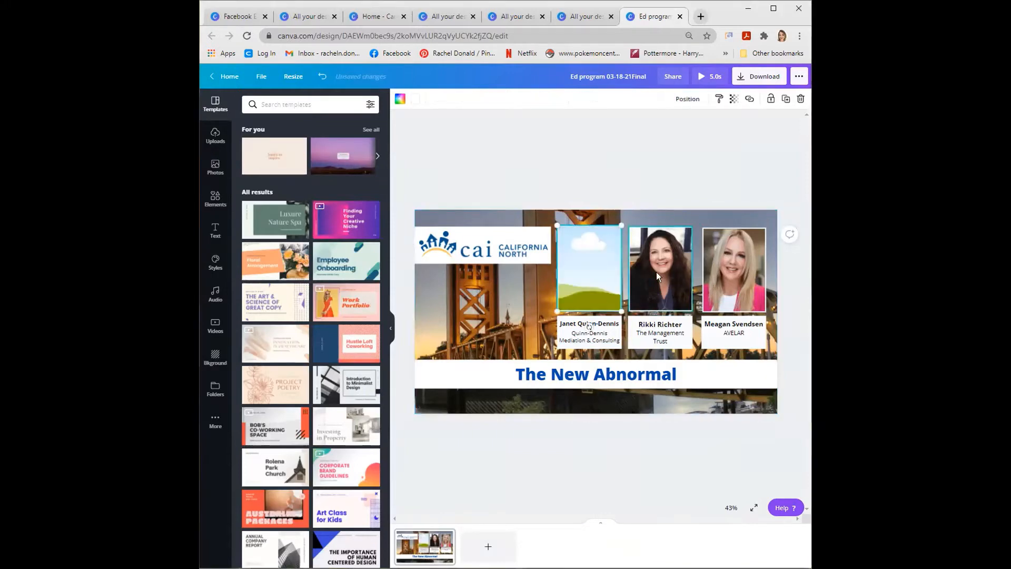
pyautogui.click(656, 271)
pyautogui.press('Delete')
pyautogui.click(735, 268)
pyautogui.press('Delete')
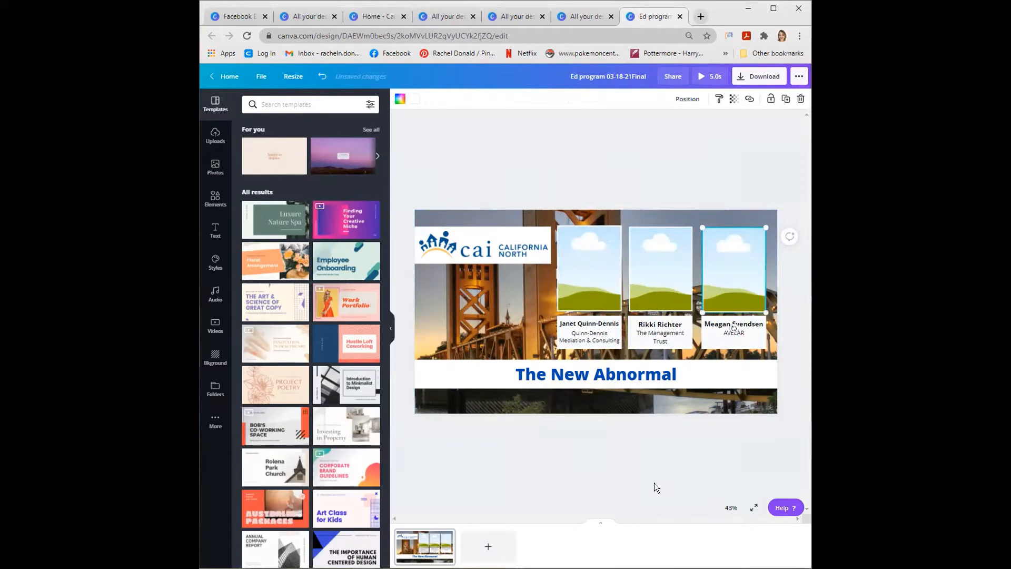
# - Try removing the first speaker's frame together with the name caption below it, and undo the deletion
pyautogui.click(583, 325)
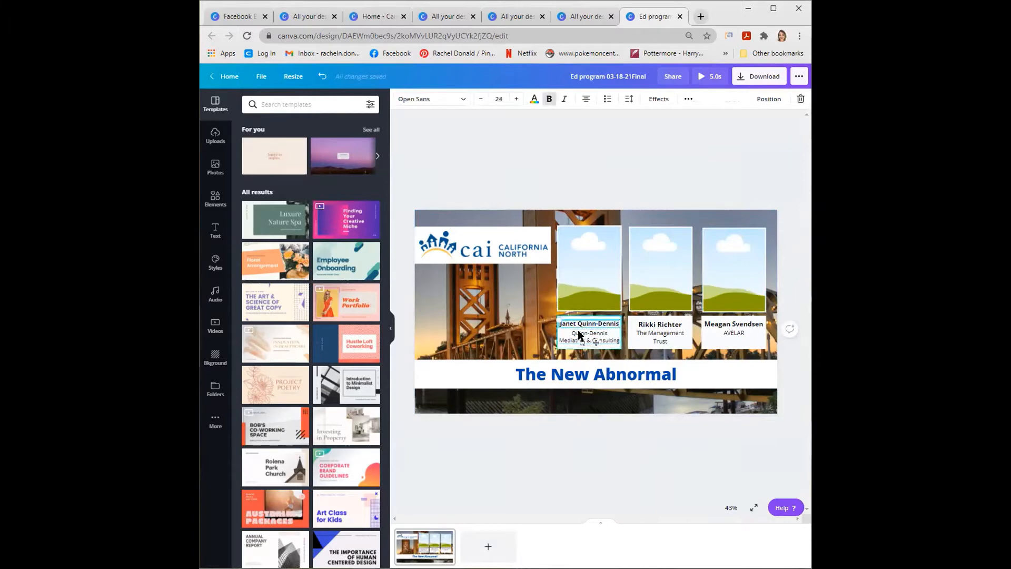
pyautogui.click(566, 346)
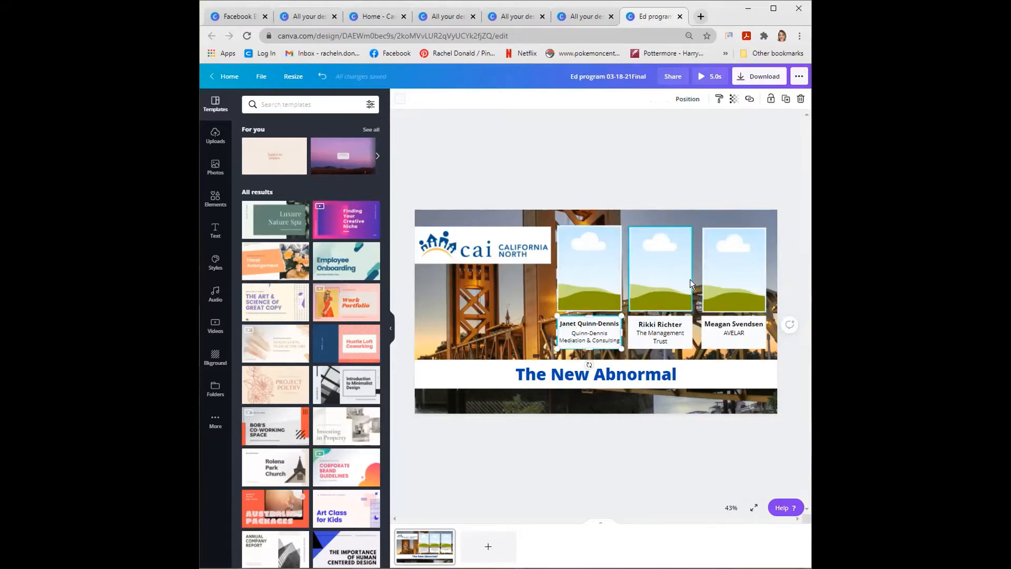
pyautogui.click(563, 214)
pyautogui.click(566, 219)
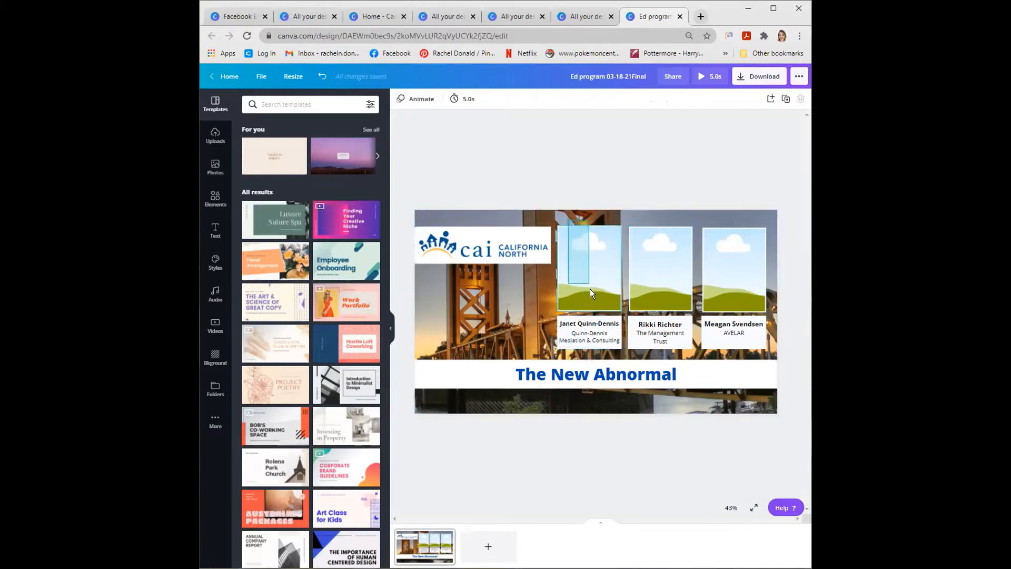
pyautogui.click(603, 332)
pyautogui.press('Delete')
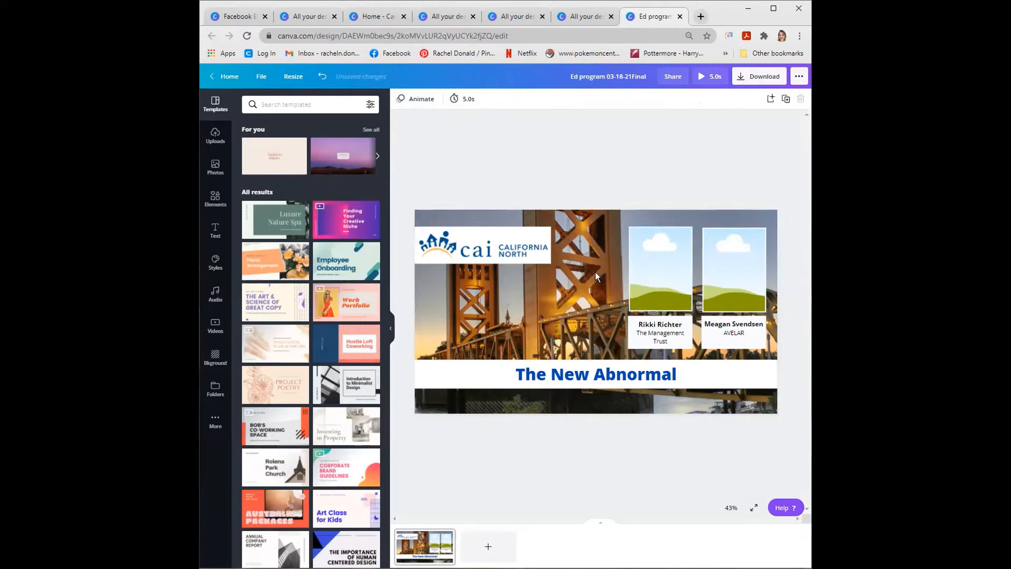
pyautogui.hotkey('ctrl', 'z')
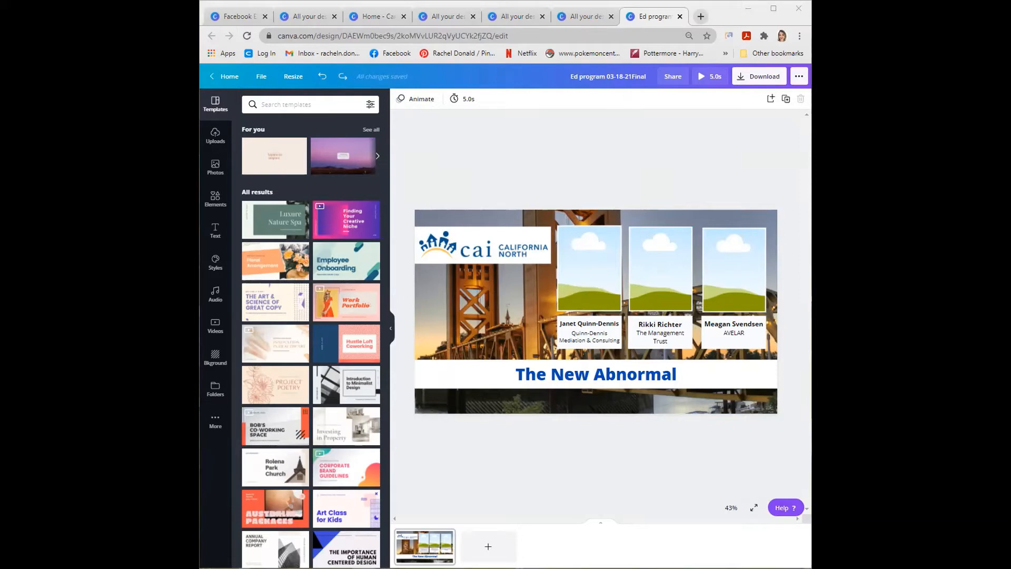
# - Return to the full list of designs and open the blank Instagram Scroll TemplateFINAL design
pyautogui.click(230, 77)
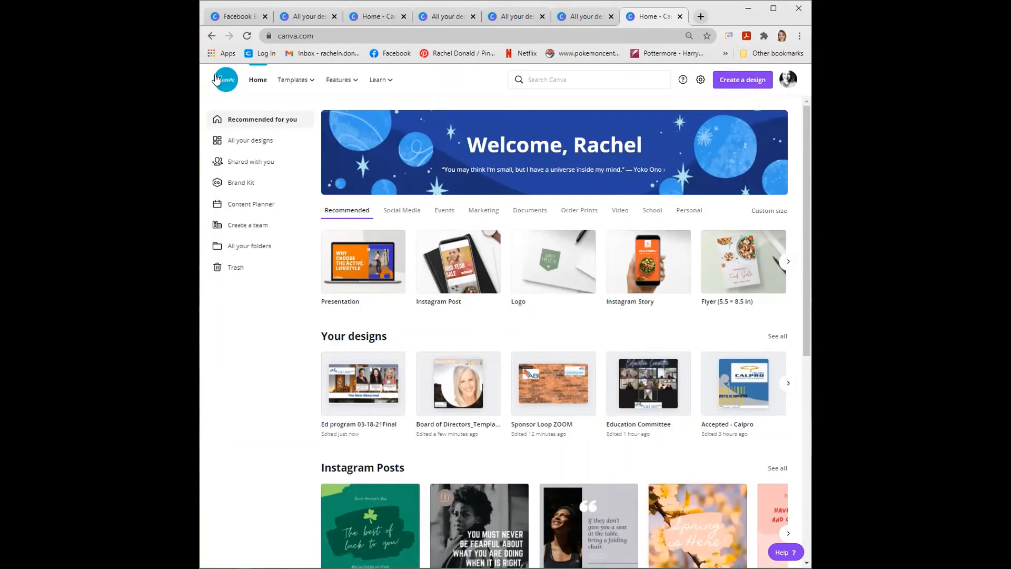
pyautogui.scroll(-4, 409, 358)
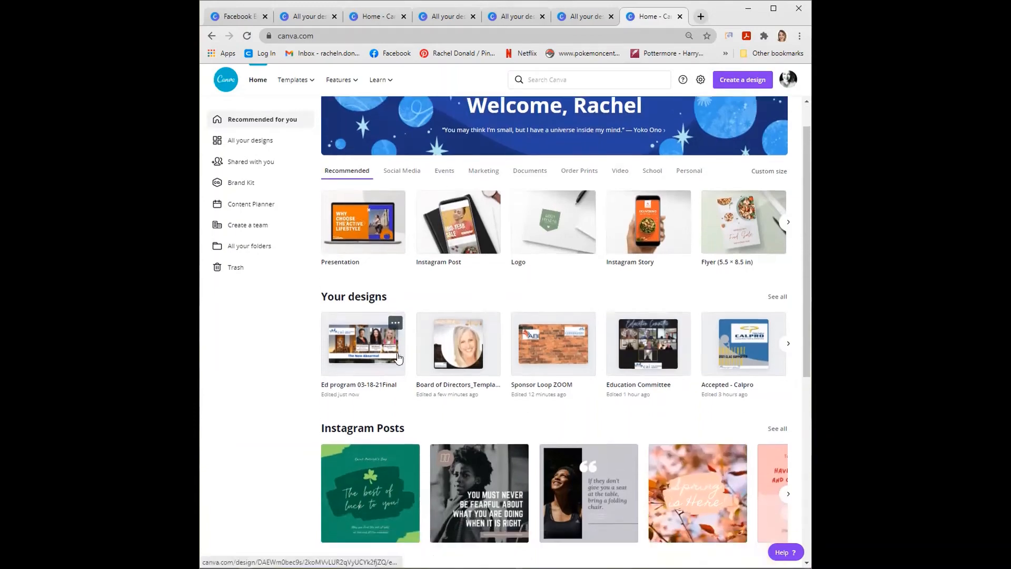
pyautogui.scroll(-5, 408, 358)
pyautogui.scroll(8, 409, 327)
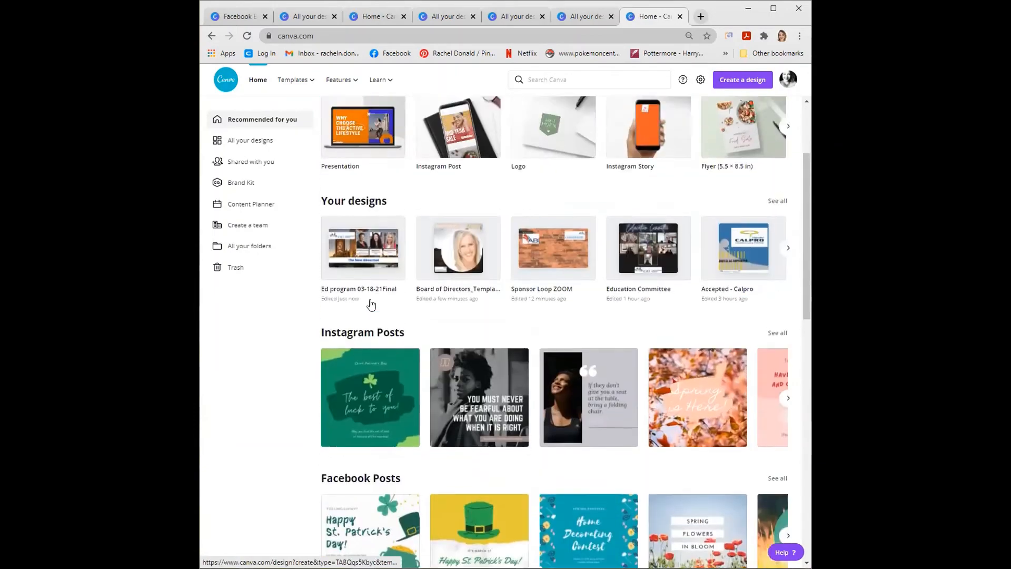
pyautogui.click(777, 280)
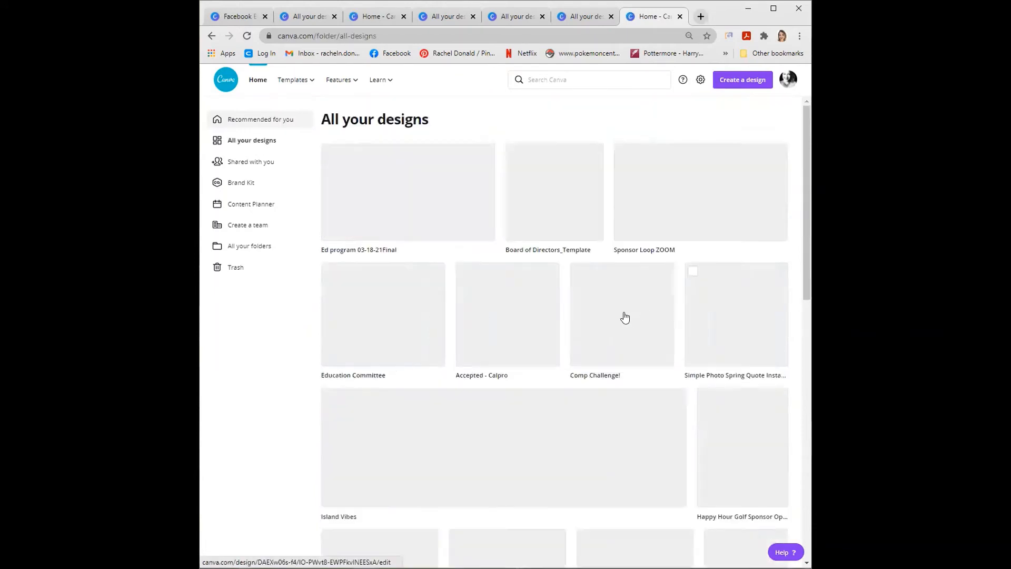
pyautogui.scroll(-6, 615, 346)
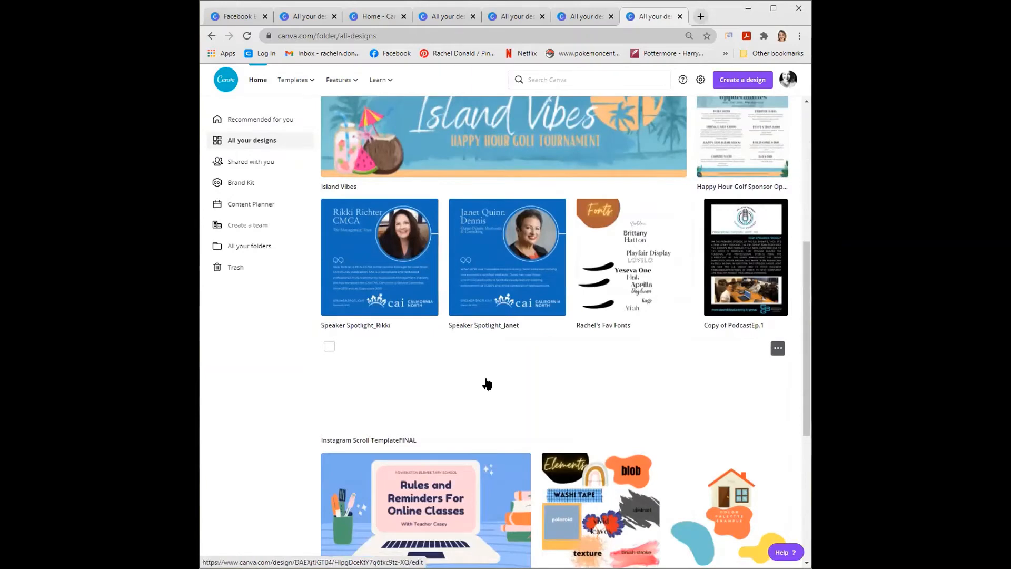
pyautogui.click(487, 384)
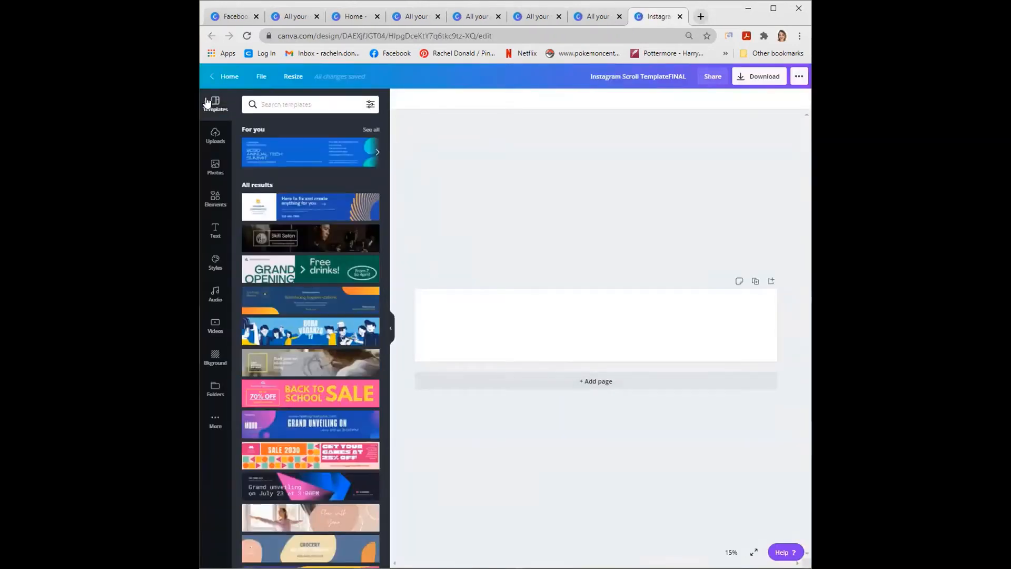
# - Widen the browser window slightly, and show the rulers and guides on the blank scroll template
pyautogui.moveTo(200, 113); pyautogui.dragTo(192, 113)
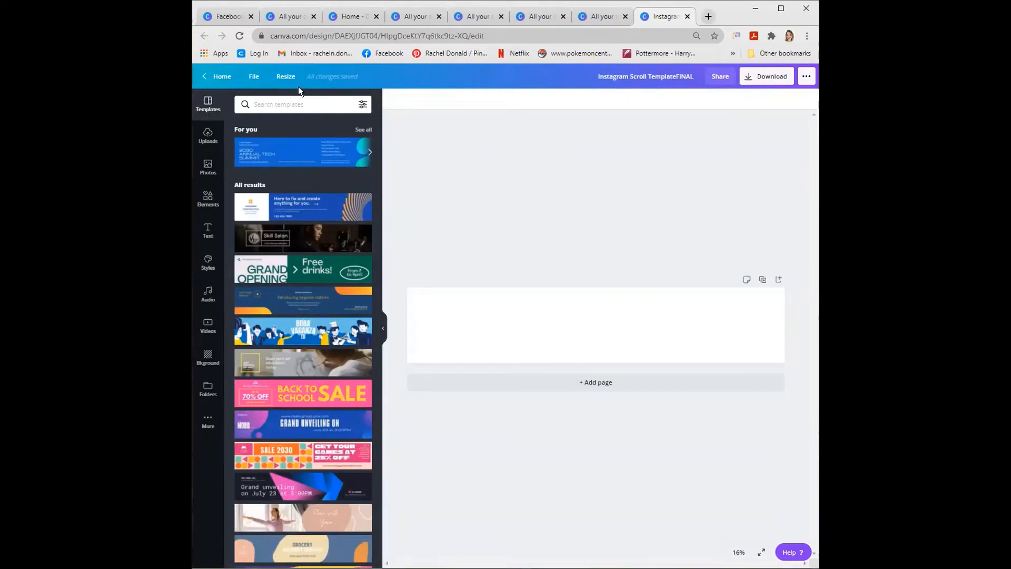
pyautogui.click(254, 78)
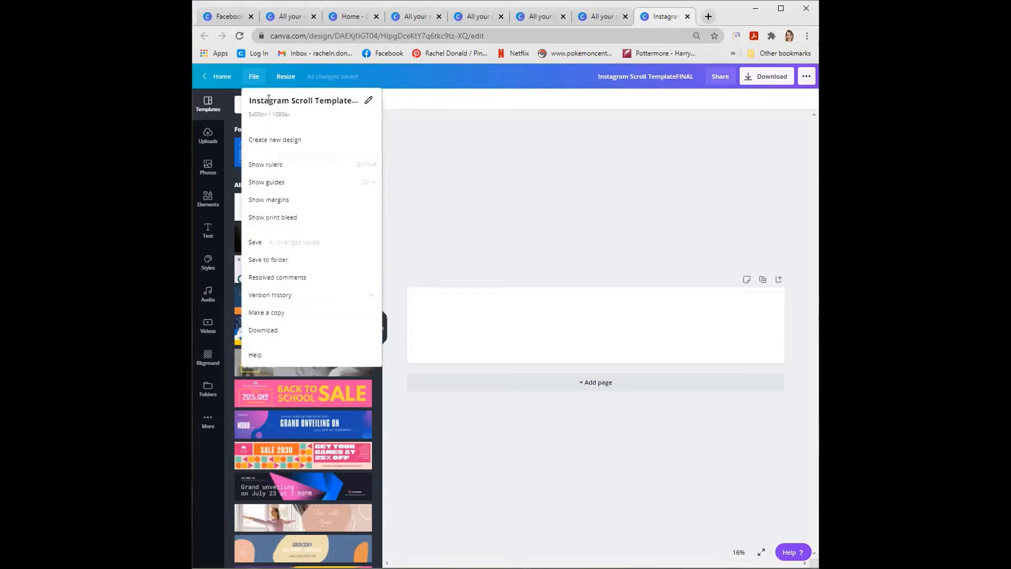
pyautogui.click(285, 167)
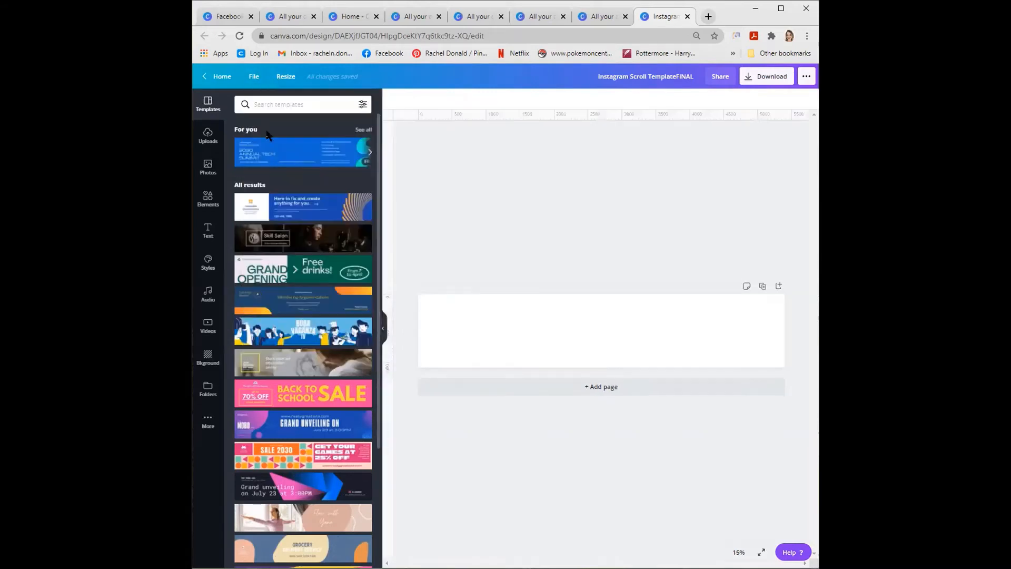
pyautogui.click(254, 77)
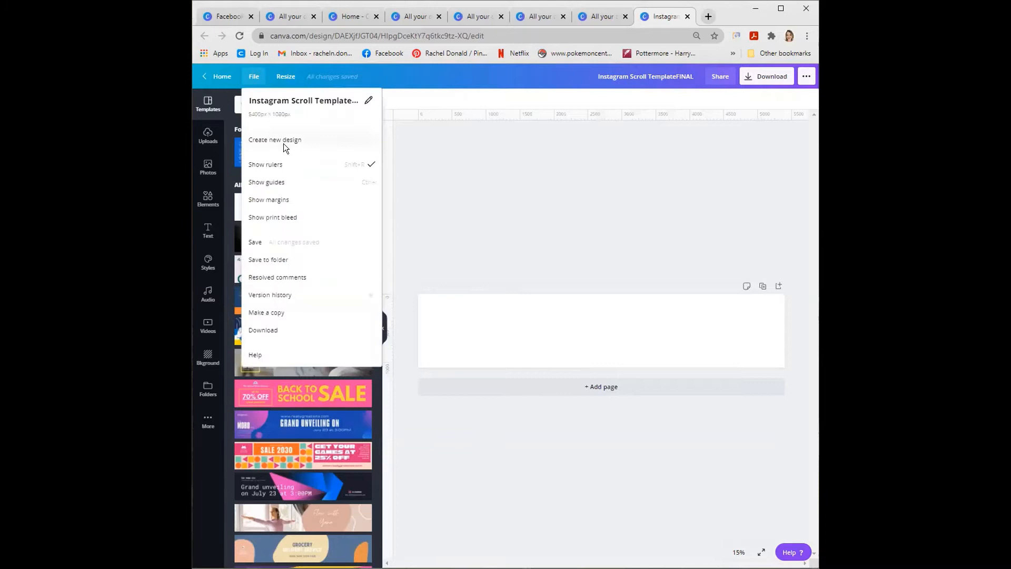
pyautogui.click(290, 182)
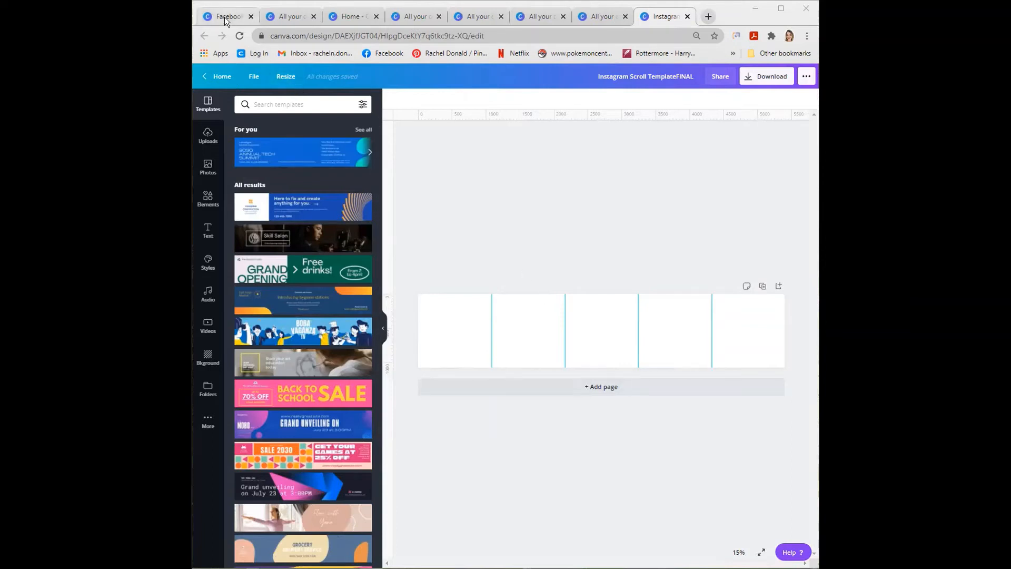
# - Go back to the full list of designs and open the filled-in Instagram Scroll Template design
pyautogui.click(212, 82)
pyautogui.scroll(-1, 774, 306)
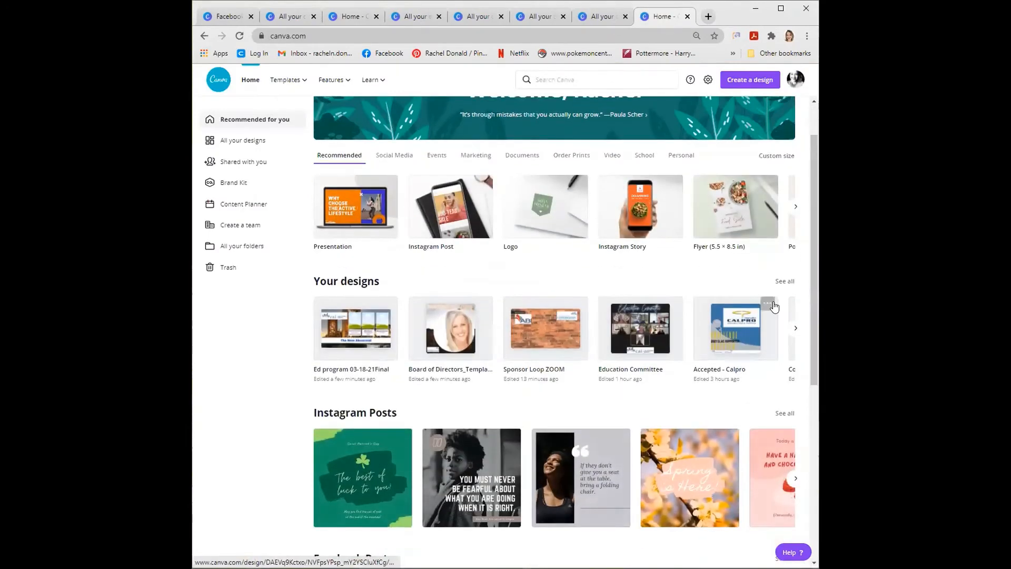
pyautogui.click(783, 281)
pyautogui.scroll(-5, 642, 379)
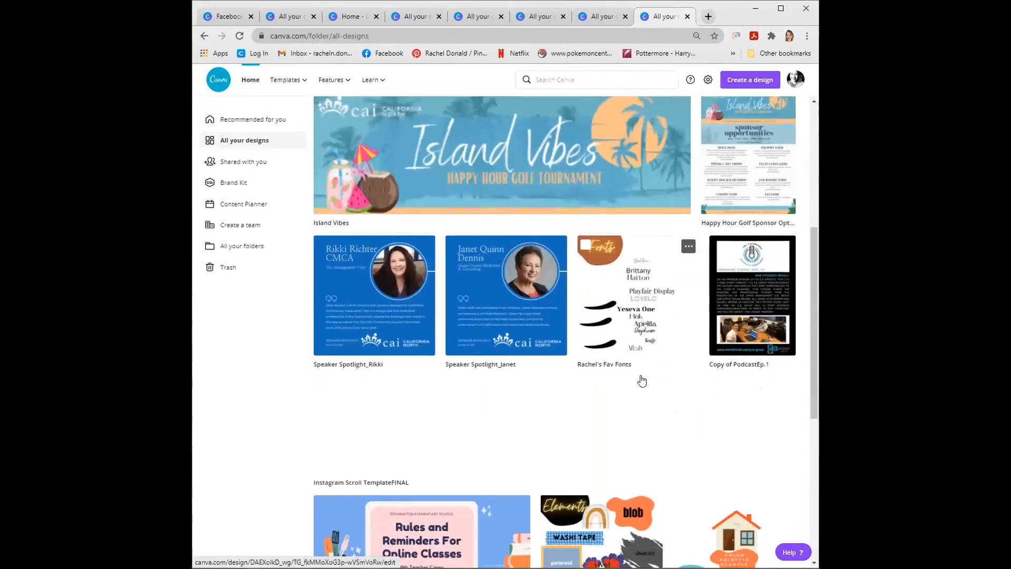
pyautogui.scroll(-6, 642, 379)
pyautogui.click(572, 371)
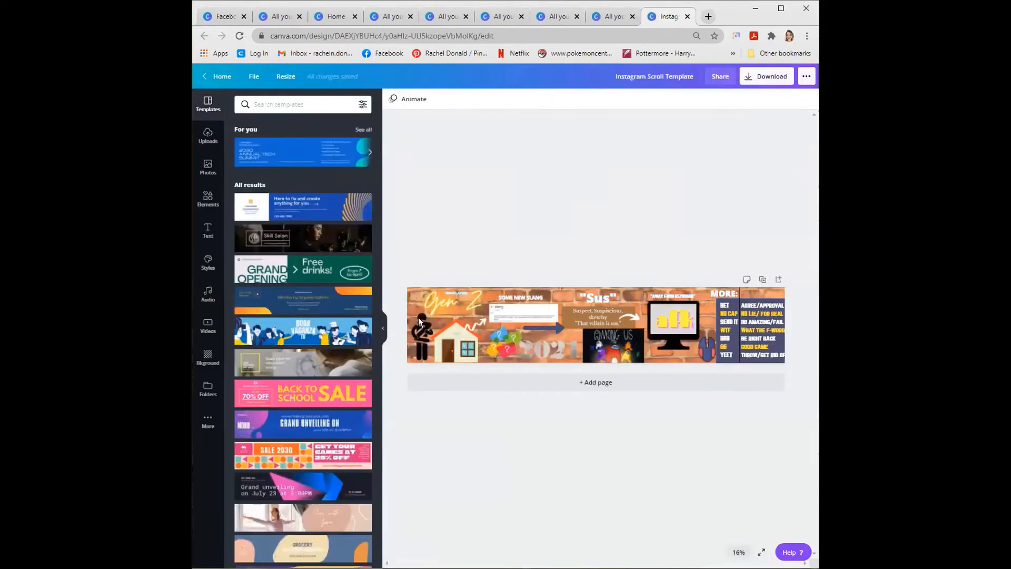
# - Show the guides on the Gen Z slang banner and examine it from start to end at 25% zoom
pyautogui.click(254, 77)
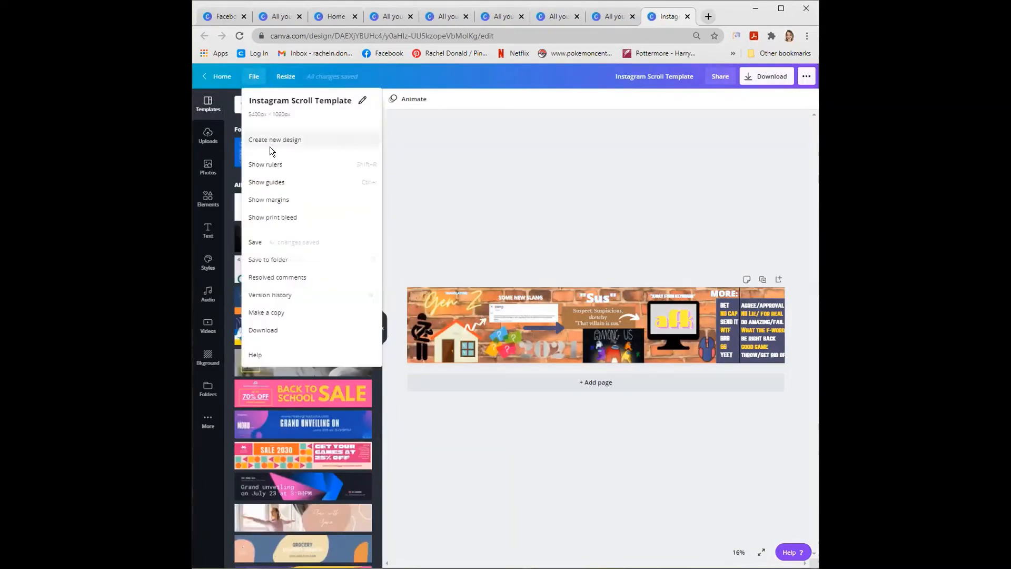
pyautogui.click(403, 191)
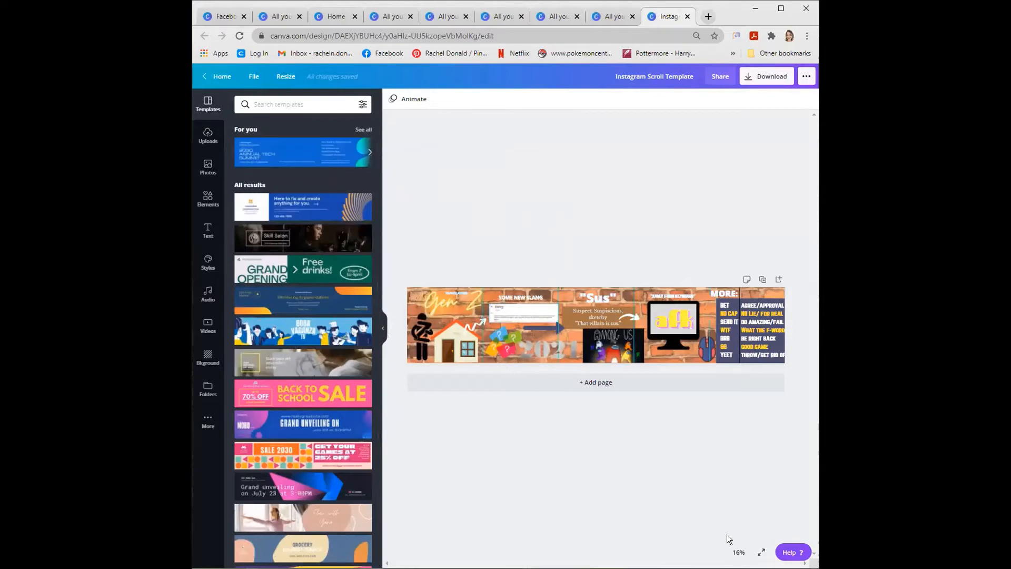
pyautogui.click(737, 551)
pyautogui.click(728, 466)
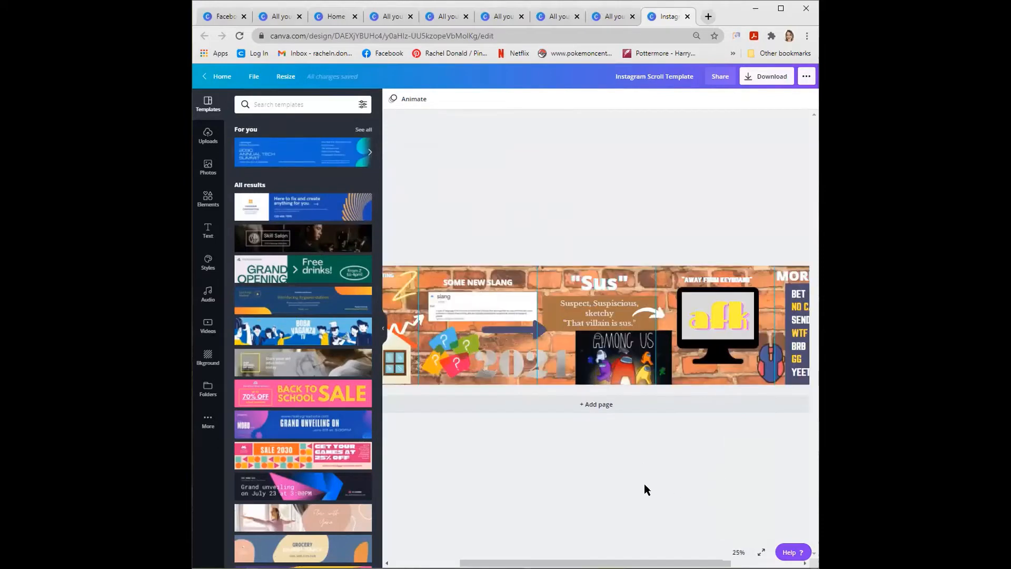
pyautogui.moveTo(584, 562); pyautogui.dragTo(516, 562)
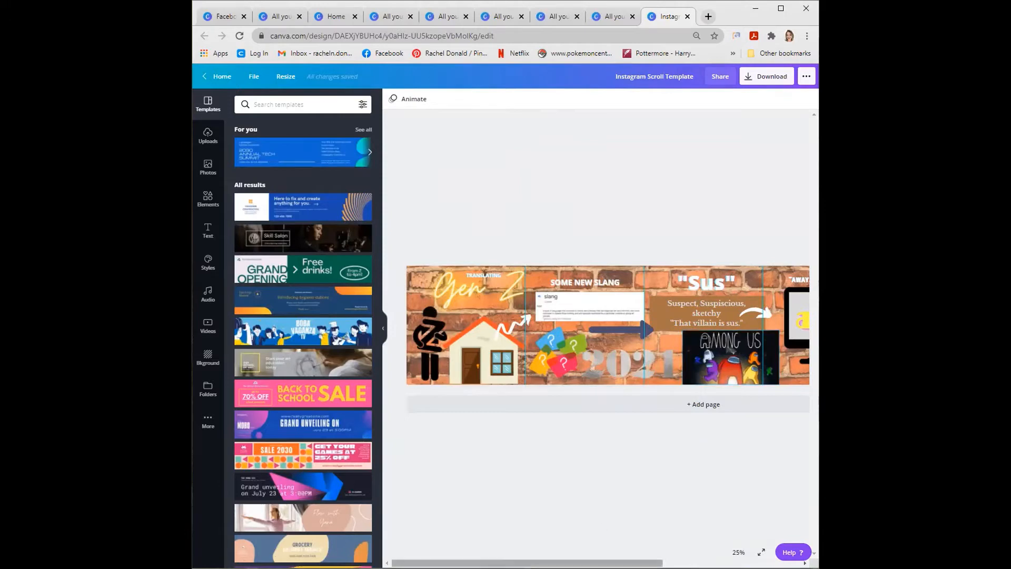
pyautogui.moveTo(603, 563); pyautogui.dragTo(749, 546)
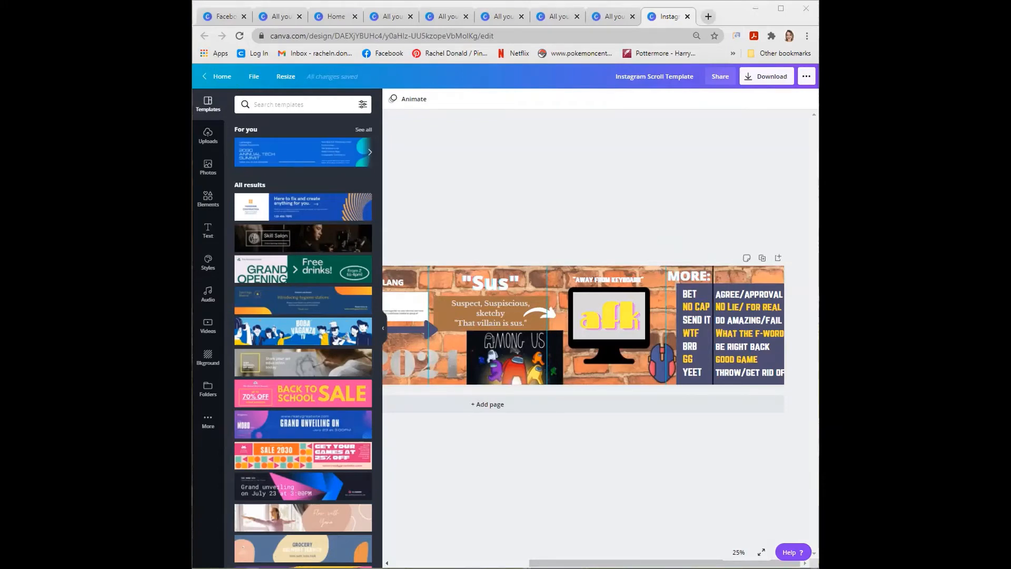
# - Download the Gen Z slang banner as a PNG at size 1 and dismiss the saved-design dialog
pyautogui.click(756, 76)
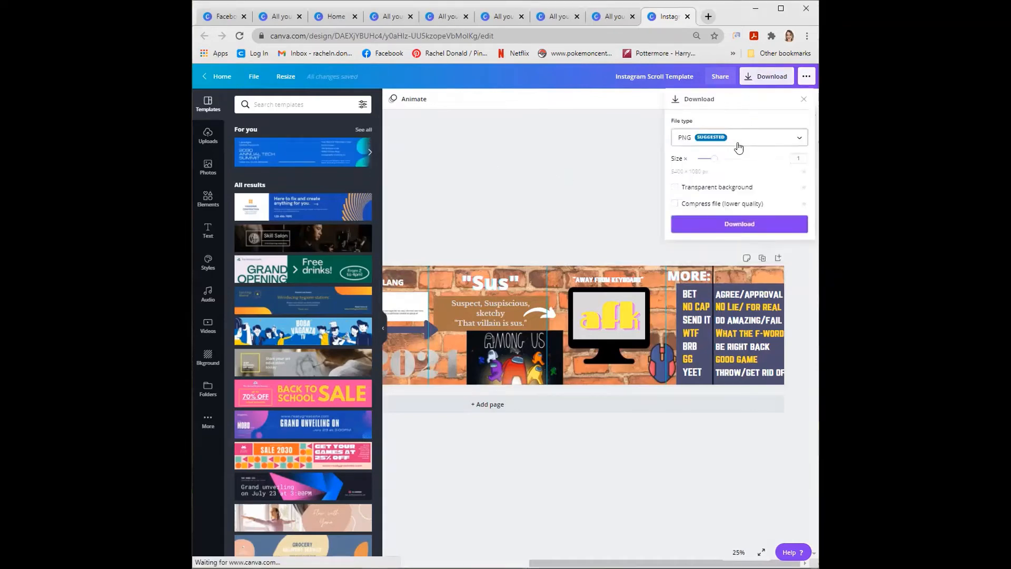
pyautogui.click(728, 222)
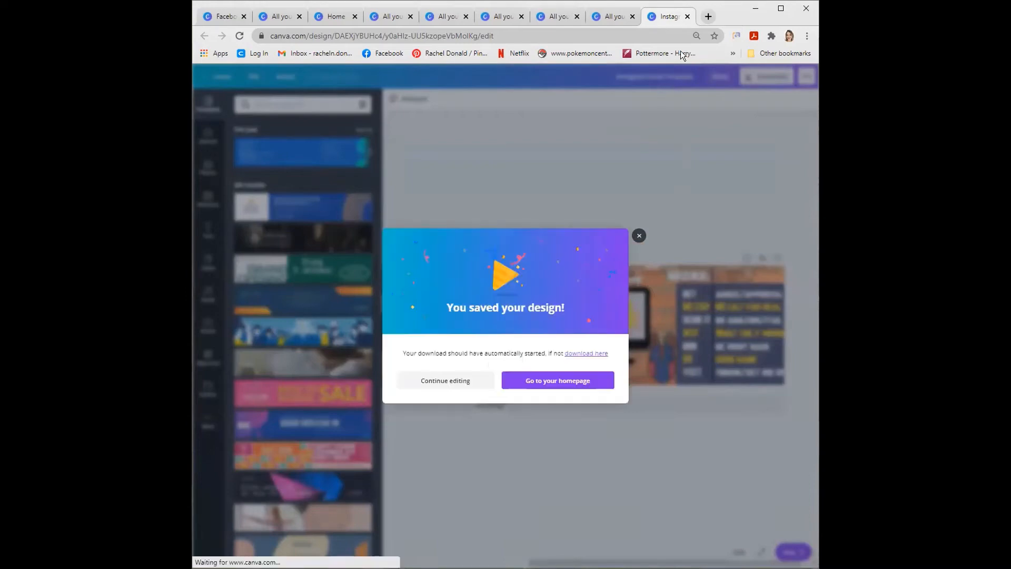
pyautogui.click(652, 107)
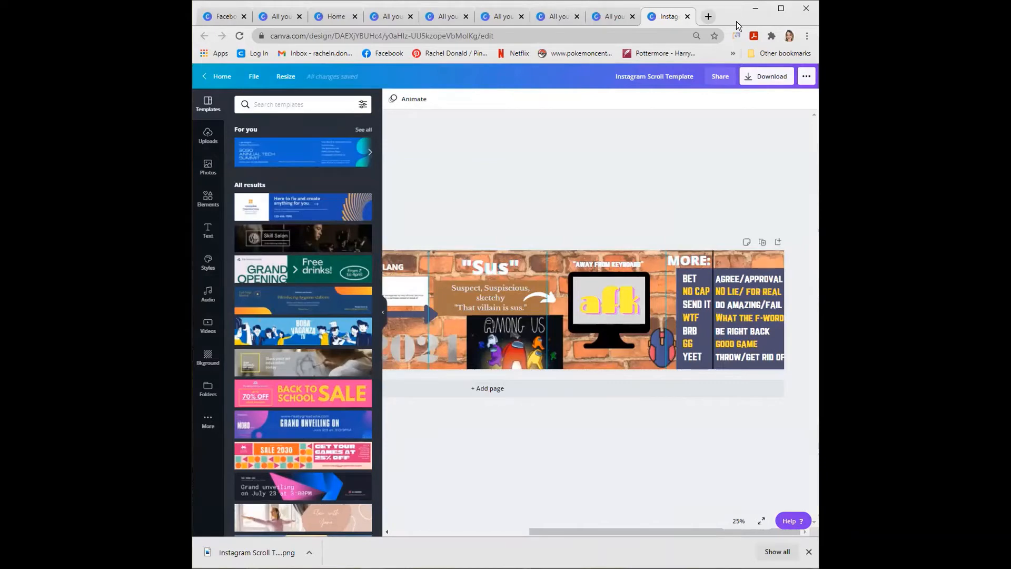
# - Open the PineTools Split Image Online page at pinetools.com/split-image in a new browser tab
pyautogui.click(707, 14)
pyautogui.write('pin')
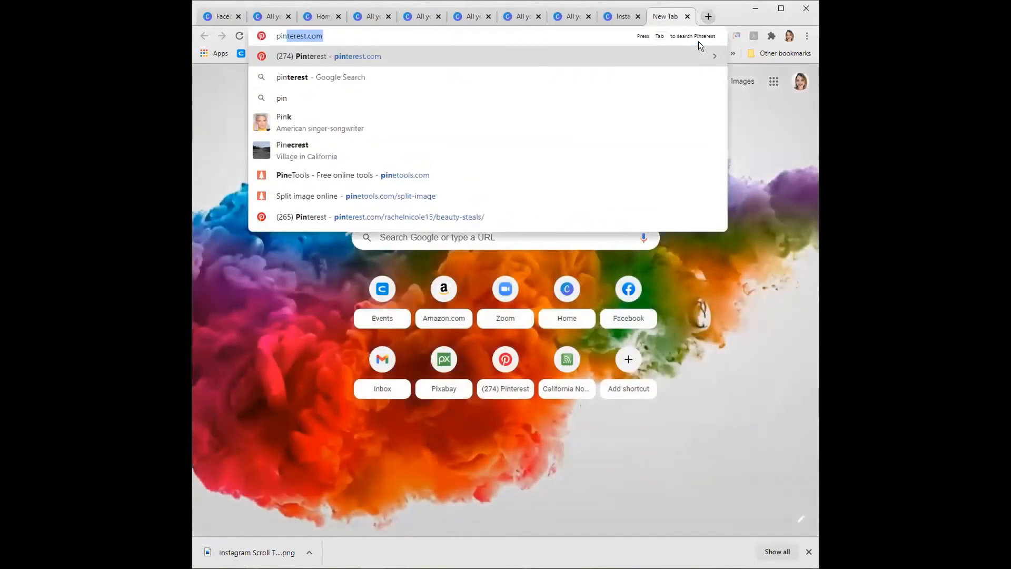
pyautogui.write('te')
pyautogui.press('BackSpace')
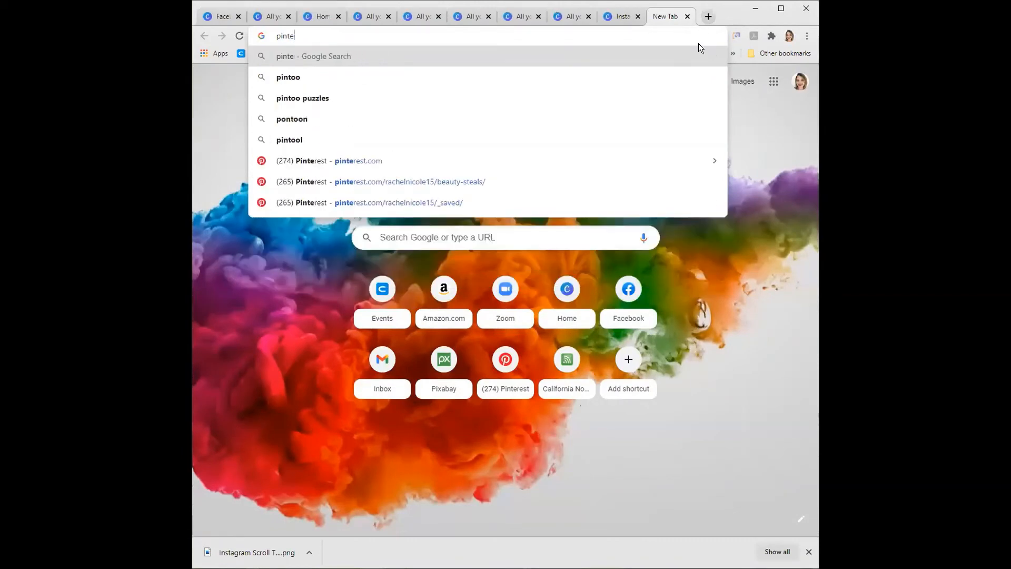
pyautogui.write('tools.com/split-imag')
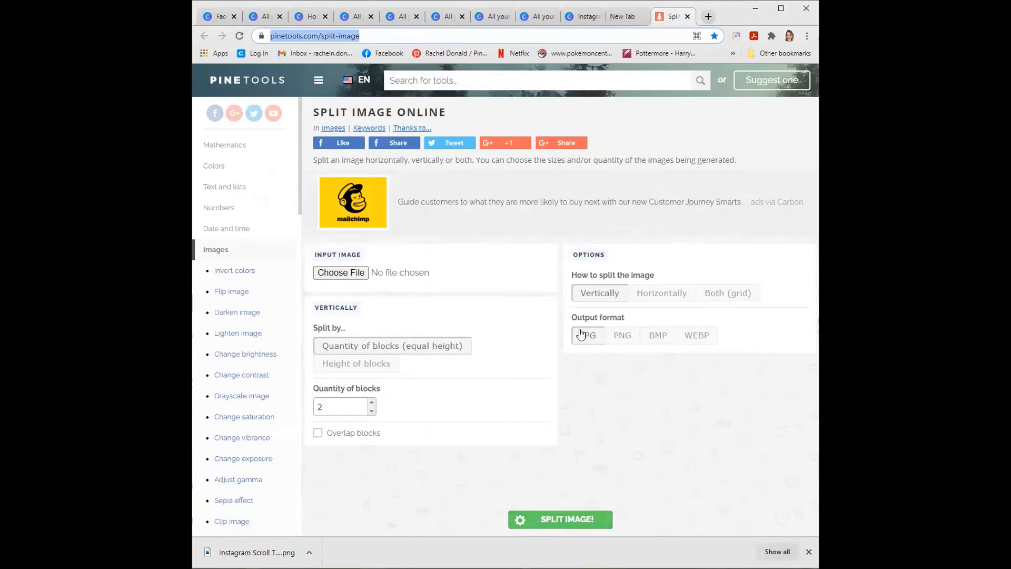
# - Load the downloaded Instagram Scroll Template (1) image from the Downloads folder as the input image
pyautogui.click(341, 272)
pyautogui.click(515, 413)
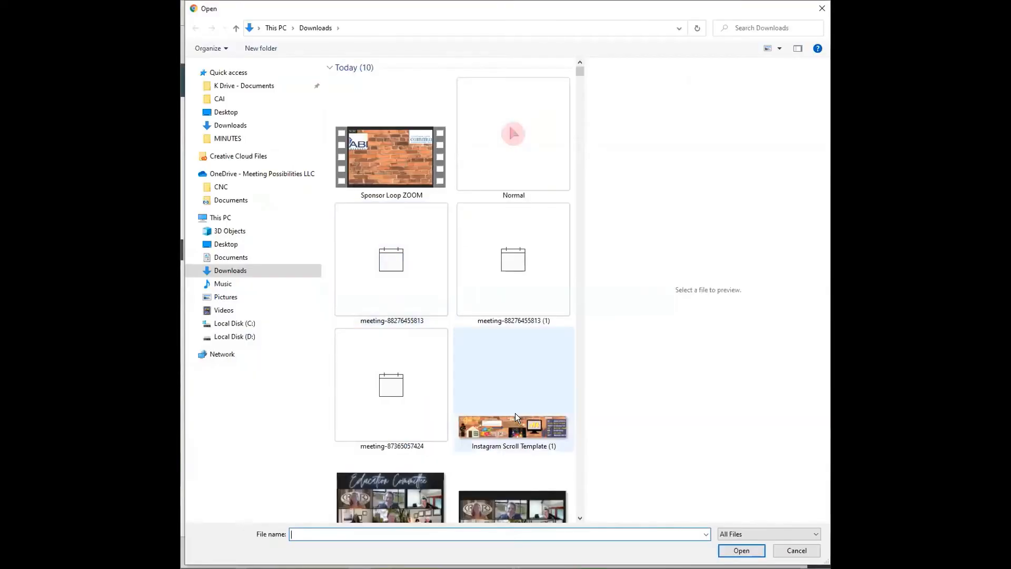
pyautogui.click(741, 550)
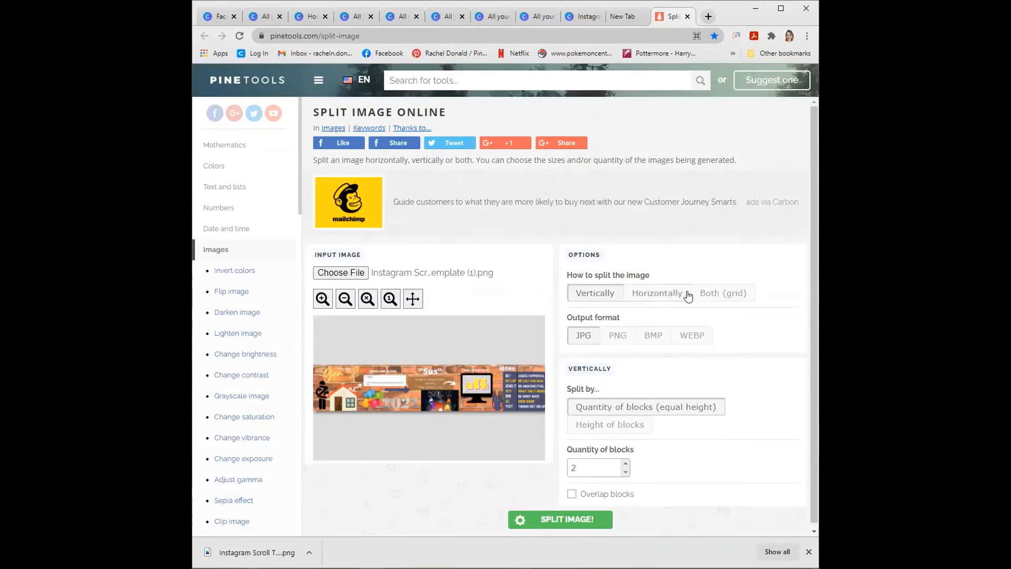
# - Split the banner image horizontally into 5 blocks of equal width in JPG format
pyautogui.click(669, 291)
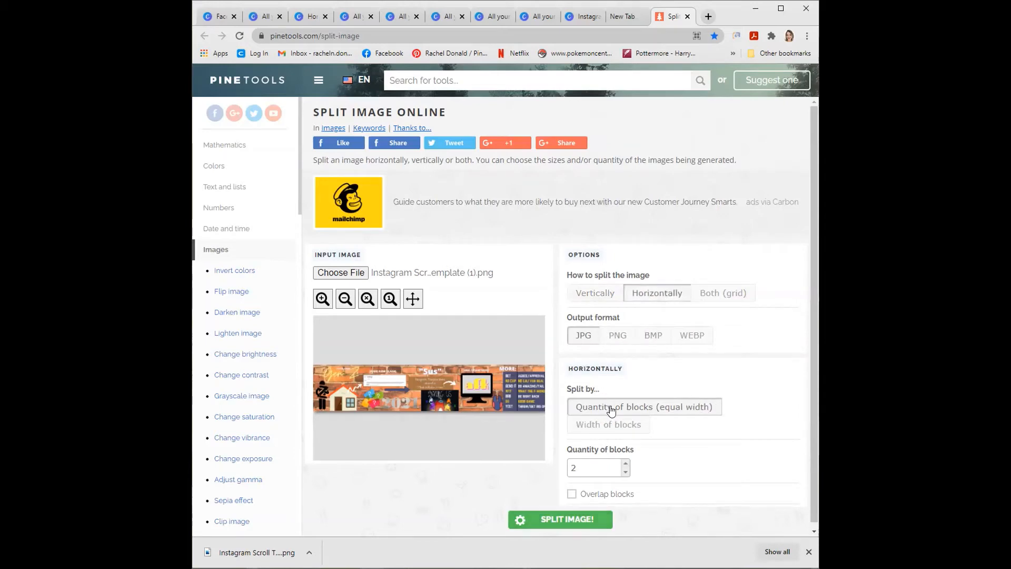
pyautogui.scroll(-1, 610, 408)
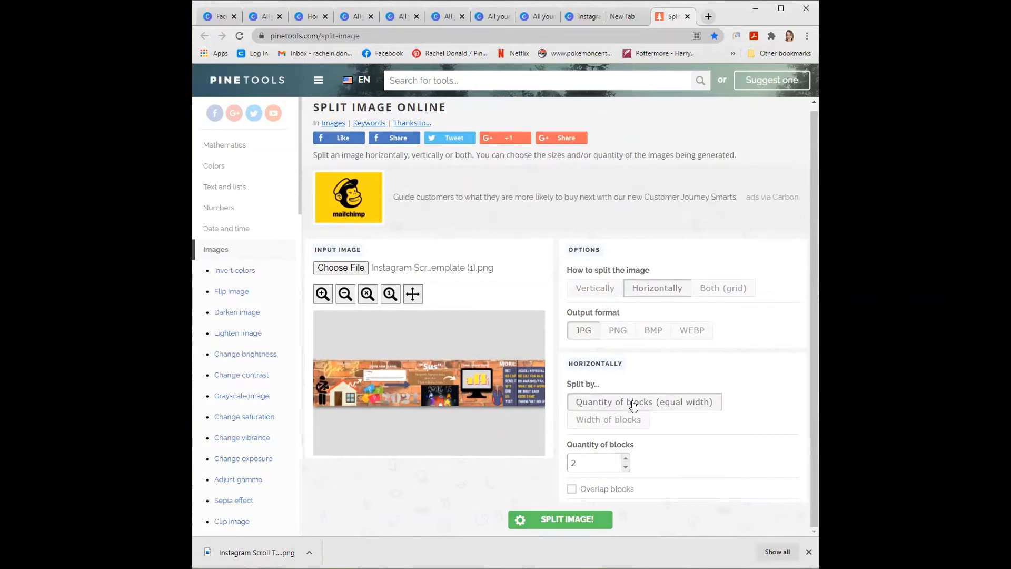
pyautogui.doubleClick(588, 462)
pyautogui.write('5')
pyautogui.click(731, 461)
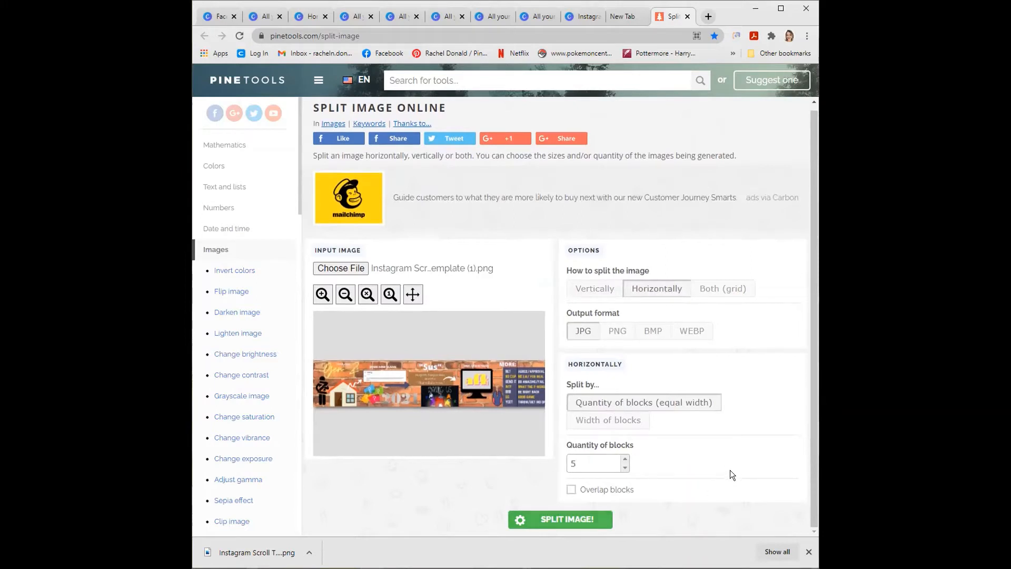
pyautogui.click(592, 522)
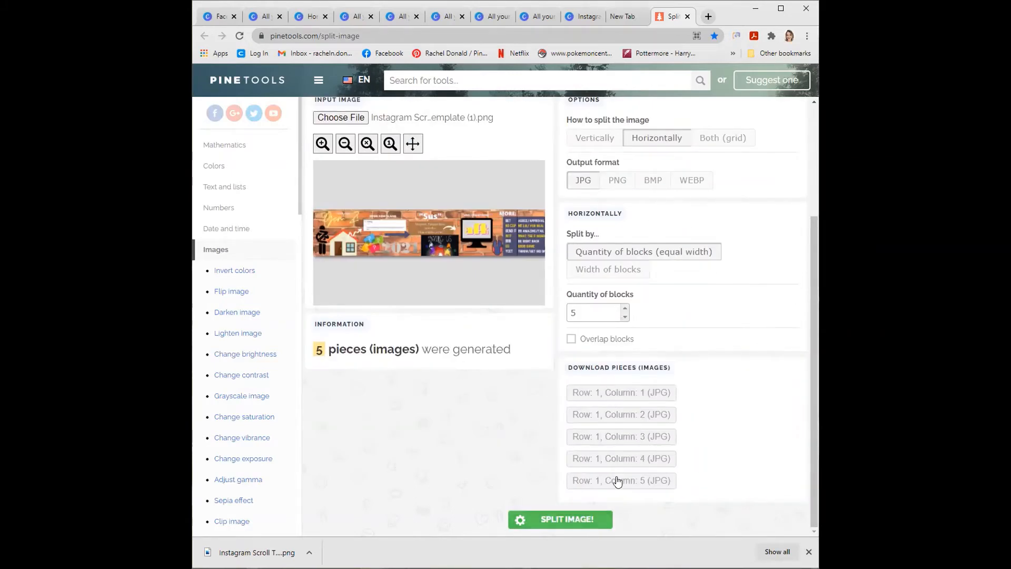
# - Download the first two JPG pieces of the banner, row 1 columns 1 and 2, and dismiss the downloads bar
pyautogui.click(620, 396)
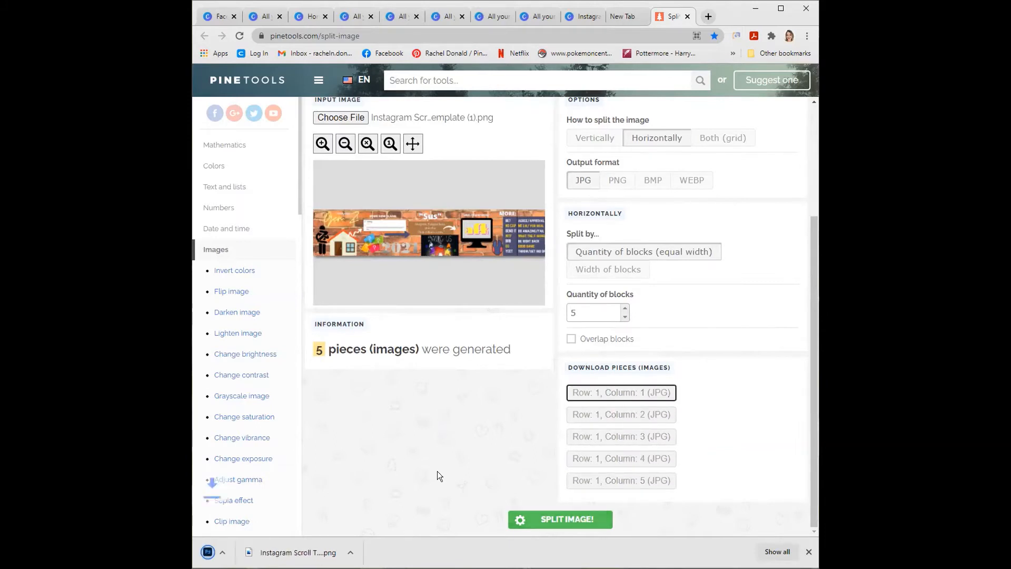
pyautogui.click(309, 552)
pyautogui.click(338, 515)
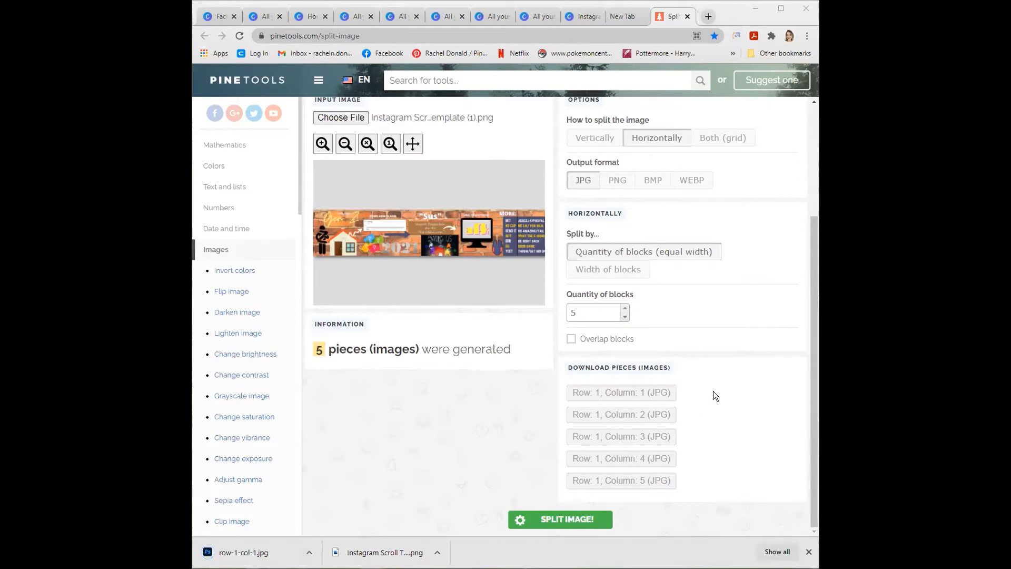
pyautogui.scroll(3, 713, 391)
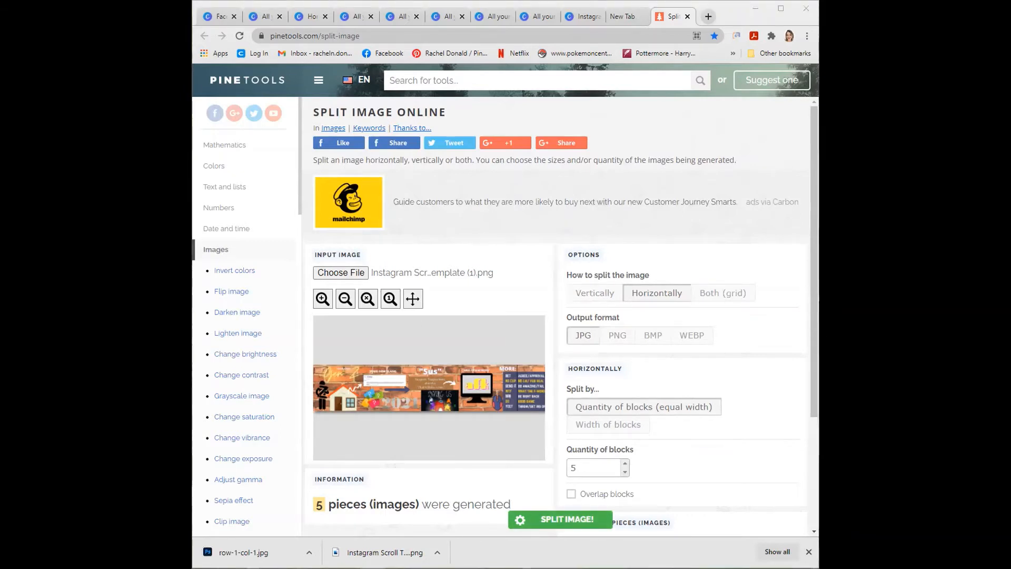
pyautogui.scroll(-2, 680, 396)
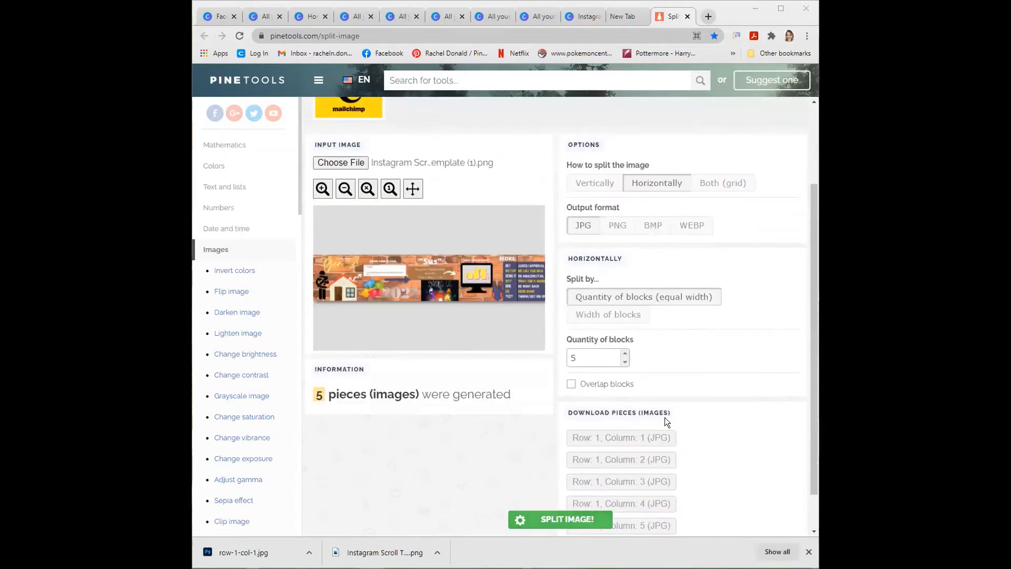
pyautogui.click(644, 460)
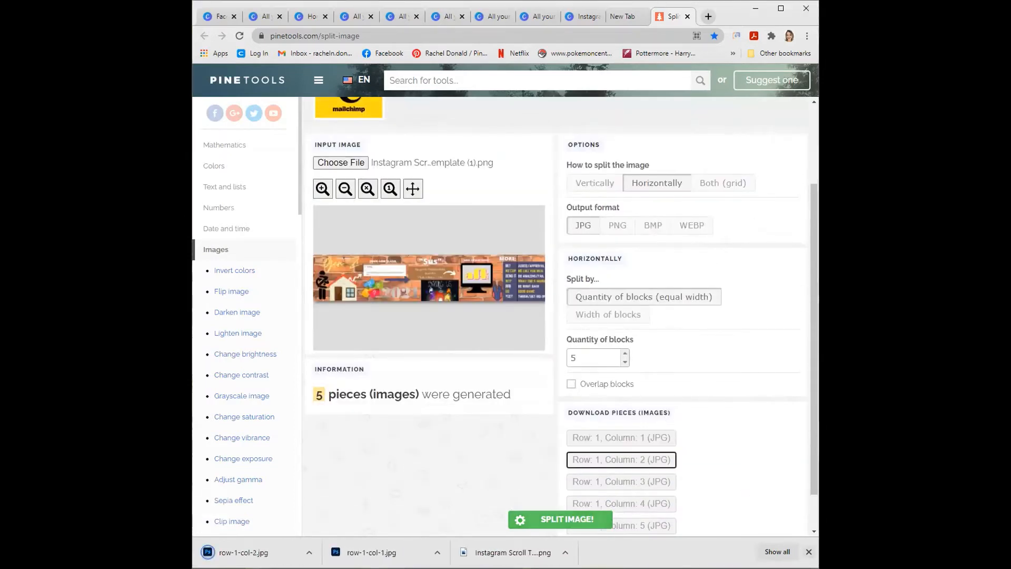
pyautogui.click(808, 551)
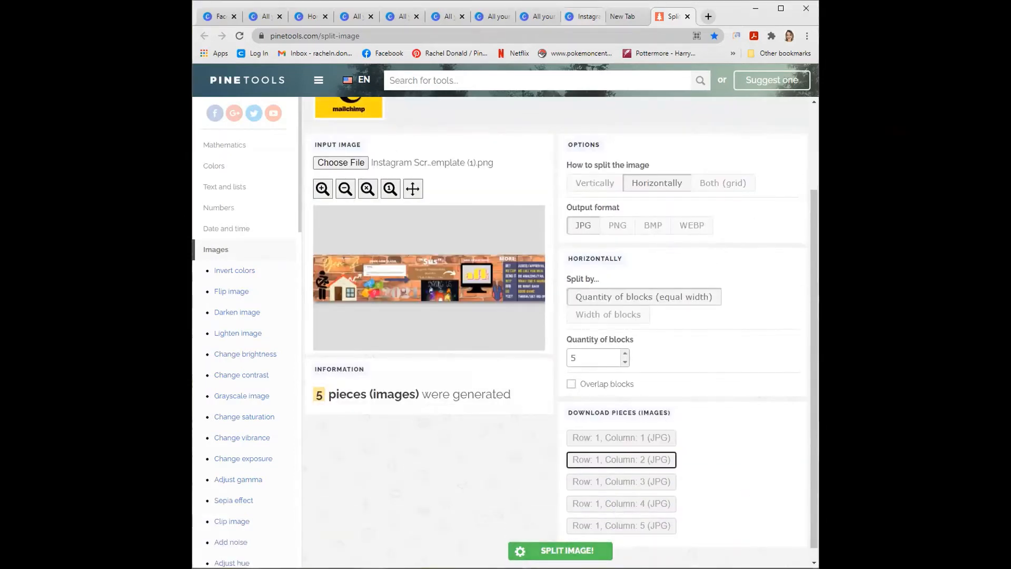
pyautogui.hotkey('alt', 'Tab')
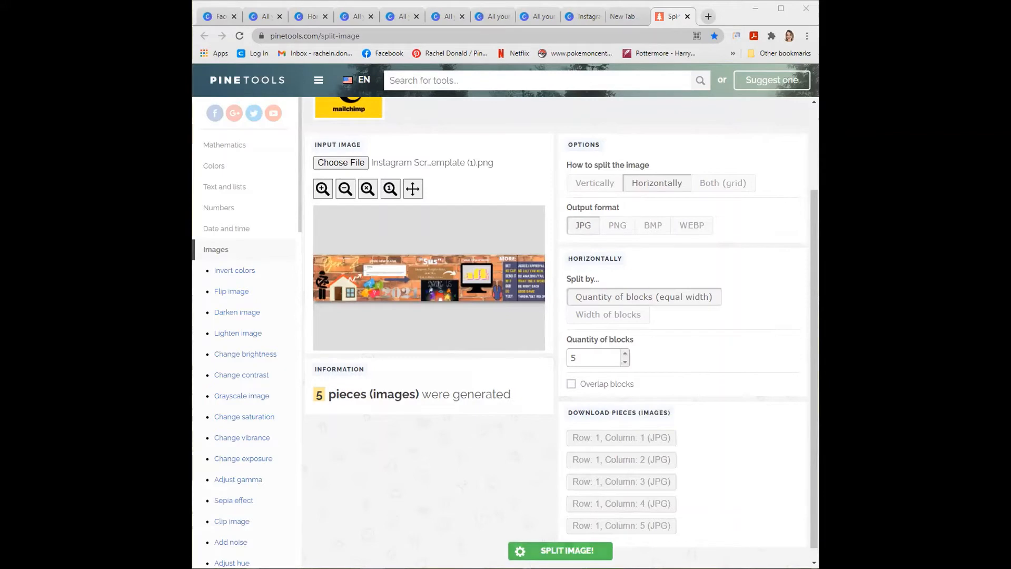
# - Switch back to Canva and create a blank Instagram Post design from the home page
pyautogui.scroll(3, 489, 148)
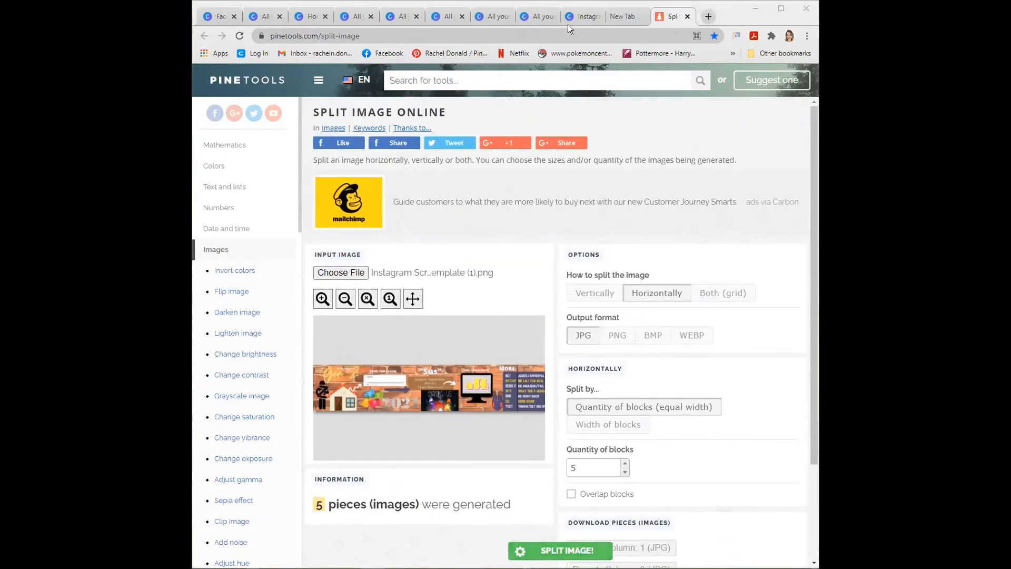
pyautogui.click(584, 16)
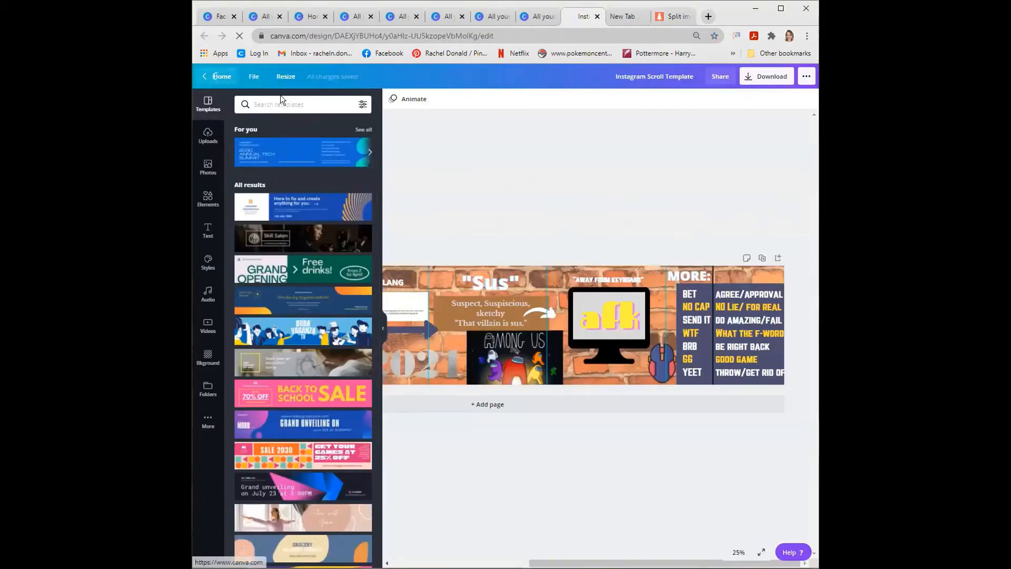
pyautogui.click(219, 75)
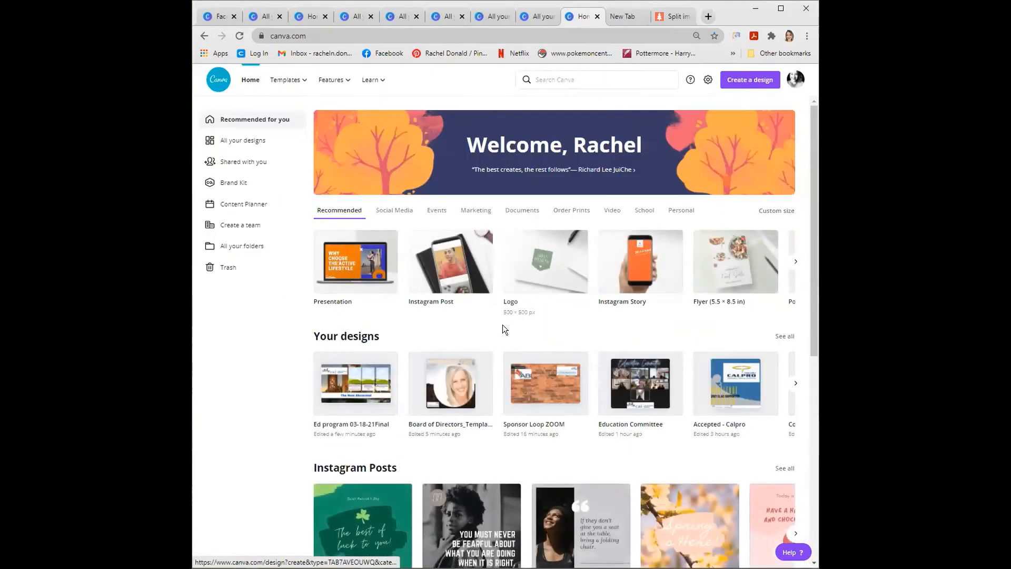
pyautogui.click(444, 304)
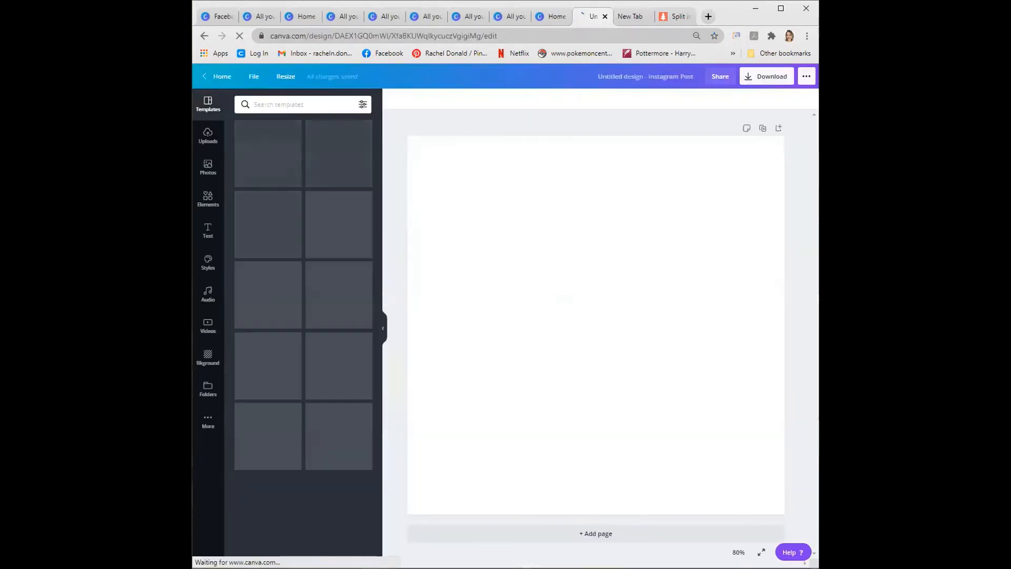
# - Paste the first banner piece, move it to the post's upper-left area and shrink it to about half the page width
pyautogui.hotkey('ctrl', 'v')
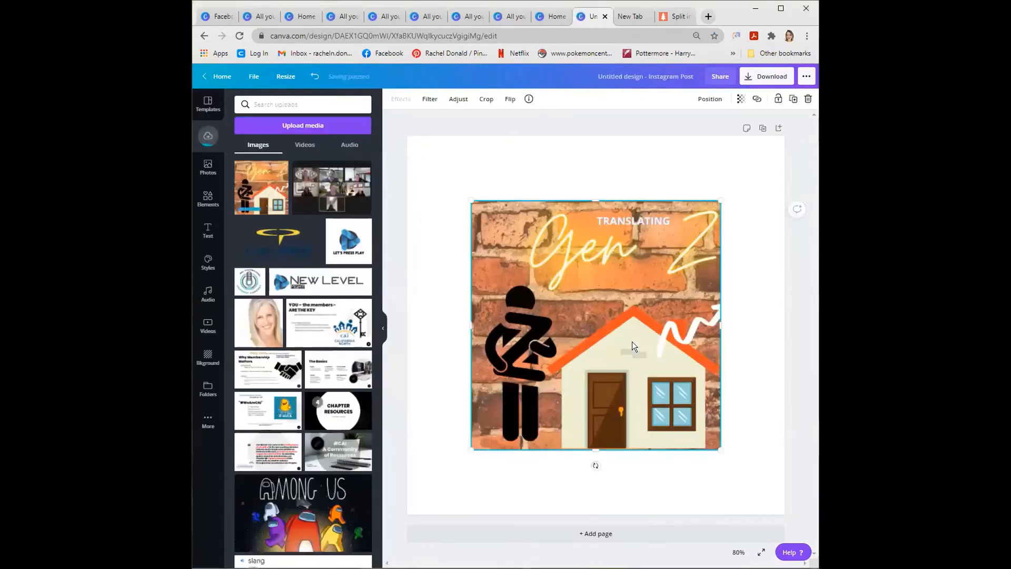
pyautogui.moveTo(622, 336); pyautogui.dragTo(562, 281)
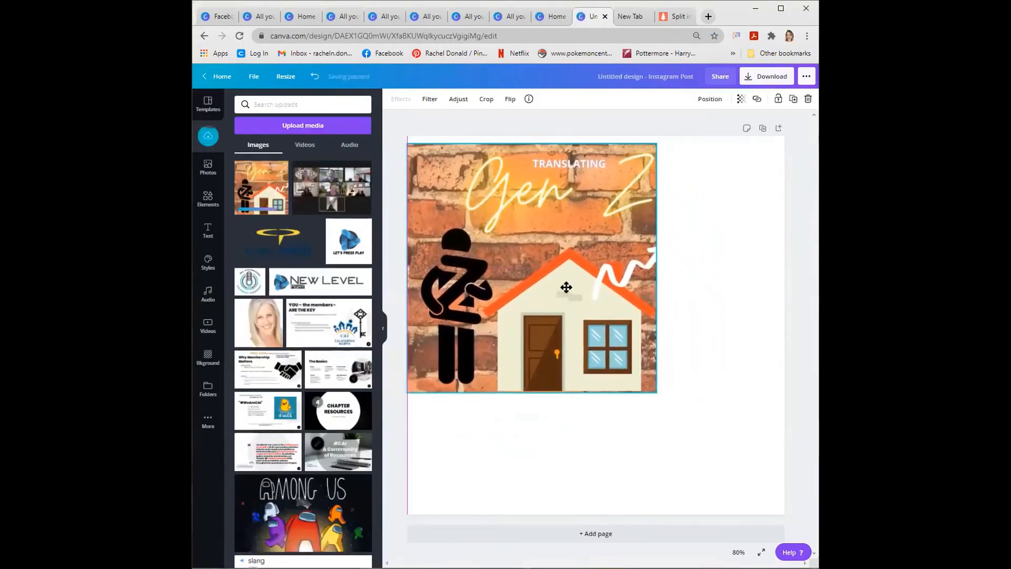
pyautogui.moveTo(656, 388); pyautogui.dragTo(605, 341)
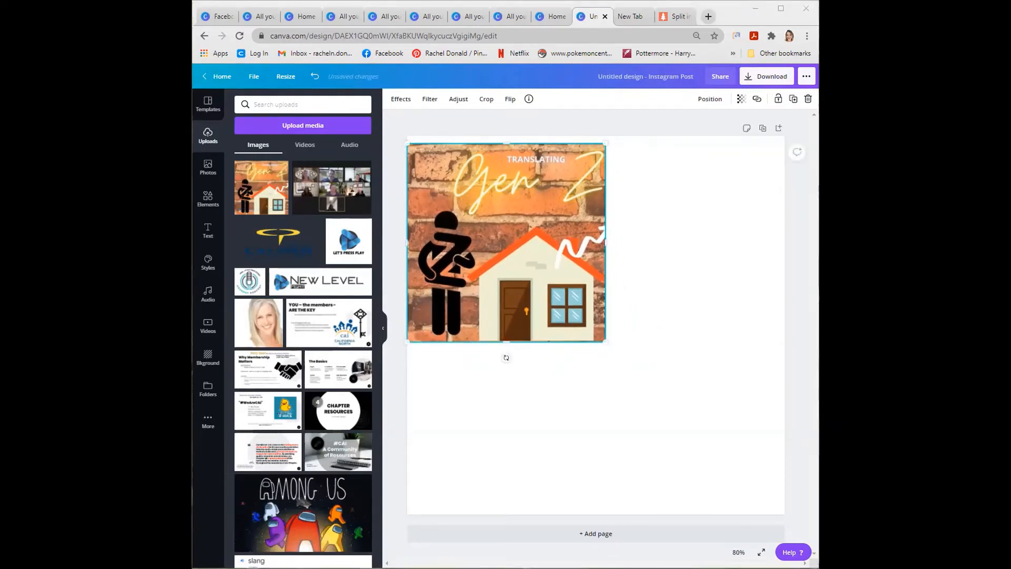
# - Paste the second banner piece, place it just right of the first and resize it to the same height
pyautogui.hotkey('ctrl', 'v')
pyautogui.moveTo(653, 294); pyautogui.dragTo(607, 282)
pyautogui.moveTo(711, 447); pyautogui.dragTo(722, 268)
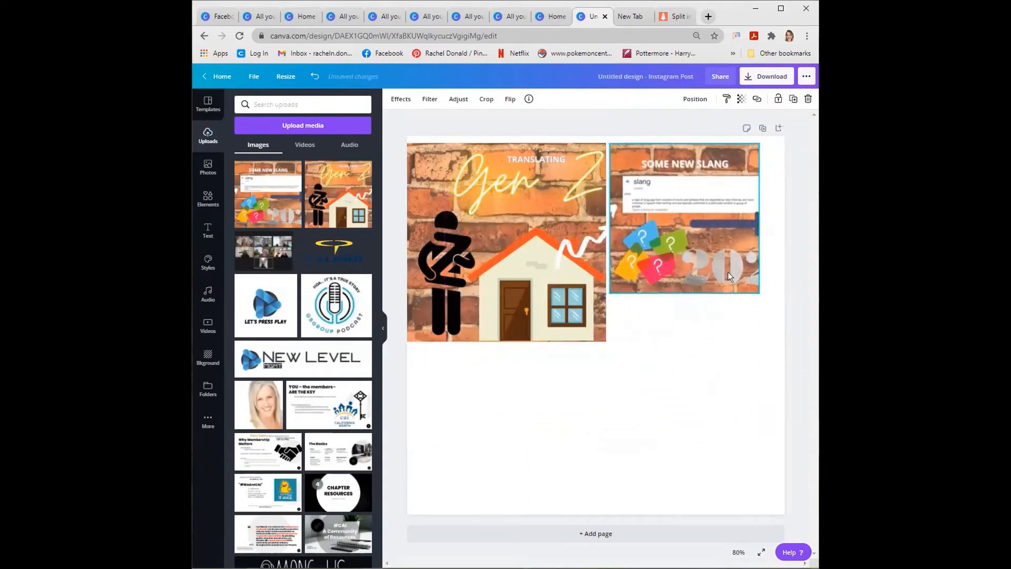
pyautogui.moveTo(761, 295); pyautogui.dragTo(796, 364)
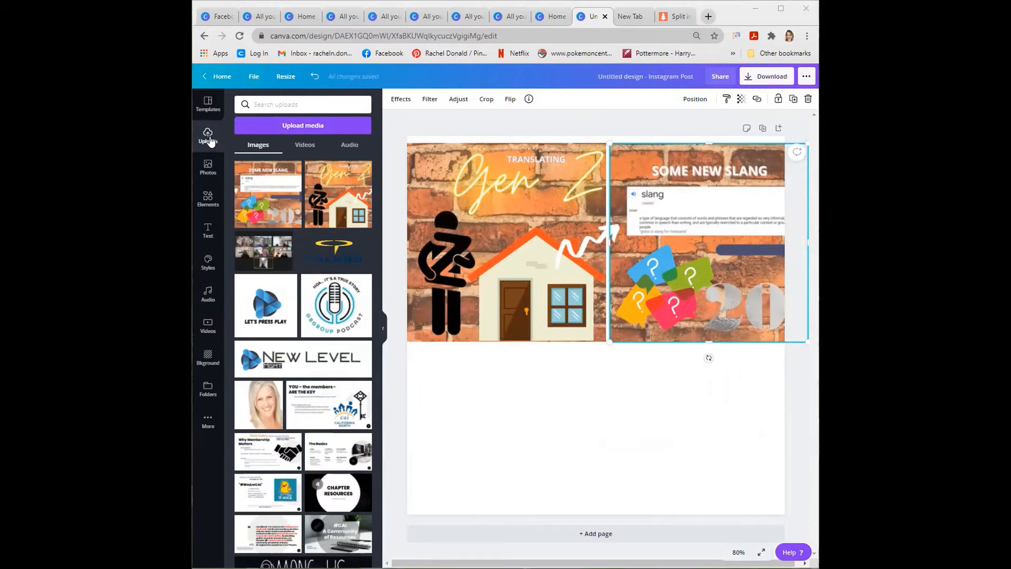
# - Reopen the untitled Instagram post from the home page, look it over and return to the home page
pyautogui.click(217, 79)
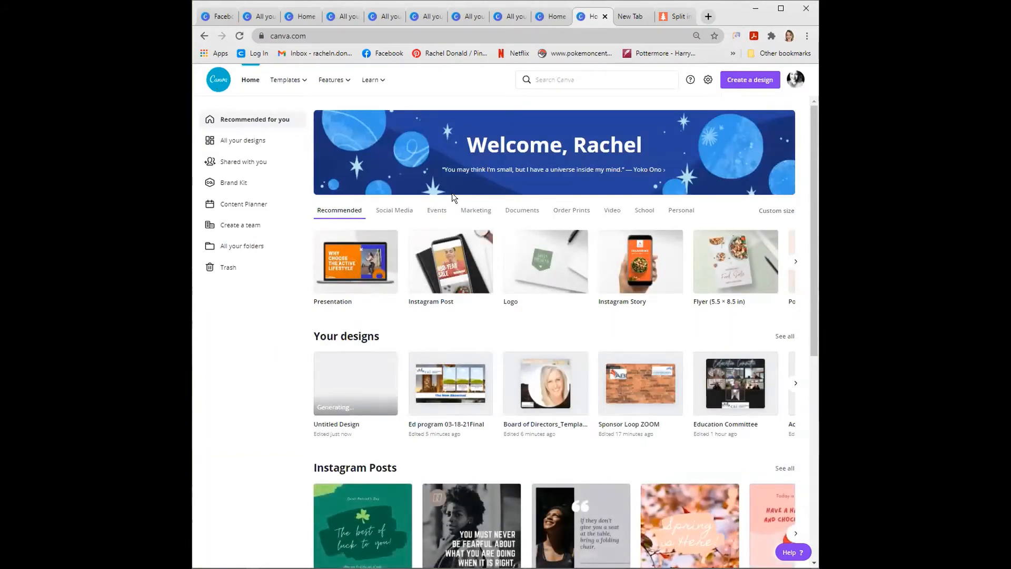
pyautogui.click(350, 392)
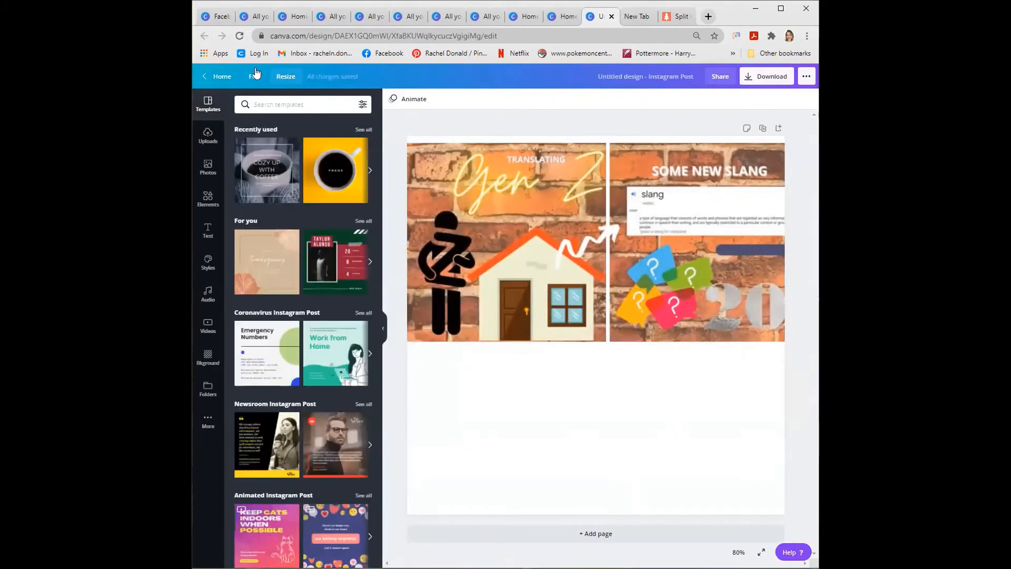
pyautogui.click(256, 72)
pyautogui.click(216, 76)
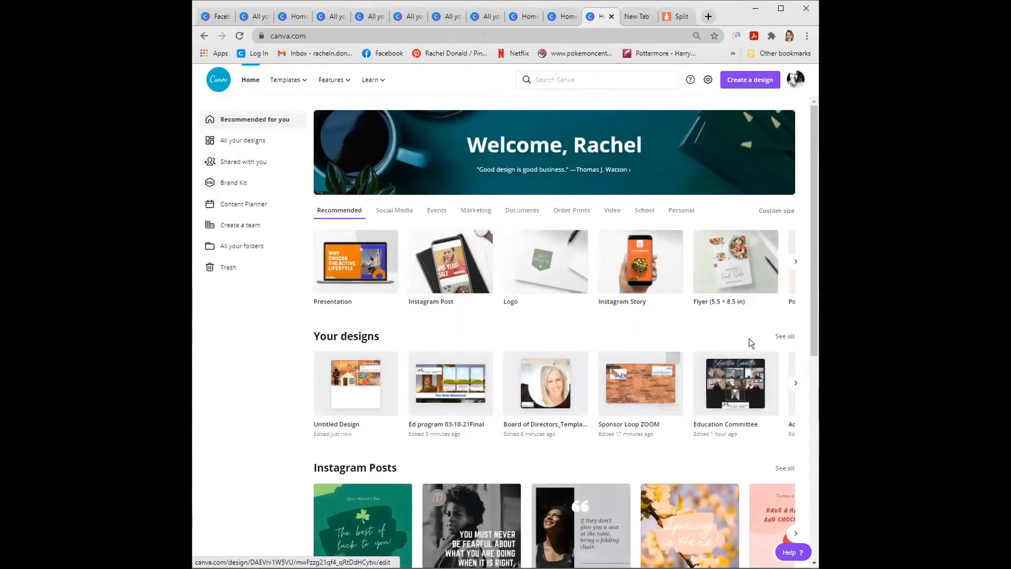
# - Open the Instagram Scroll Template from the full list of designs and show its guides
pyautogui.click(778, 339)
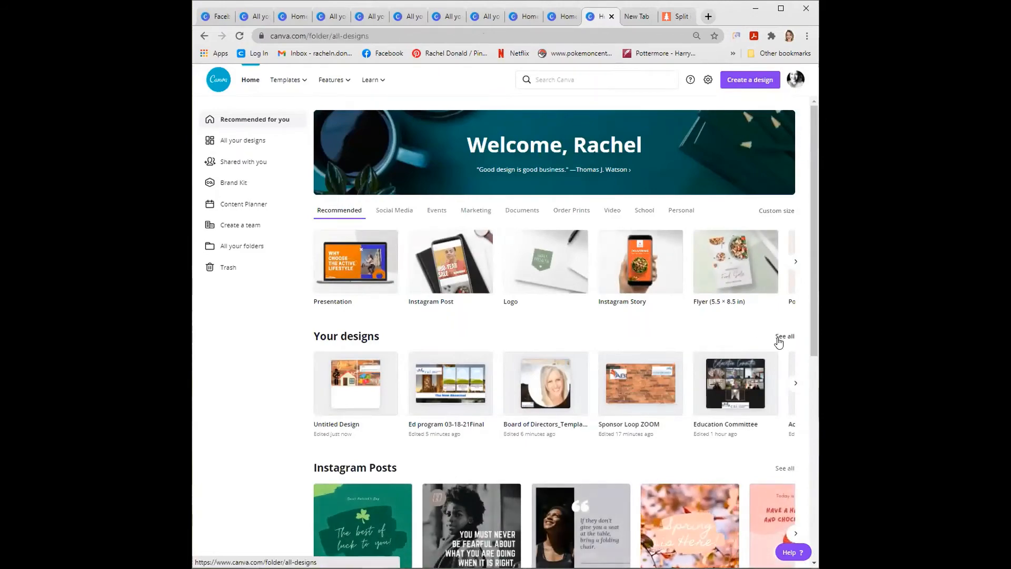
pyautogui.scroll(-6, 778, 341)
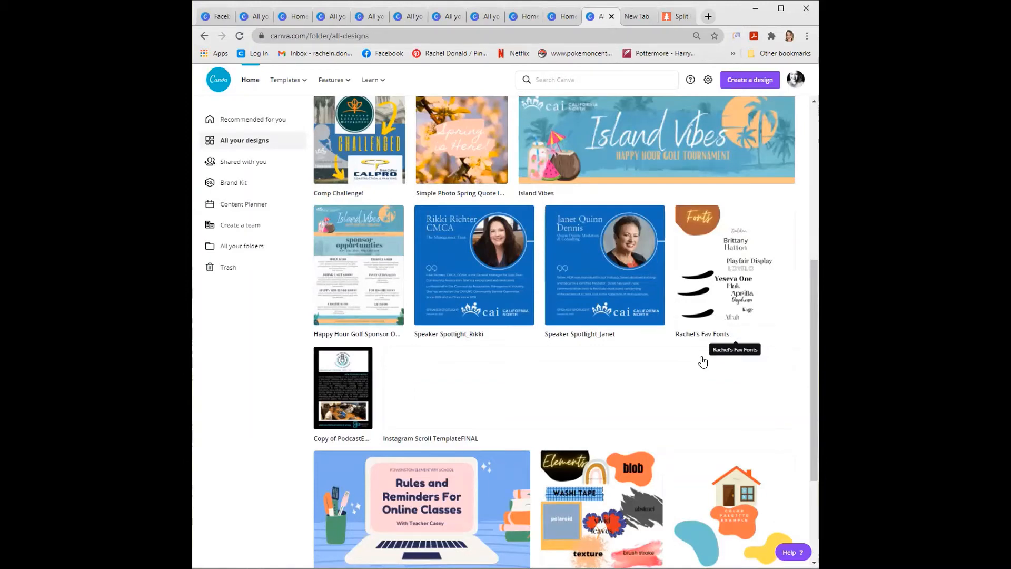
pyautogui.scroll(-5, 702, 361)
pyautogui.click(615, 437)
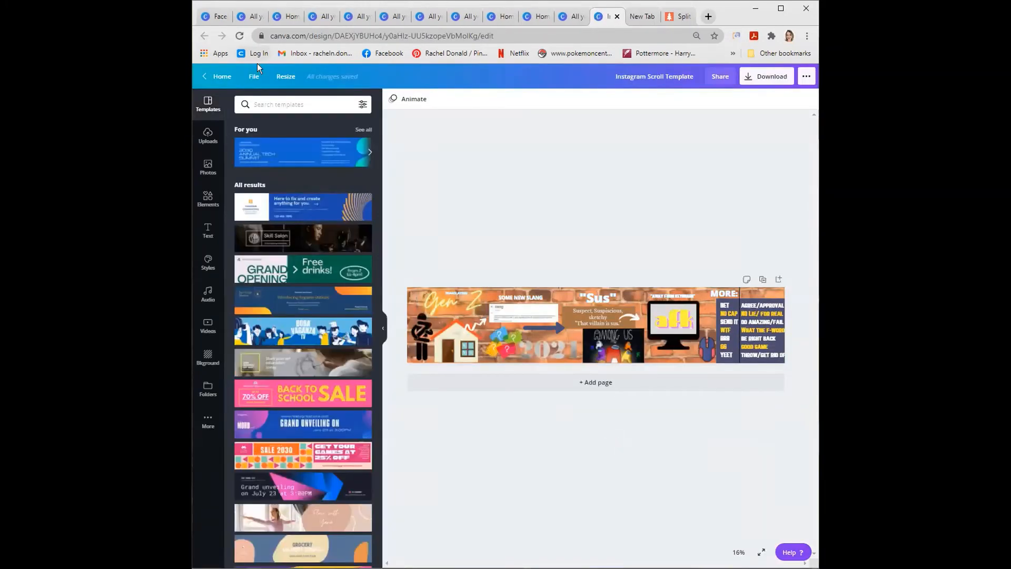
pyautogui.click(257, 76)
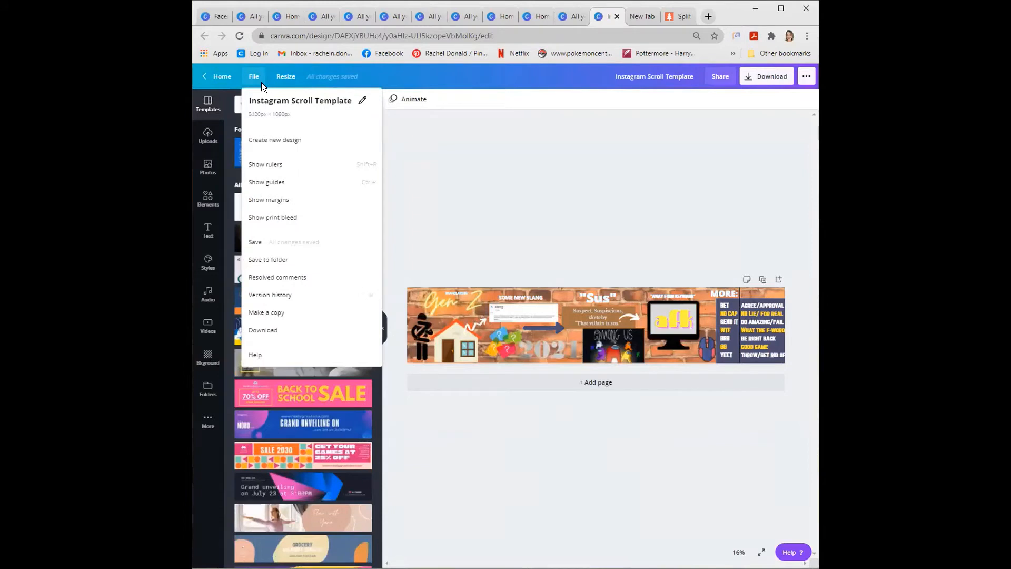
pyautogui.click(284, 183)
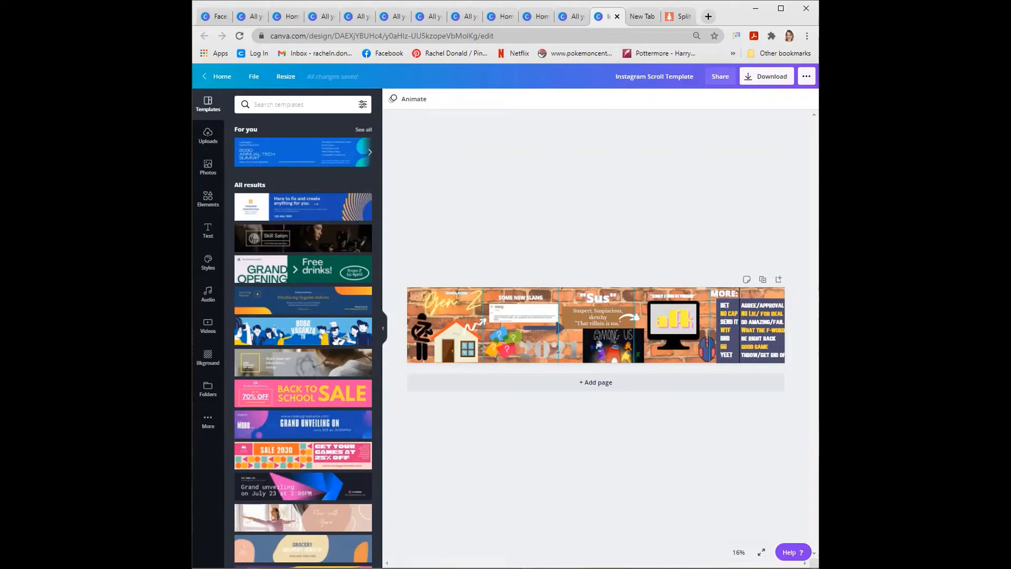
# - Move the black vertical line from the slang list onto the guide between the banner's fourth and fifth panels
pyautogui.click(739, 551)
pyautogui.click(729, 413)
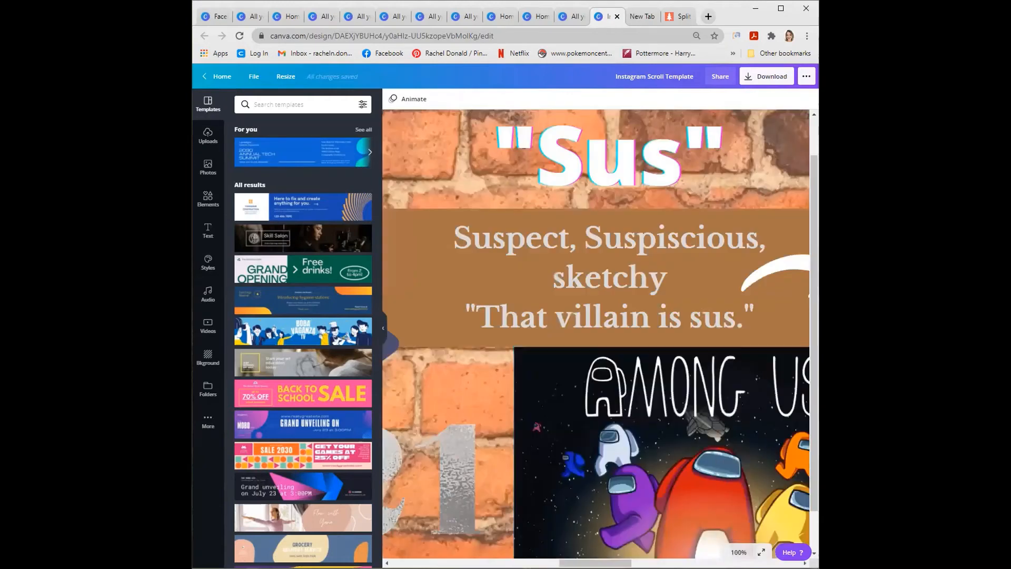
pyautogui.click(738, 552)
pyautogui.click(730, 461)
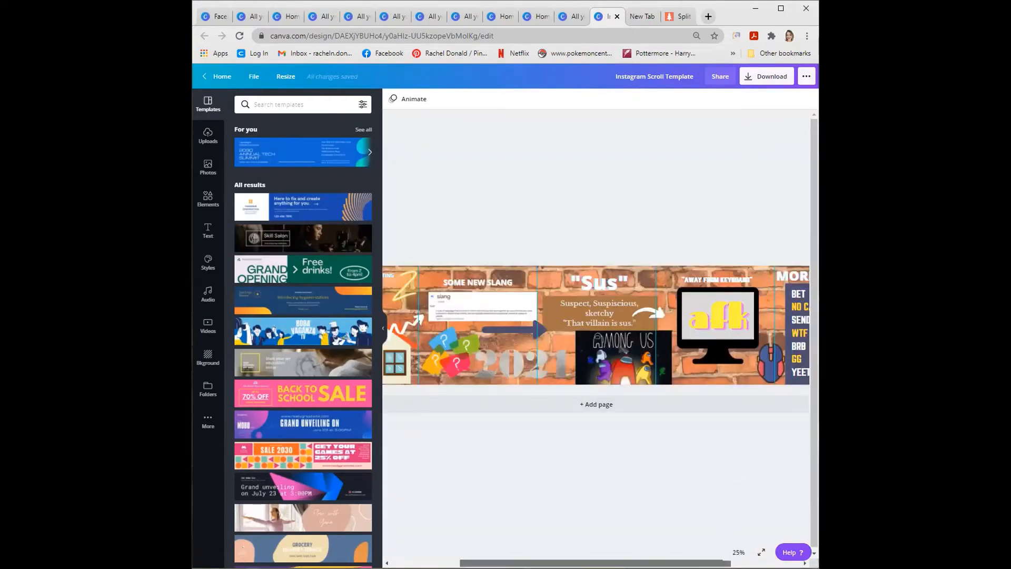
pyautogui.hscroll(3, 751, 398)
pyautogui.click(749, 301)
pyautogui.moveTo(748, 301); pyautogui.dragTo(700, 296)
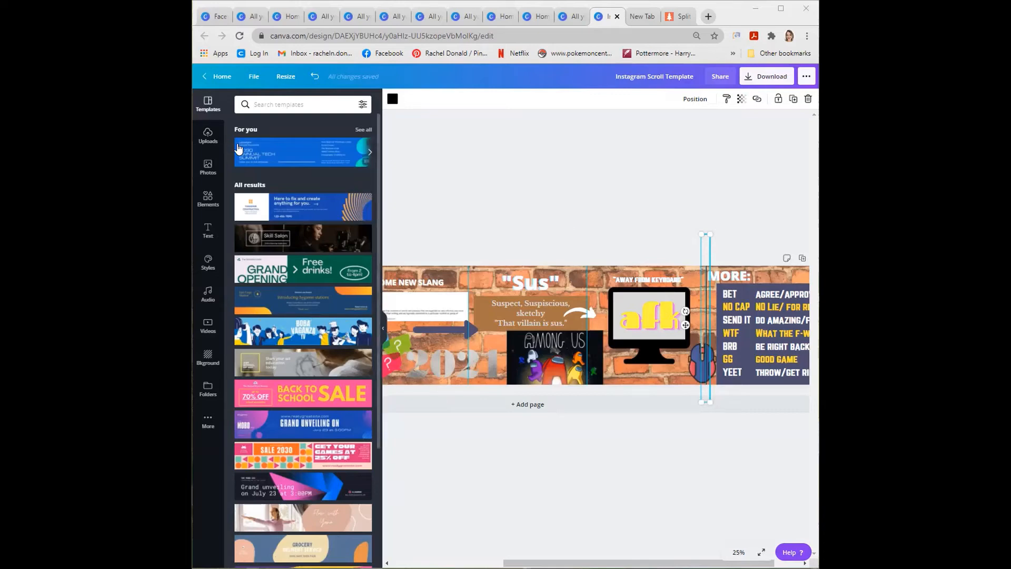
# - Return to the home page and open the untitled Instagram post with the circular portrait from all designs
pyautogui.click(216, 76)
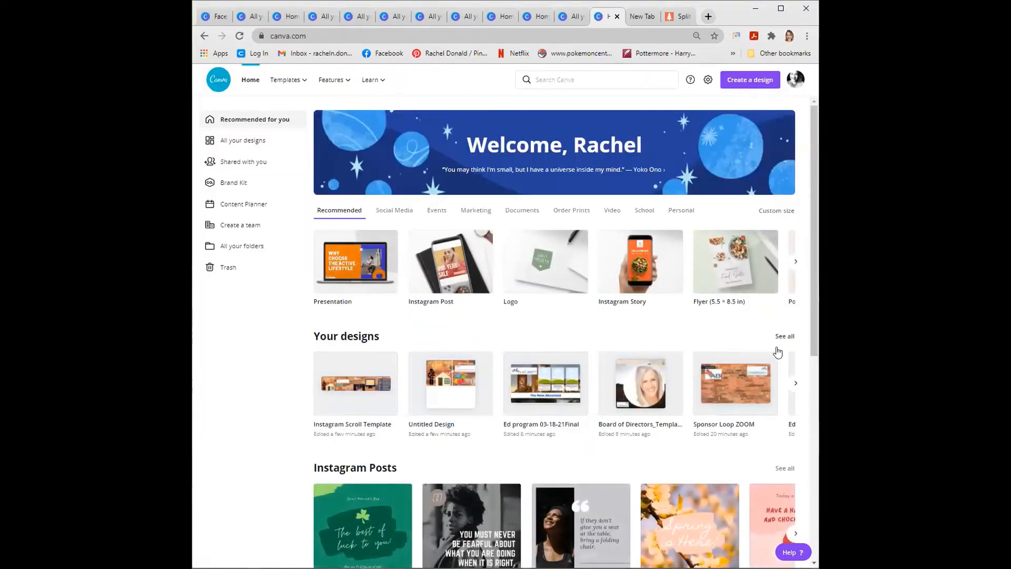
pyautogui.click(777, 340)
pyautogui.scroll(-15, 717, 363)
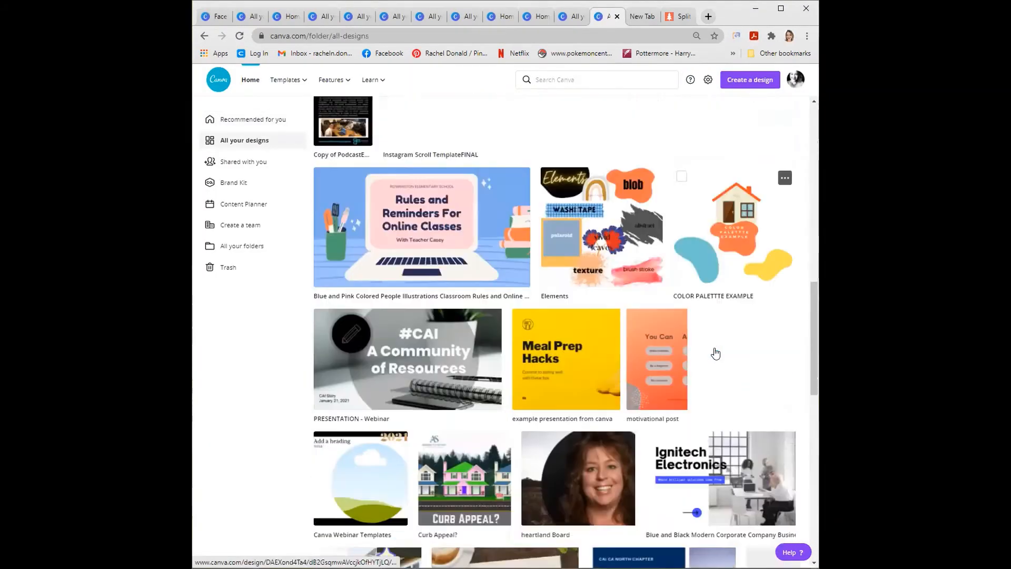
pyautogui.scroll(-11, 714, 352)
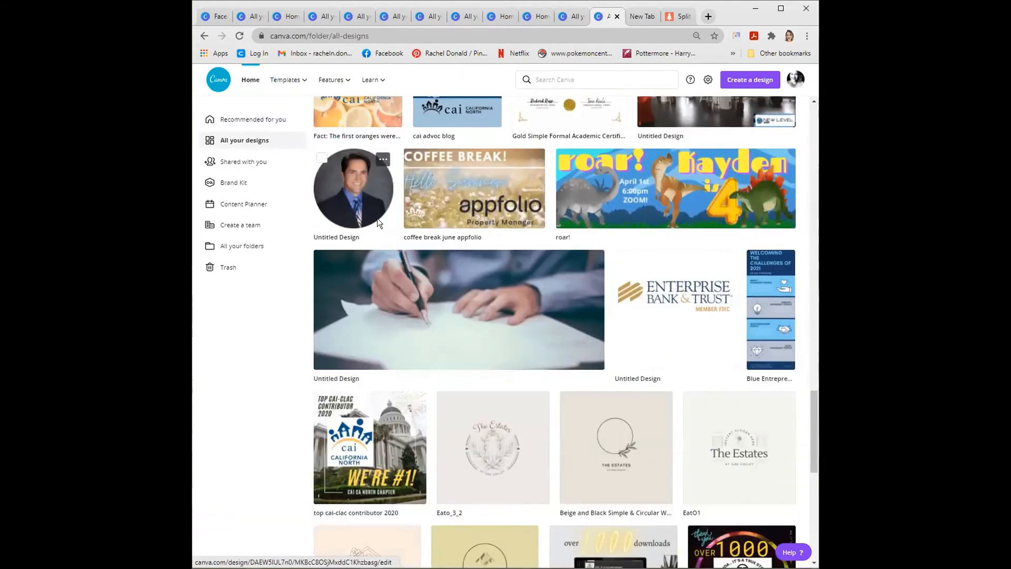
pyautogui.click(444, 266)
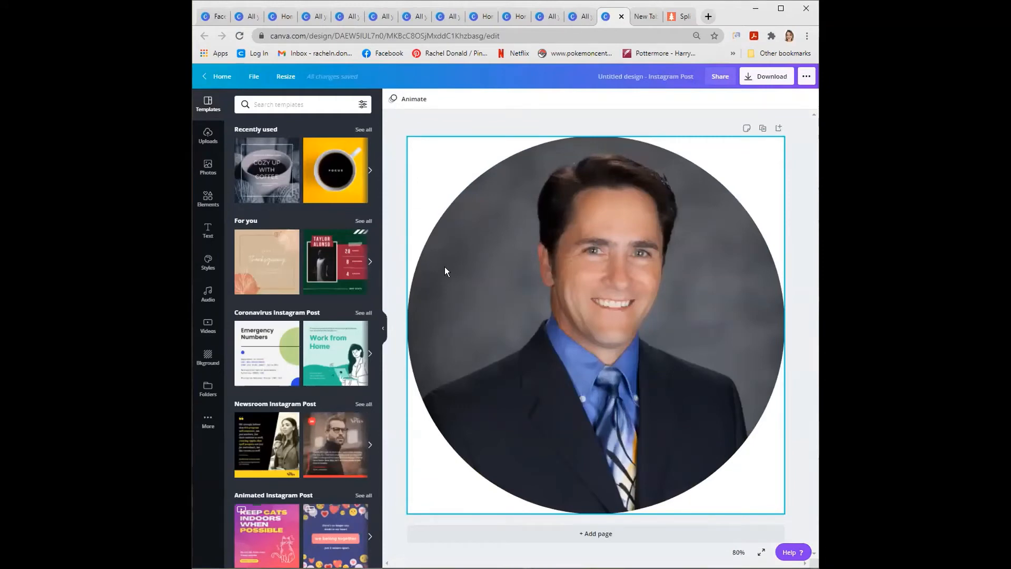
# - Delete the portrait photo from its circular frame and undo the deletion
pyautogui.click(447, 187)
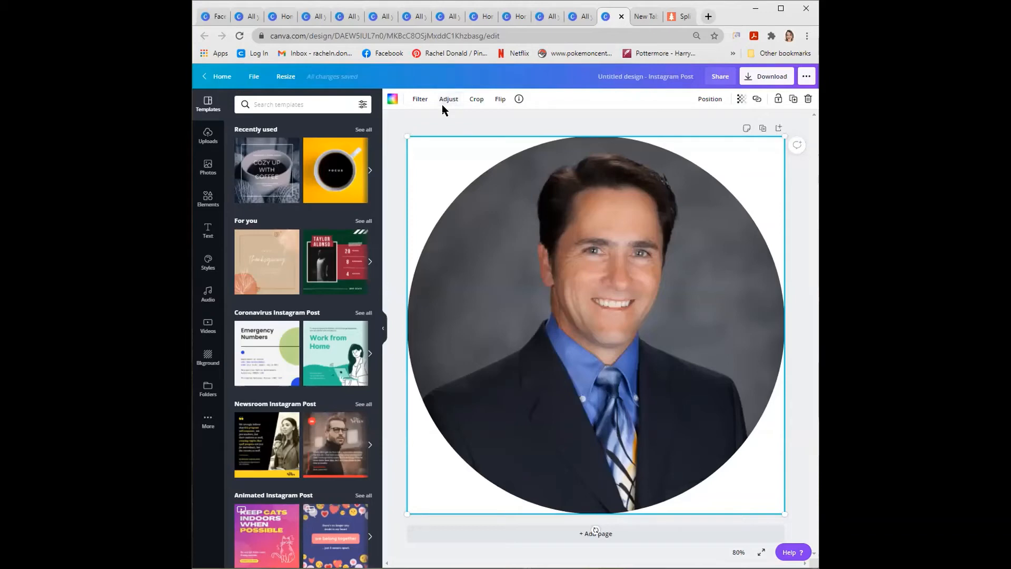
pyautogui.click(445, 101)
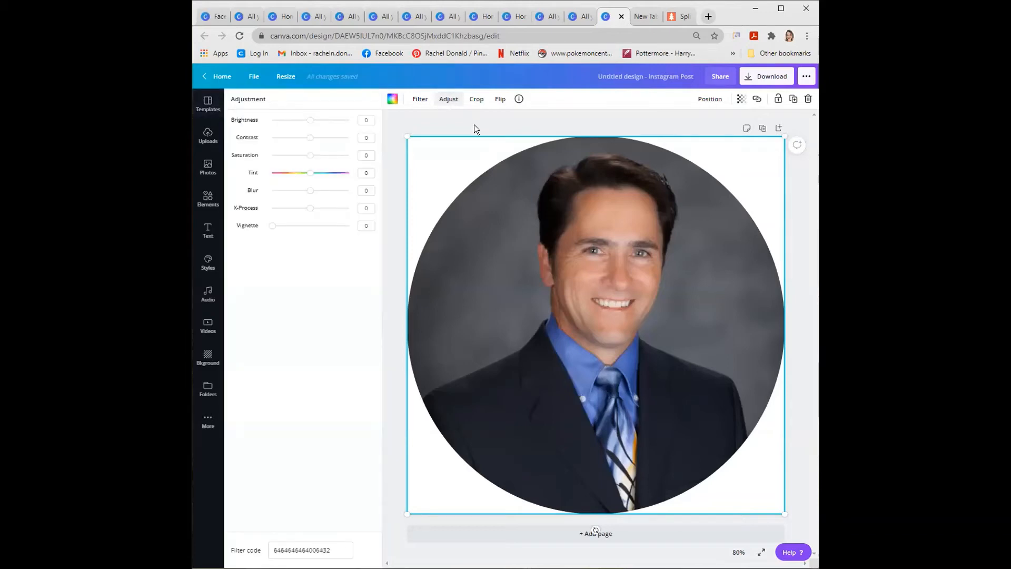
pyautogui.click(470, 158)
pyautogui.press('Delete')
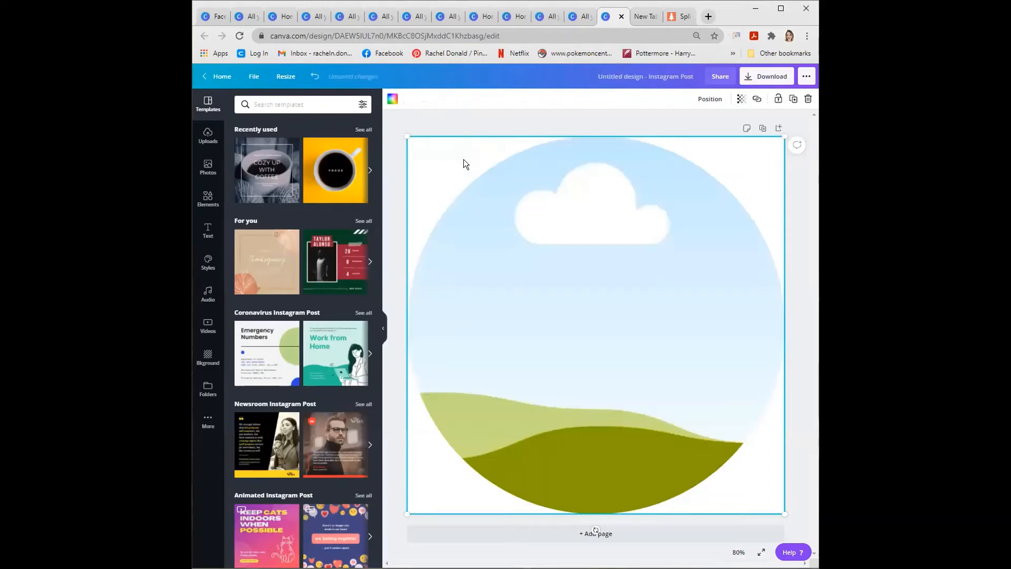
pyautogui.hotkey('ctrl', 'z')
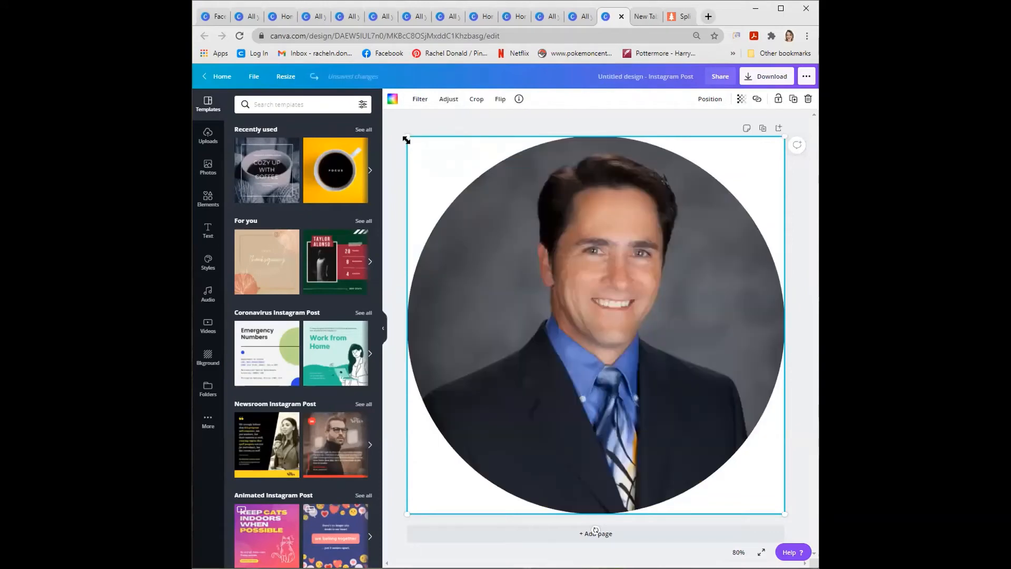
# - Shrink the circular portrait slightly from its upper-left corner and deselect it
pyautogui.moveTo(408, 137); pyautogui.dragTo(421, 153)
pyautogui.click(410, 140)
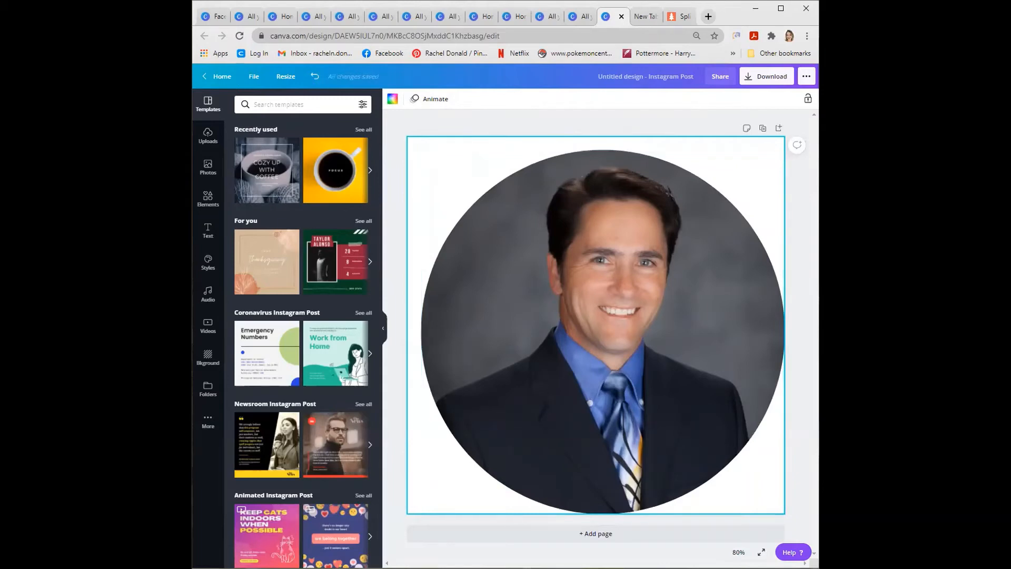
# - Search Google for russo insurance agency in a new browser tab and open the agency website's About page
pyautogui.click(708, 16)
pyautogui.write('russo')
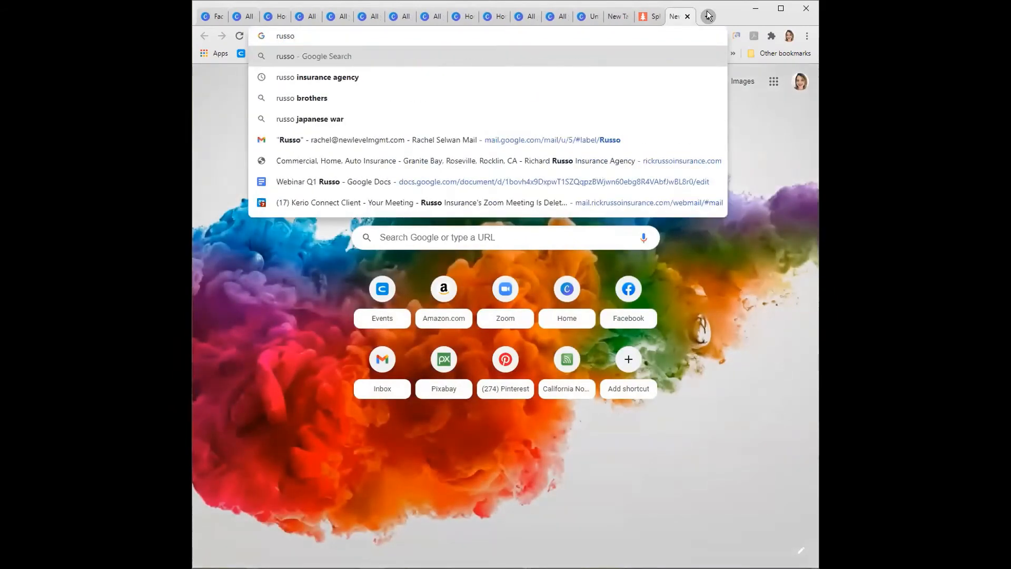
pyautogui.press('Down')
pyautogui.press('Return')
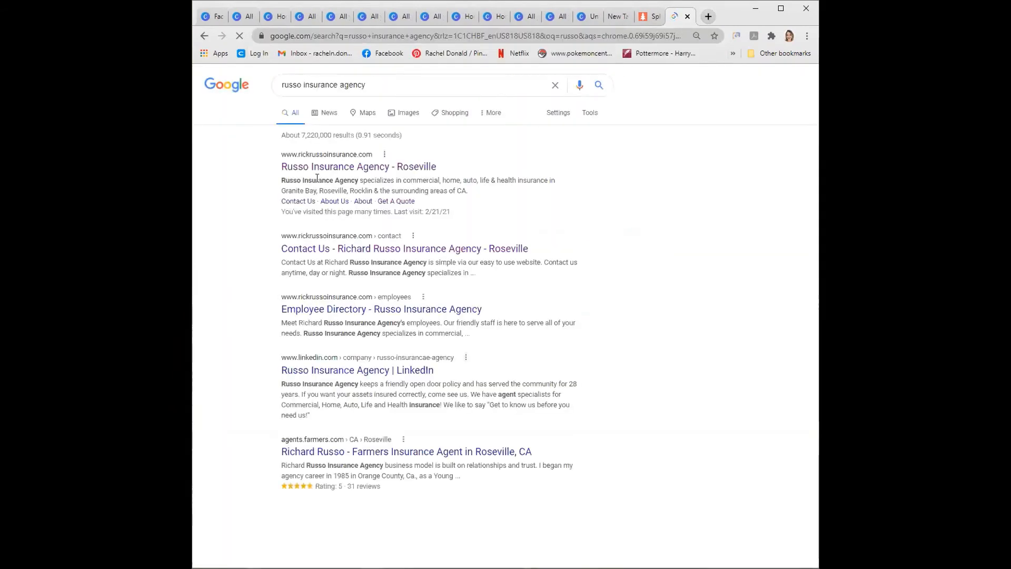
pyautogui.click(326, 168)
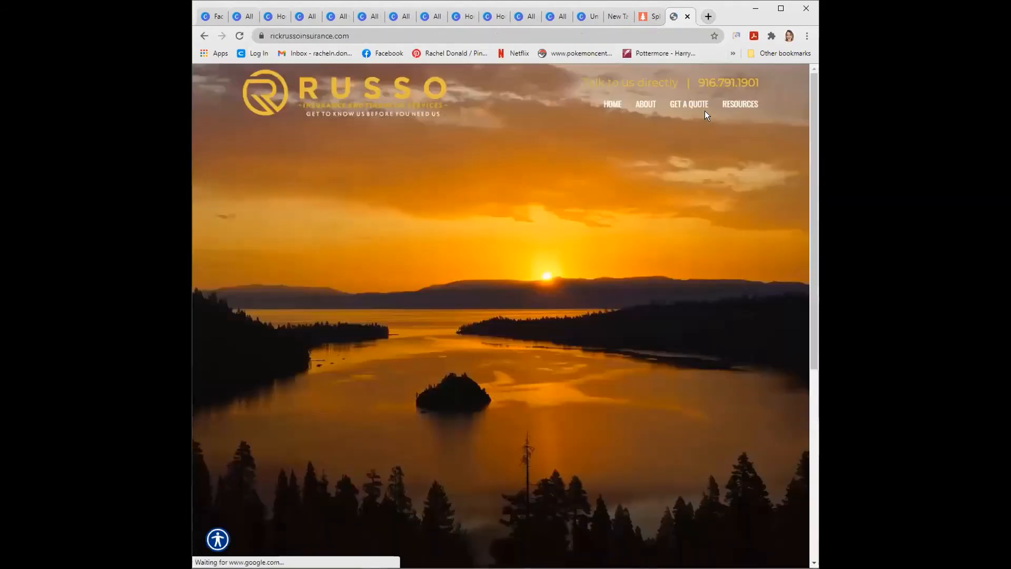
pyautogui.moveTo(688, 106)
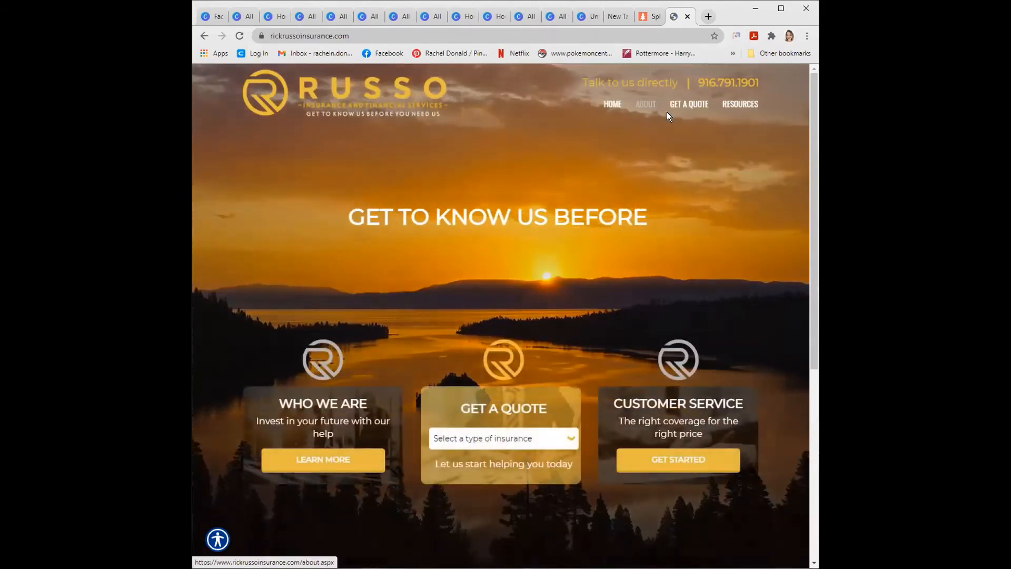
pyautogui.click(645, 104)
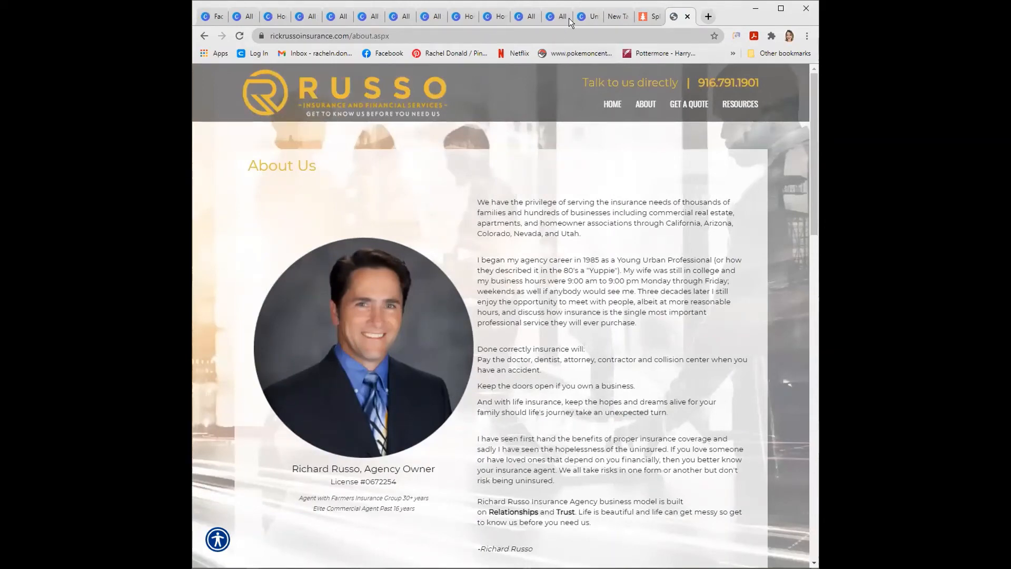
# - Compare the circular portrait design in Canva with the round staff photos on the agency's About page
pyautogui.click(582, 17)
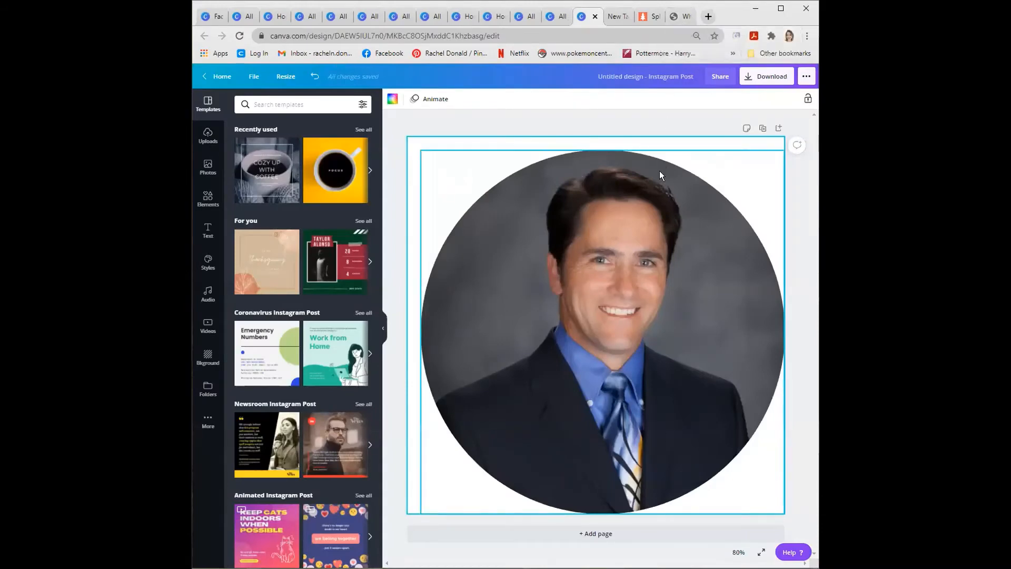
pyautogui.click(673, 17)
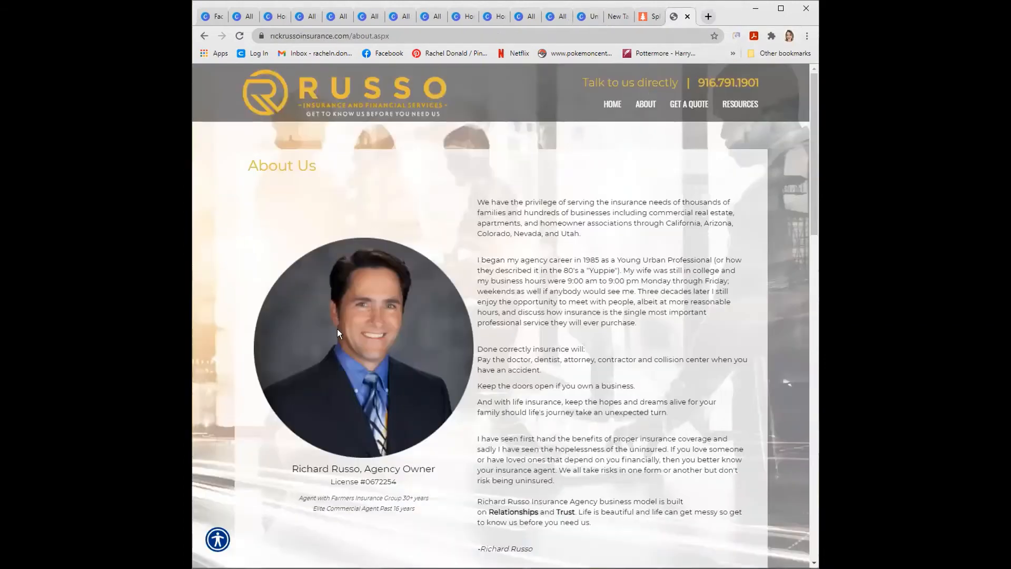
pyautogui.scroll(-7, 385, 390)
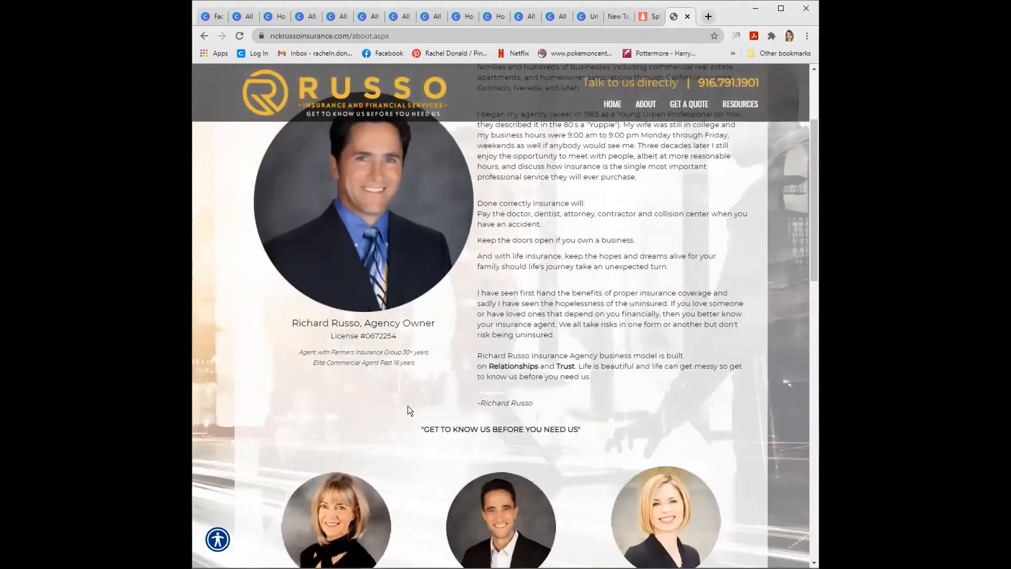
pyautogui.scroll(-3, 520, 373)
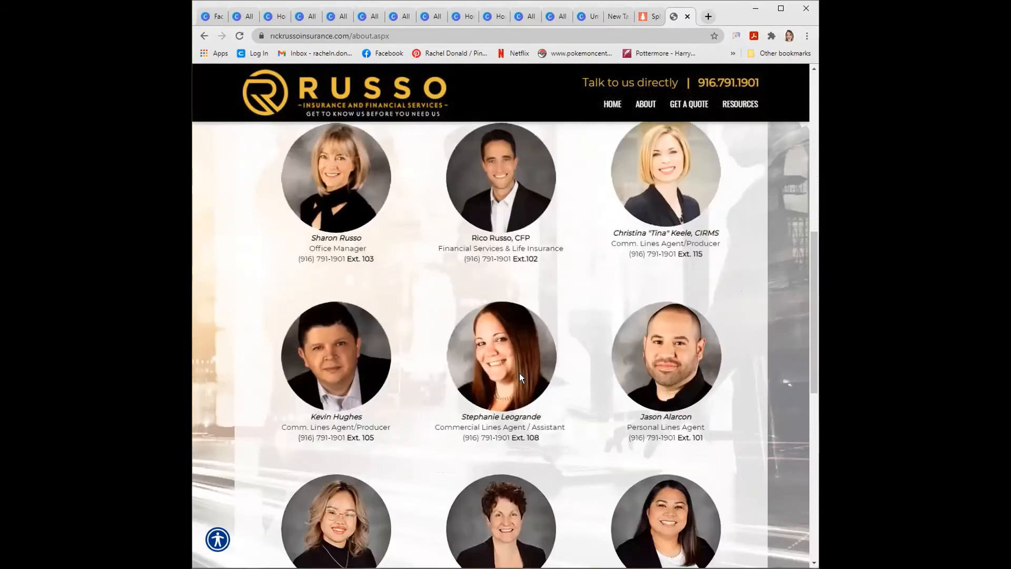
pyautogui.scroll(4, 520, 375)
pyautogui.scroll(5, 520, 371)
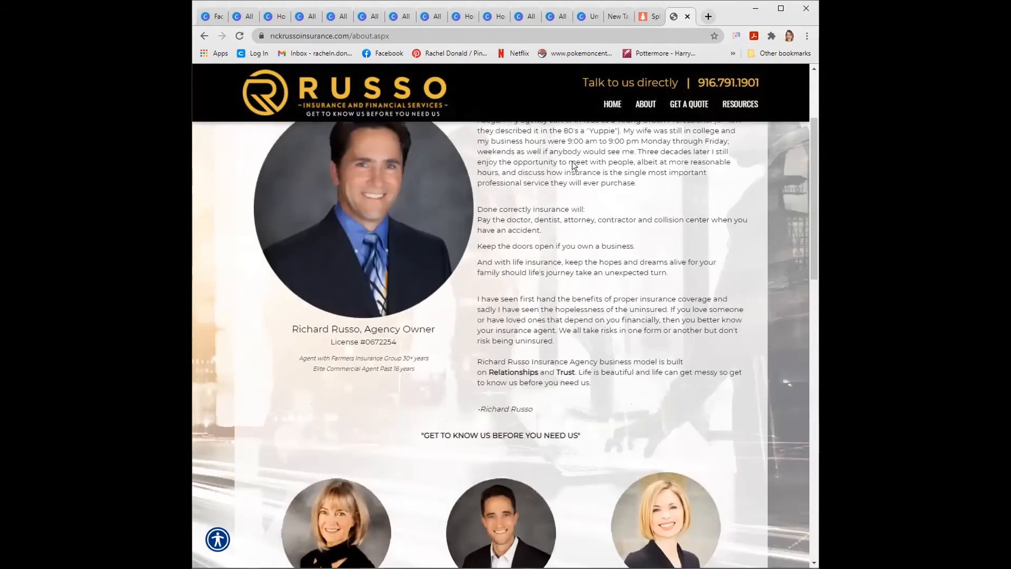
# - Close the agency website, the image splitter, the empty browser tab and the portrait design, going back to the list of all designs
pyautogui.click(687, 16)
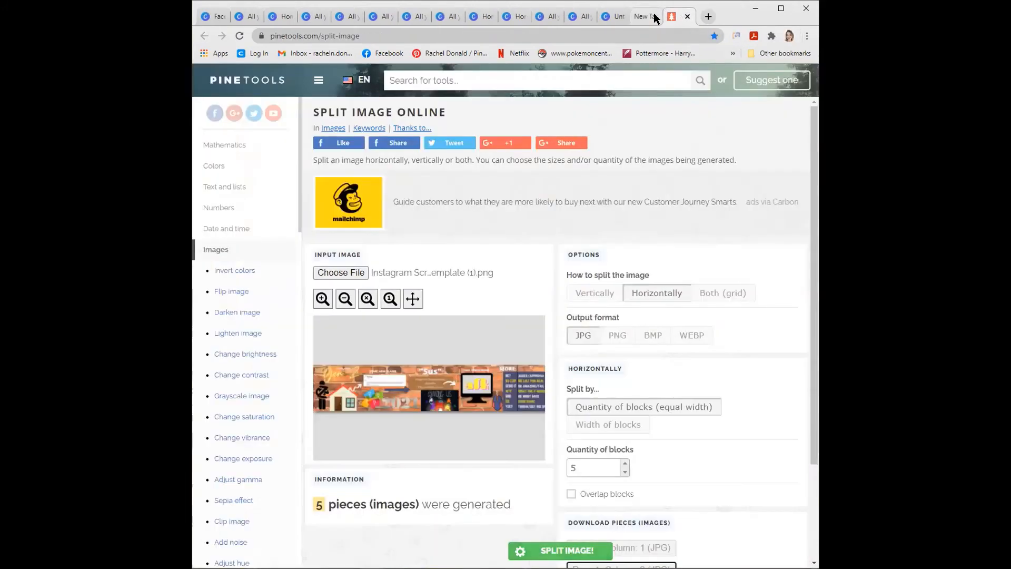
pyautogui.click(687, 17)
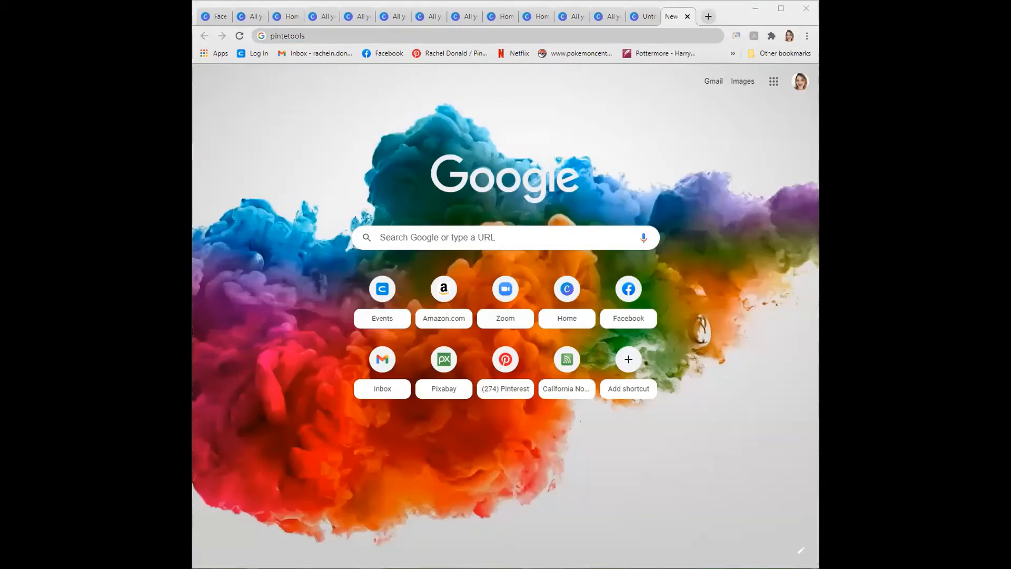
pyautogui.click(687, 17)
pyautogui.click(687, 18)
pyautogui.click(687, 17)
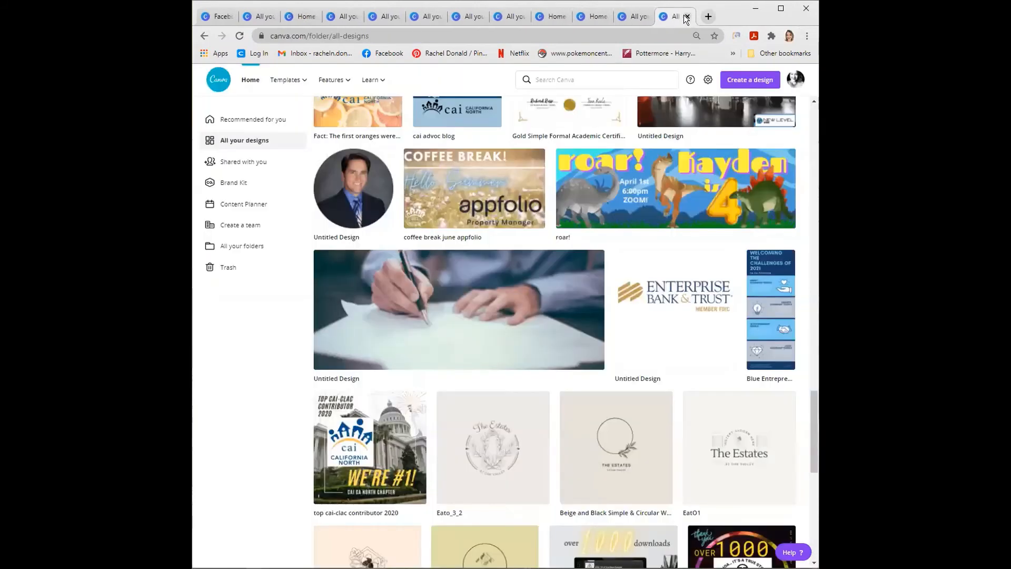
# - Open the PRESENTATION - Webinar design from the list of all designs and view its opening pages
pyautogui.scroll(10, 644, 235)
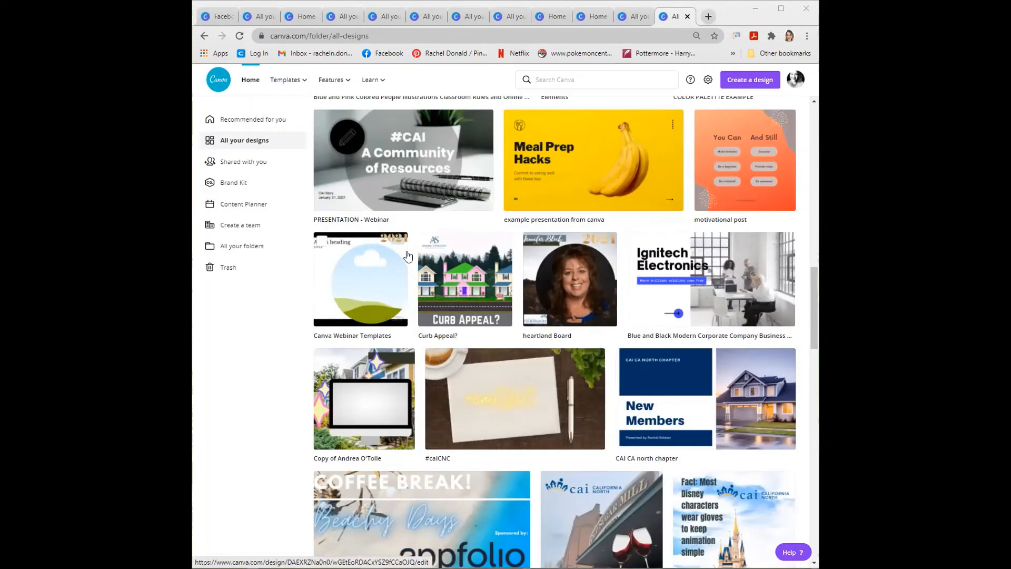
pyautogui.click(434, 153)
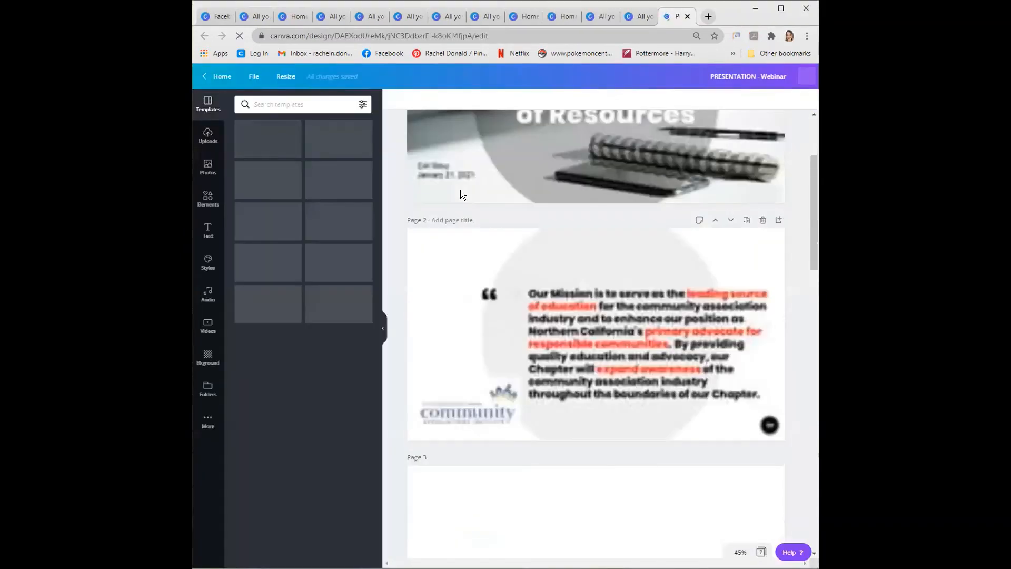
pyautogui.scroll(3, 658, 320)
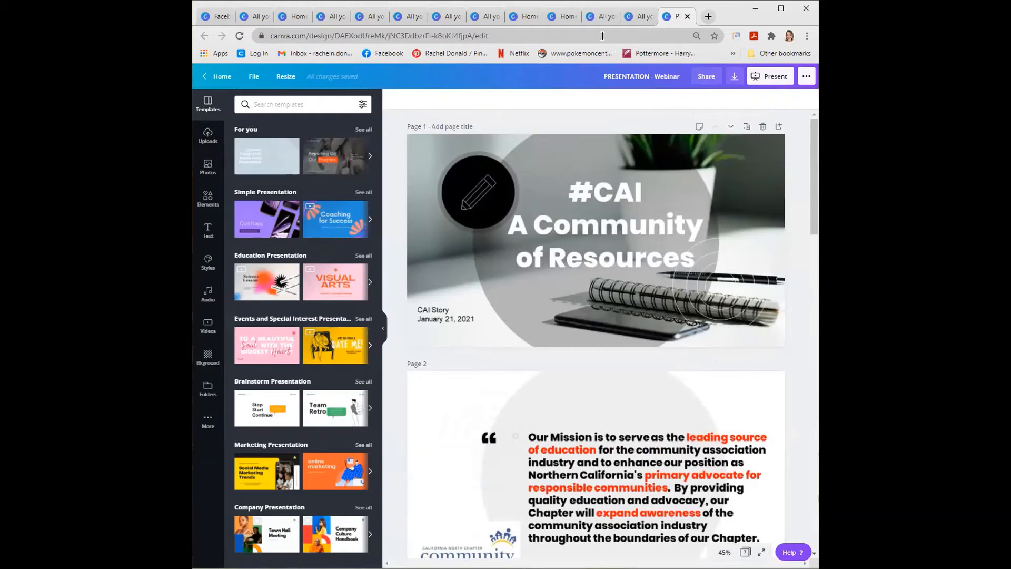
# - Search the Canva home page for the presentation design type and open the Road to Parenthood template as a new design
pyautogui.click(566, 17)
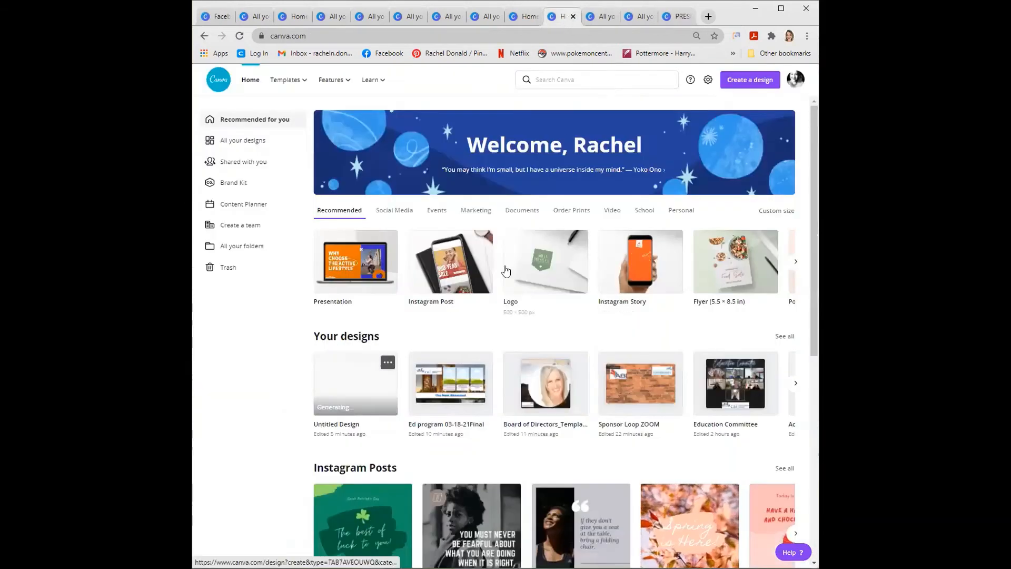
pyautogui.click(553, 78)
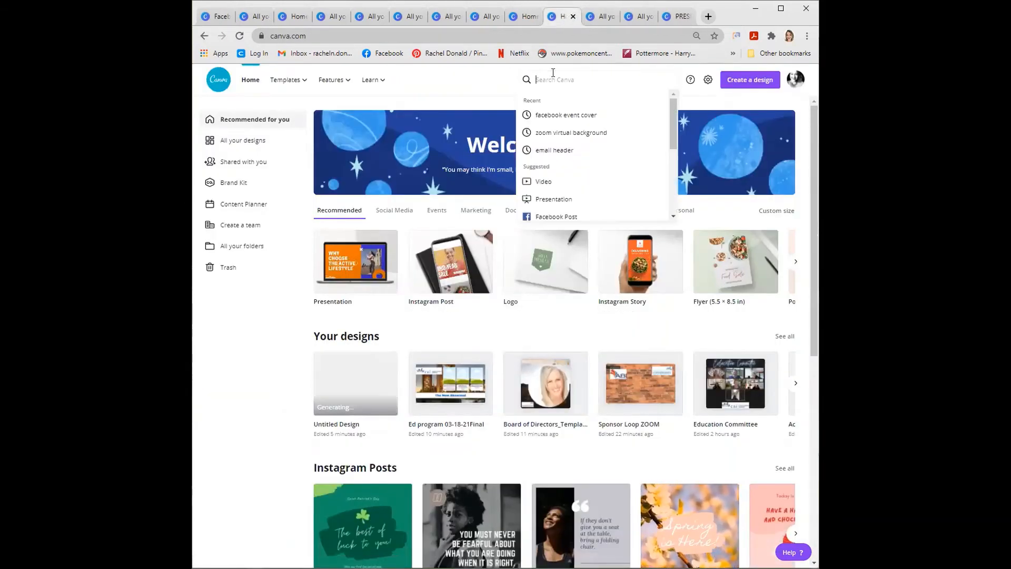
pyautogui.write('presentation')
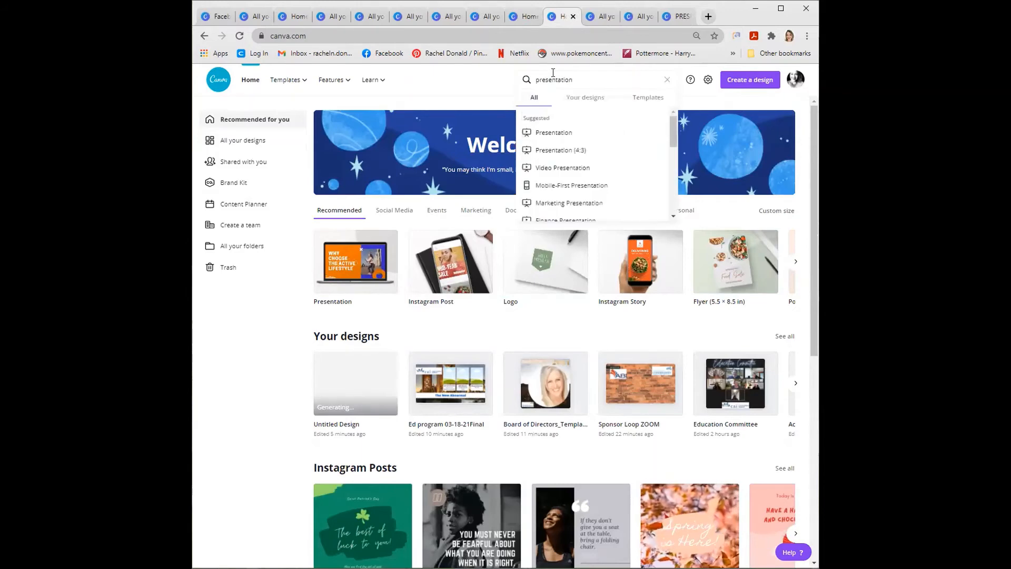
pyautogui.click(571, 133)
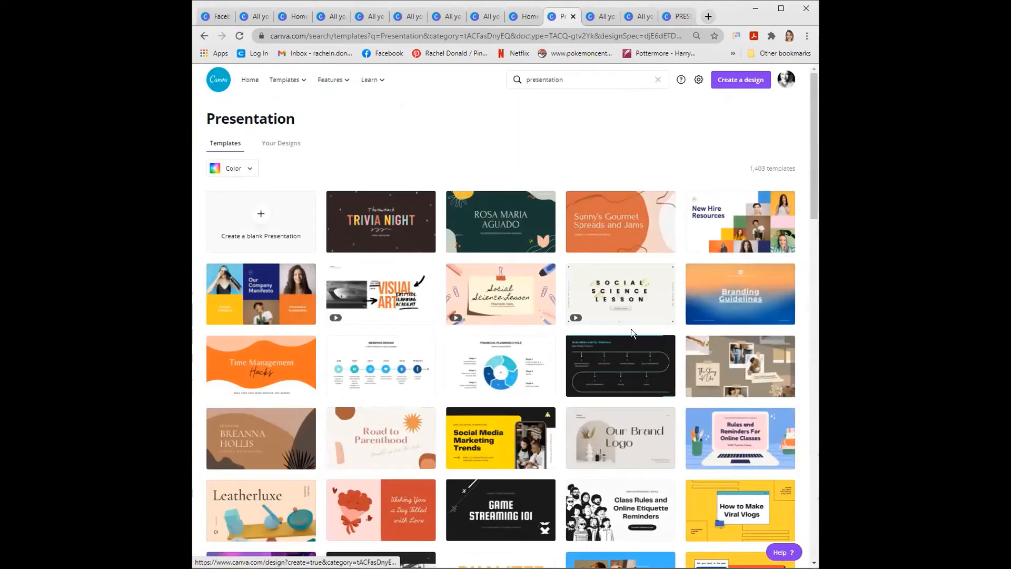
pyautogui.scroll(-4, 623, 304)
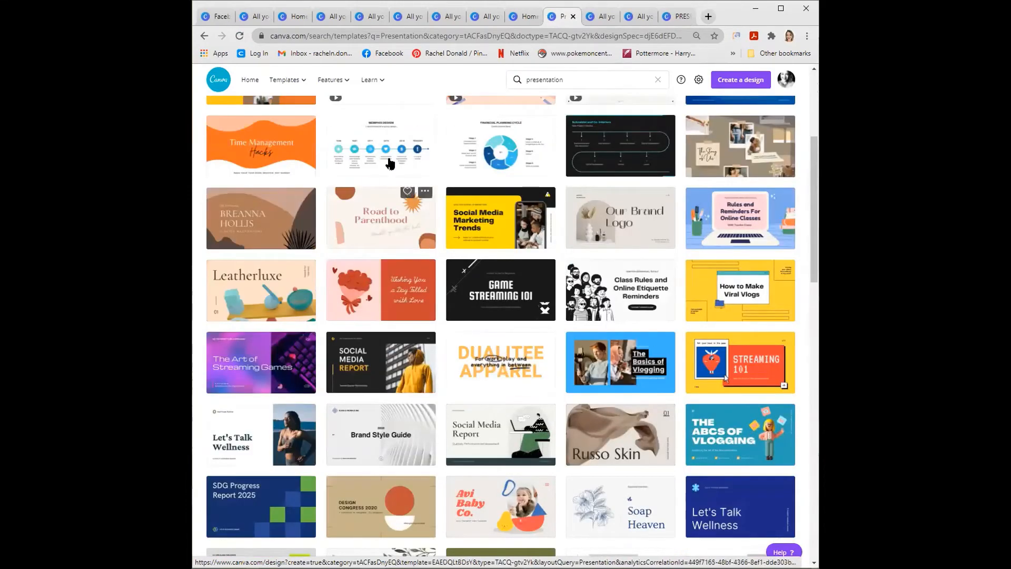
pyautogui.click(398, 217)
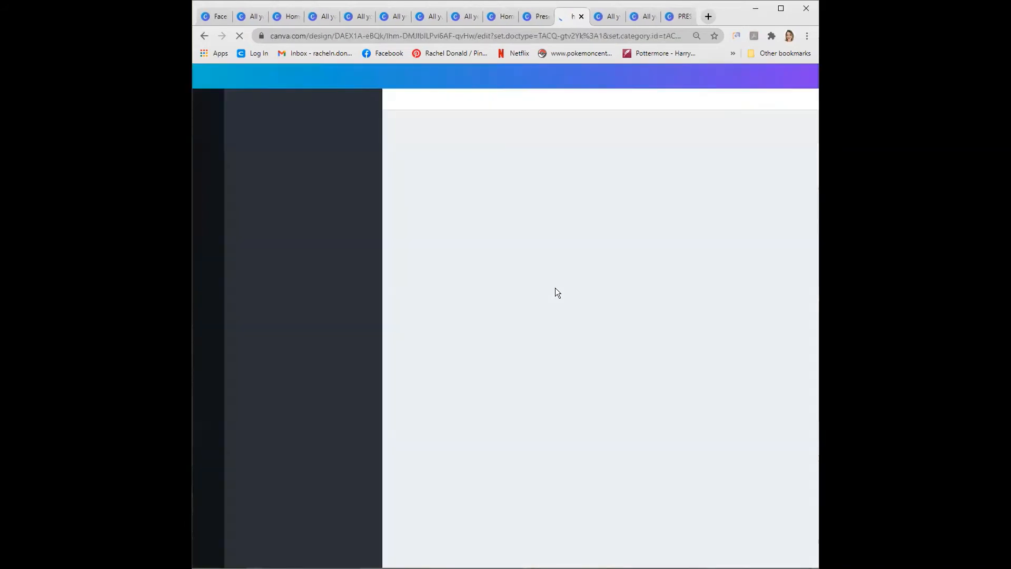
# - Try several of the template's layouts on page 2, including the call away, sleepless nights, never be the same and Road to Parenthood layouts
pyautogui.scroll(-2, 555, 288)
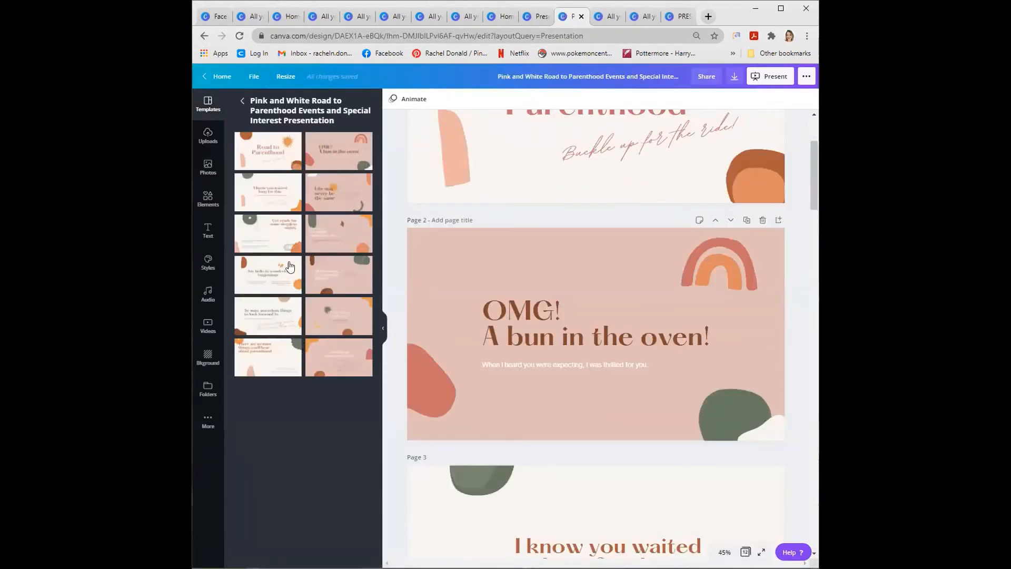
pyautogui.click(325, 362)
pyautogui.click(326, 322)
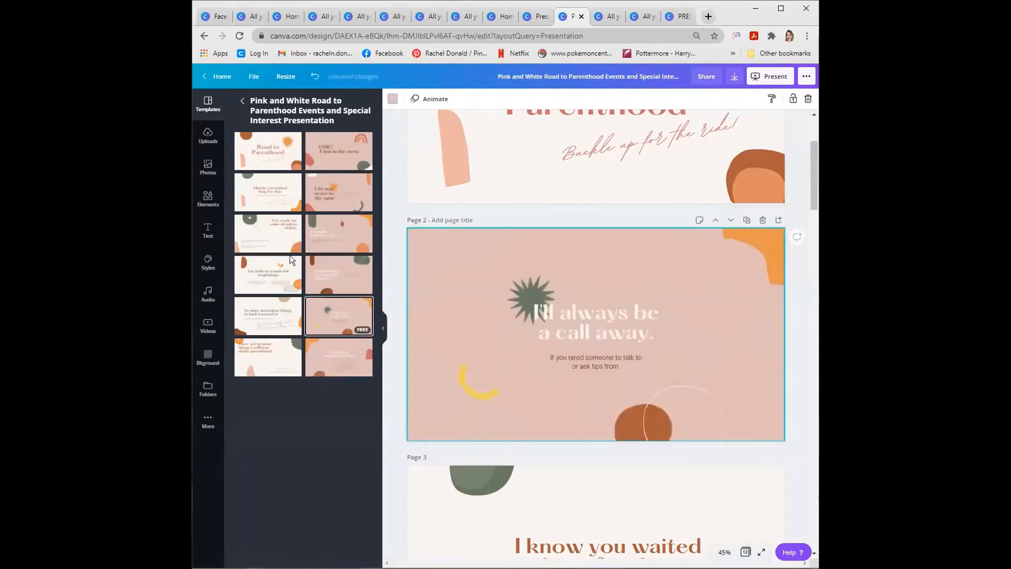
pyautogui.click(276, 233)
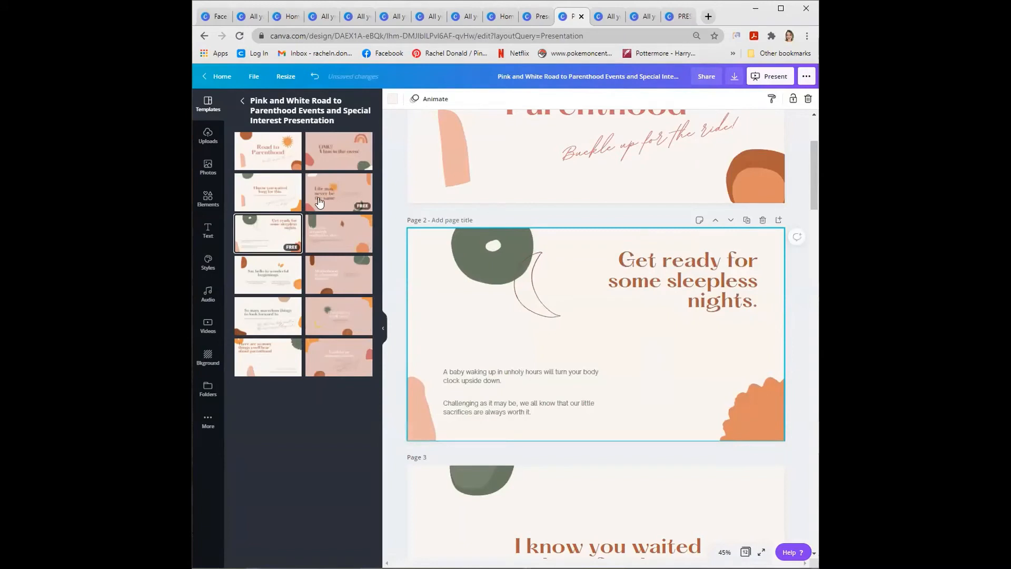
pyautogui.click(314, 203)
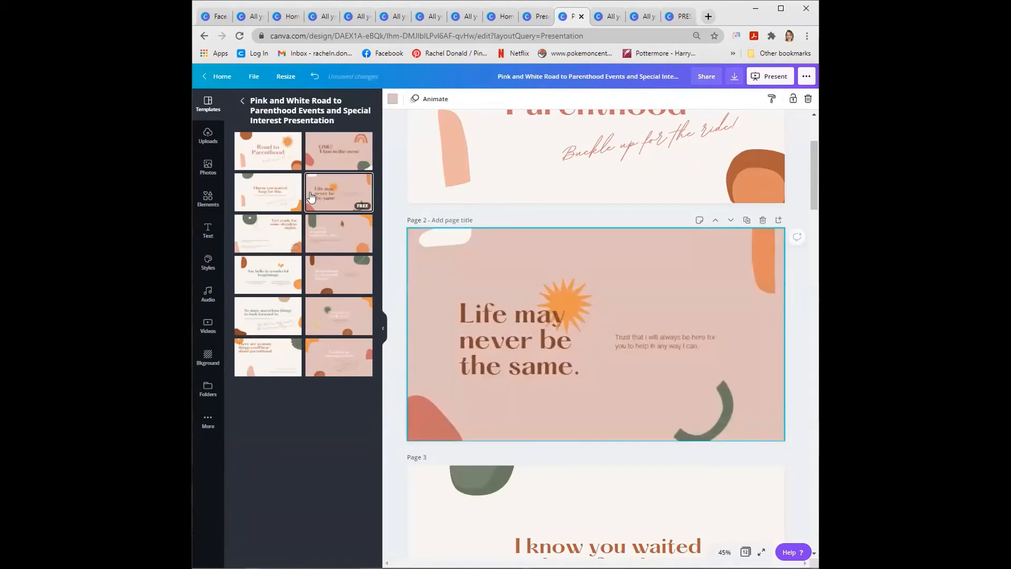
pyautogui.click(275, 158)
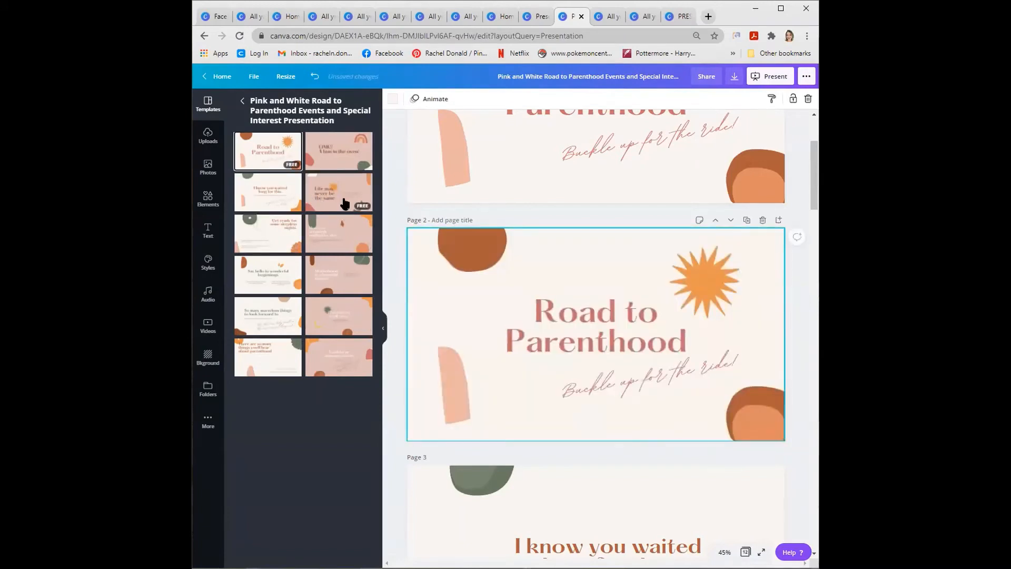
# - Close the Road to Parenthood design without waiting for its changes to save and return to the PRESENTATION - Webinar design
pyautogui.click(581, 16)
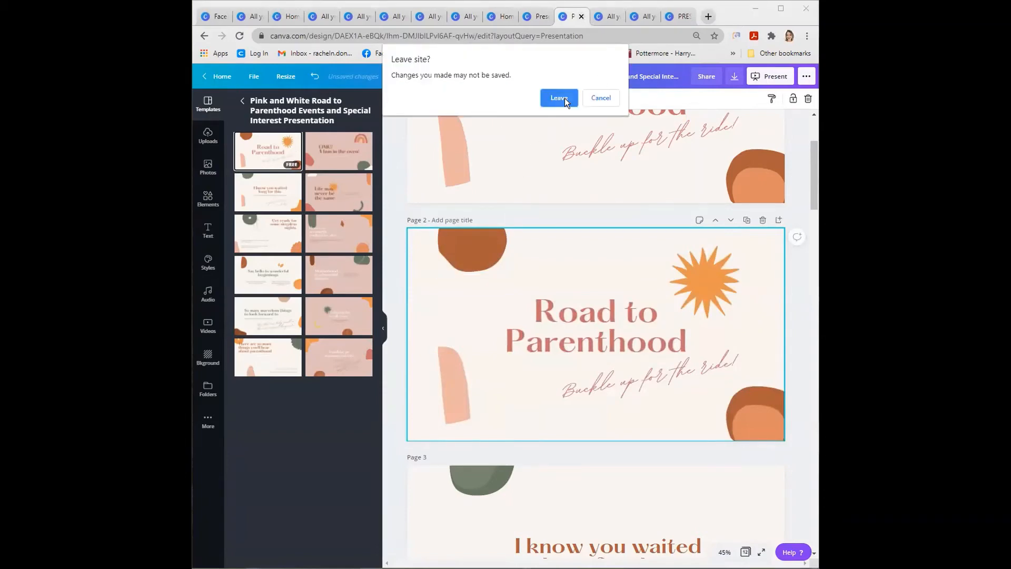
pyautogui.click(564, 98)
pyautogui.click(673, 19)
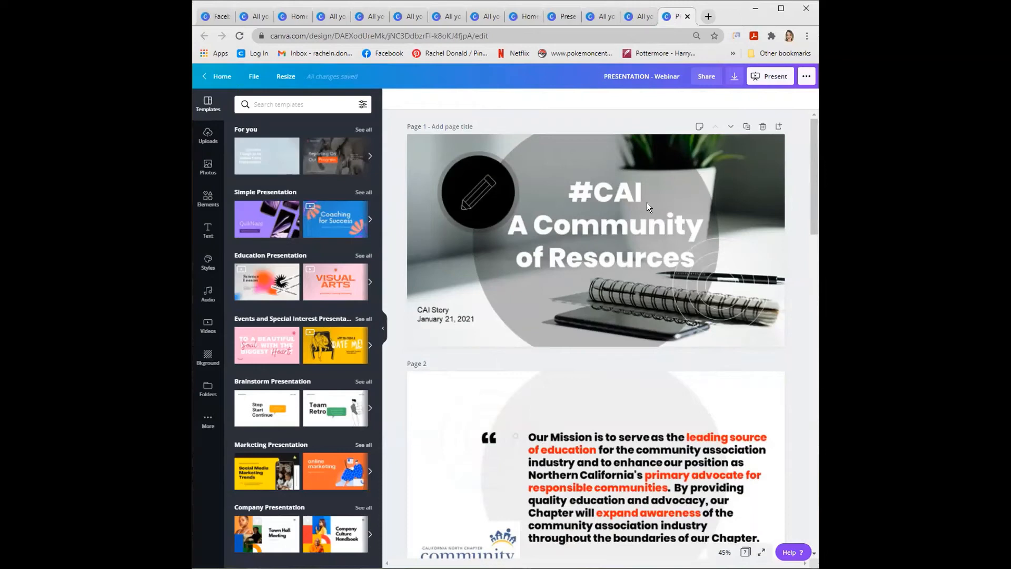
# - Examine the Present options and the full list of publishing options for the webinar presentation
pyautogui.click(774, 78)
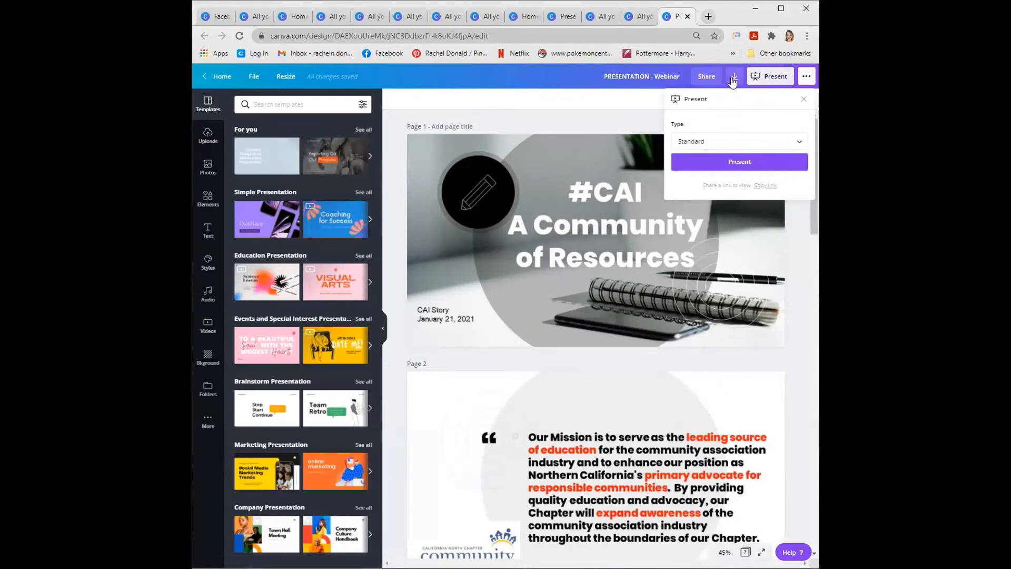
pyautogui.click(734, 77)
pyautogui.click(806, 77)
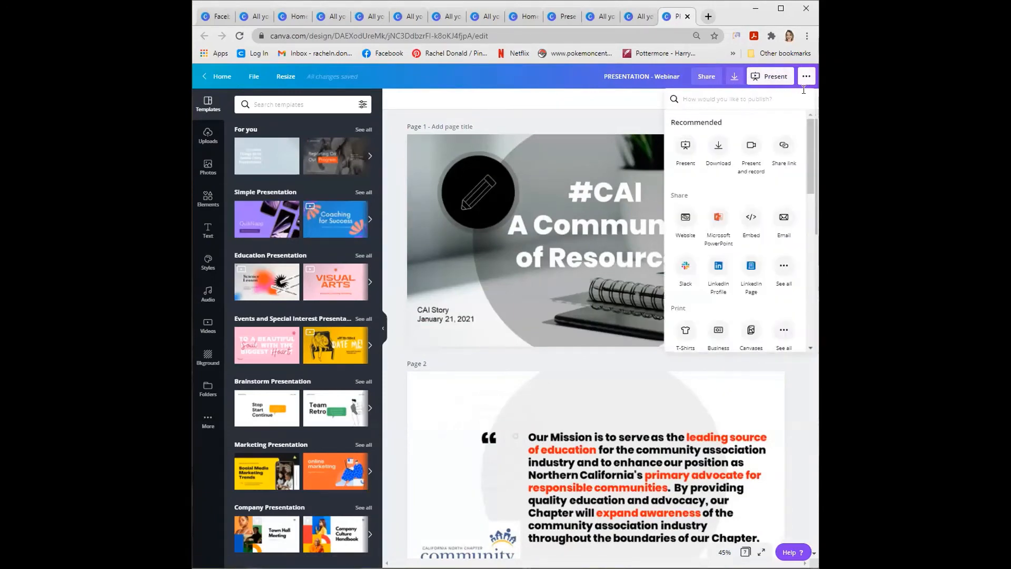
# - Try to enter the recording studio through Present and record for the webinar presentation, and return to the editor
pyautogui.click(751, 150)
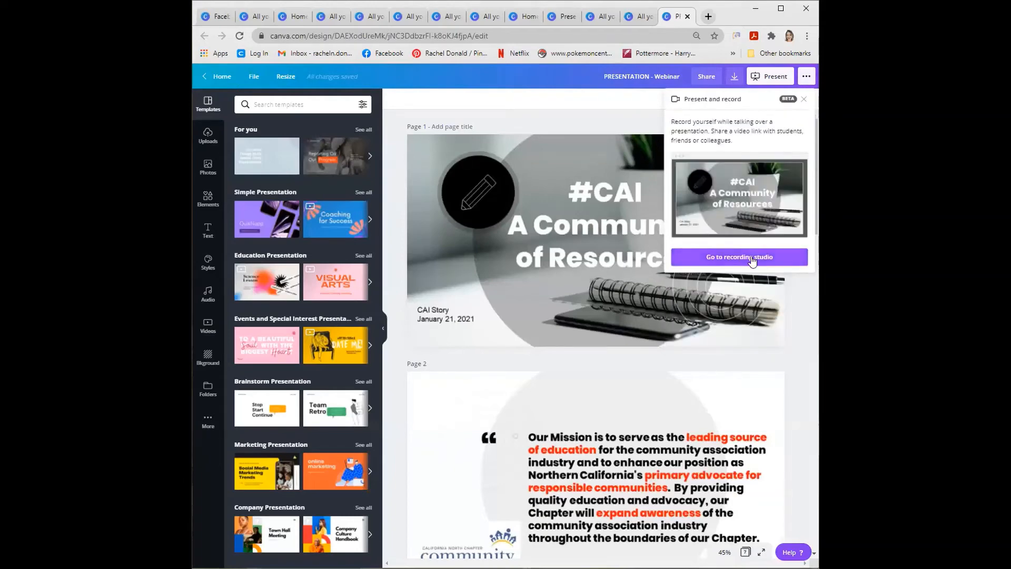
pyautogui.click(751, 257)
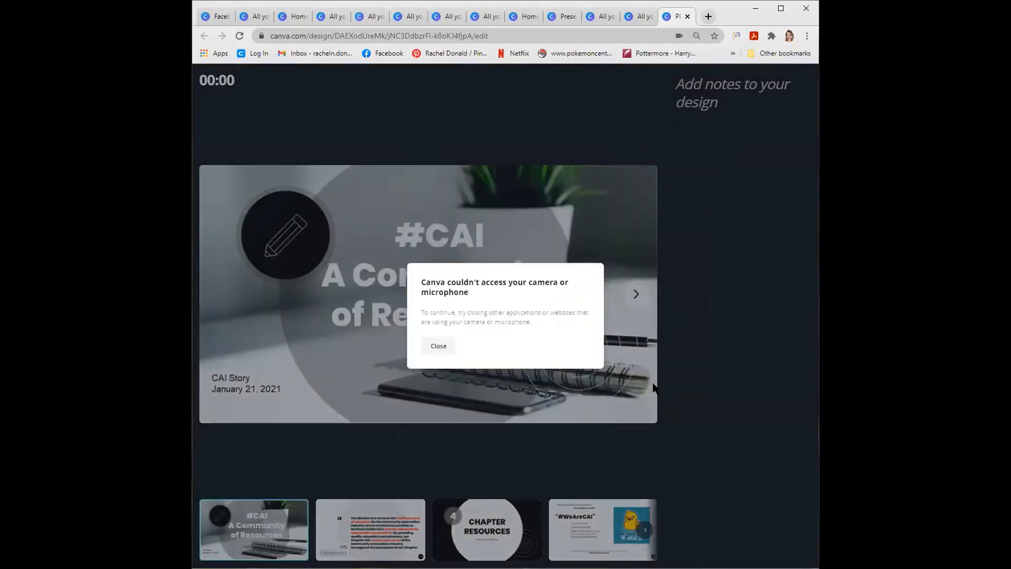
pyautogui.click(438, 347)
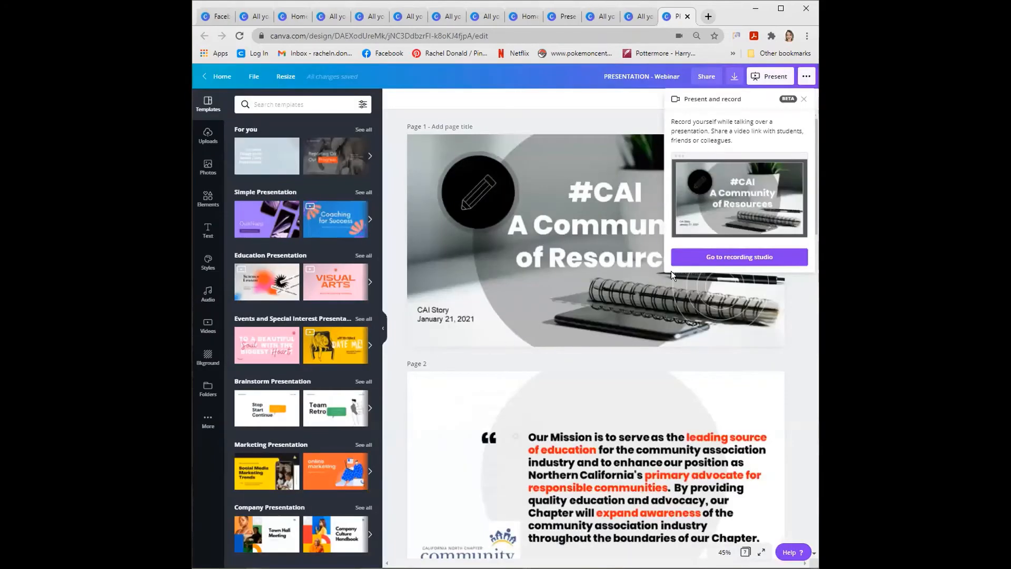
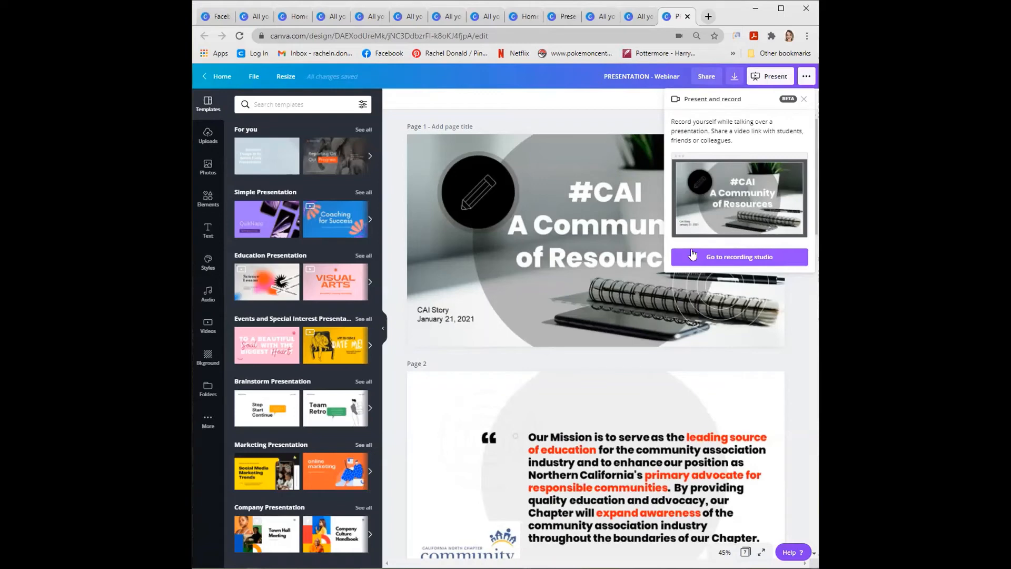
# - Retry entering the recording studio, check the webinar design's File options, and return to the home page
pyautogui.click(680, 260)
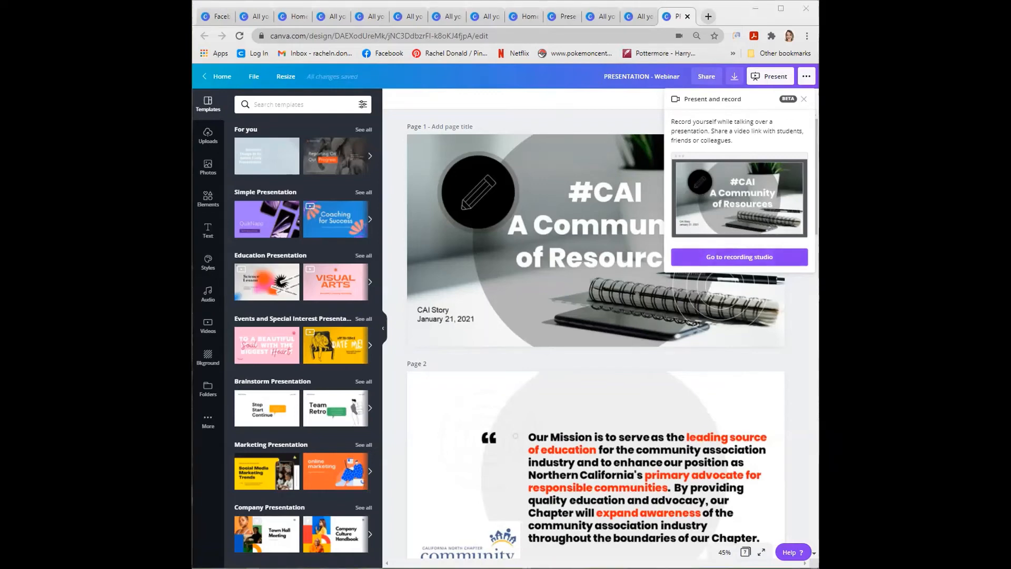
pyautogui.click(256, 75)
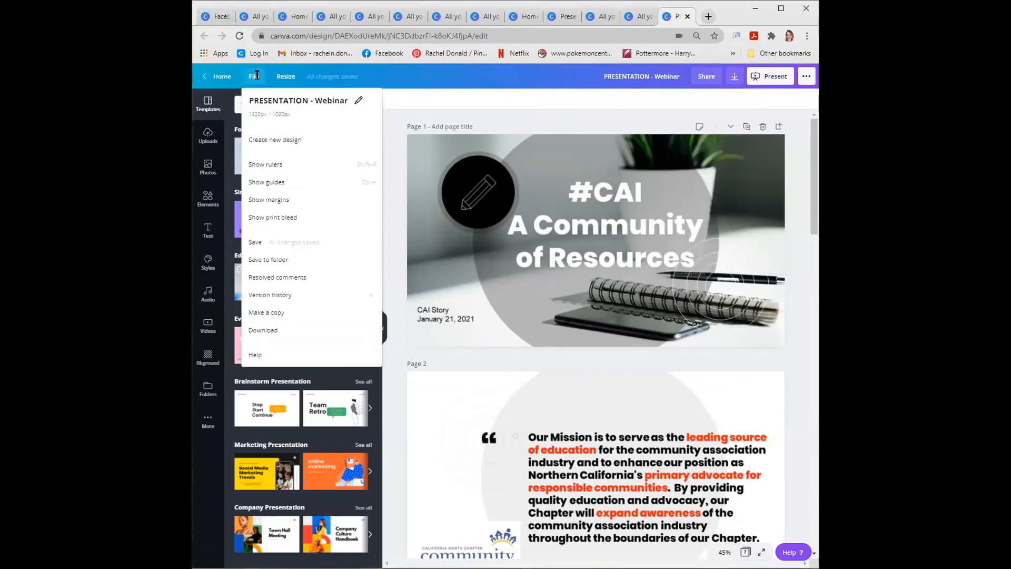
pyautogui.click(218, 78)
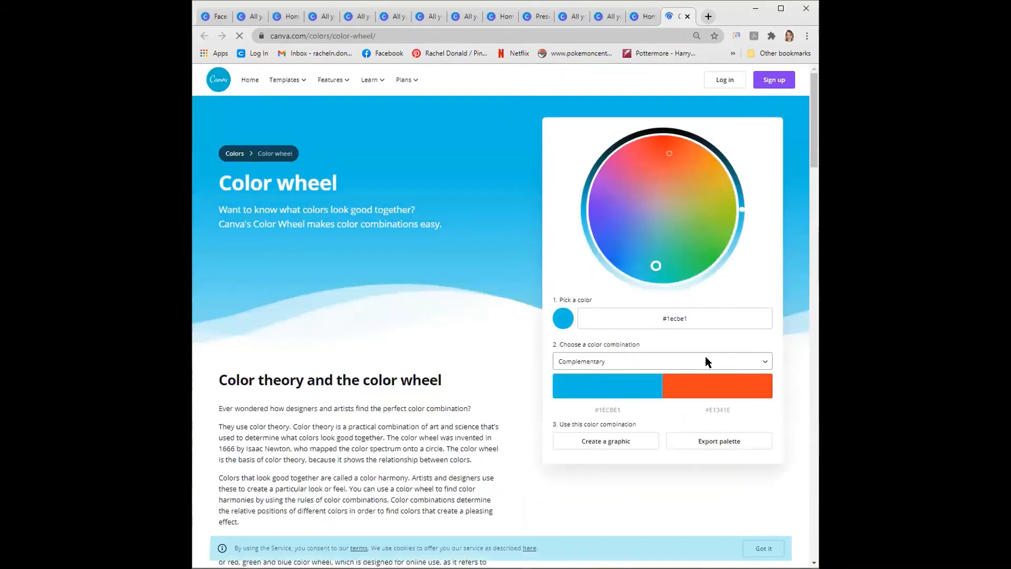
# - Try a range of base colors on the Complementary color wheel, including #e81759, #d6c229, #9d6e62, #540ff0 and #151dea
pyautogui.click(637, 181)
pyautogui.click(642, 153)
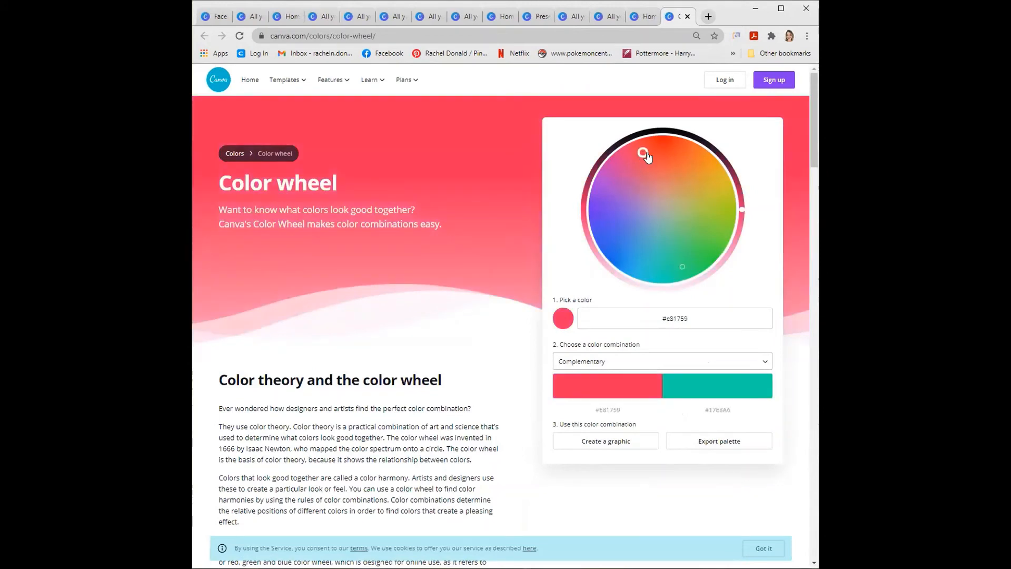
pyautogui.click(681, 162)
pyautogui.click(701, 182)
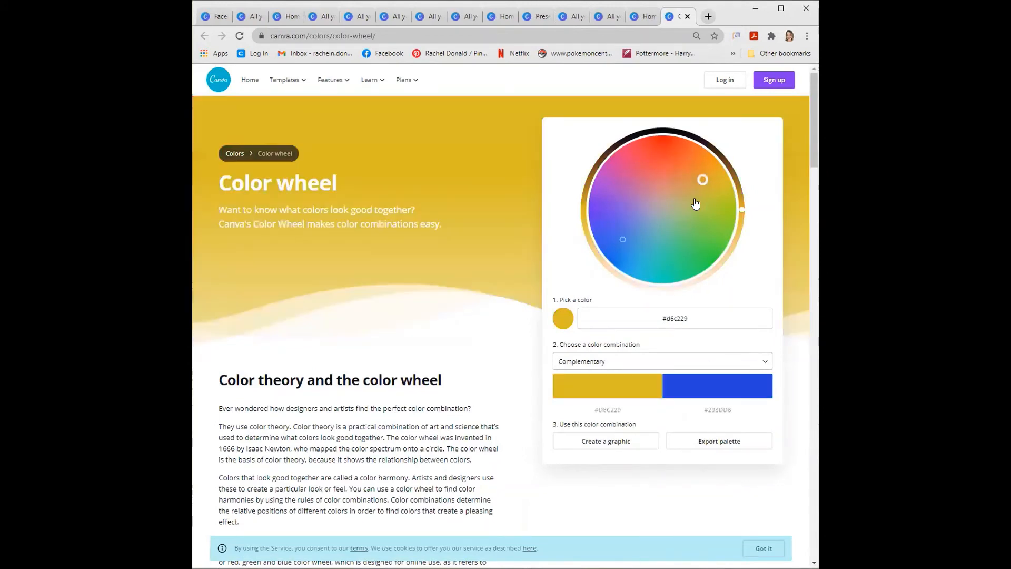
pyautogui.click(695, 201)
pyautogui.click(667, 194)
pyautogui.click(655, 210)
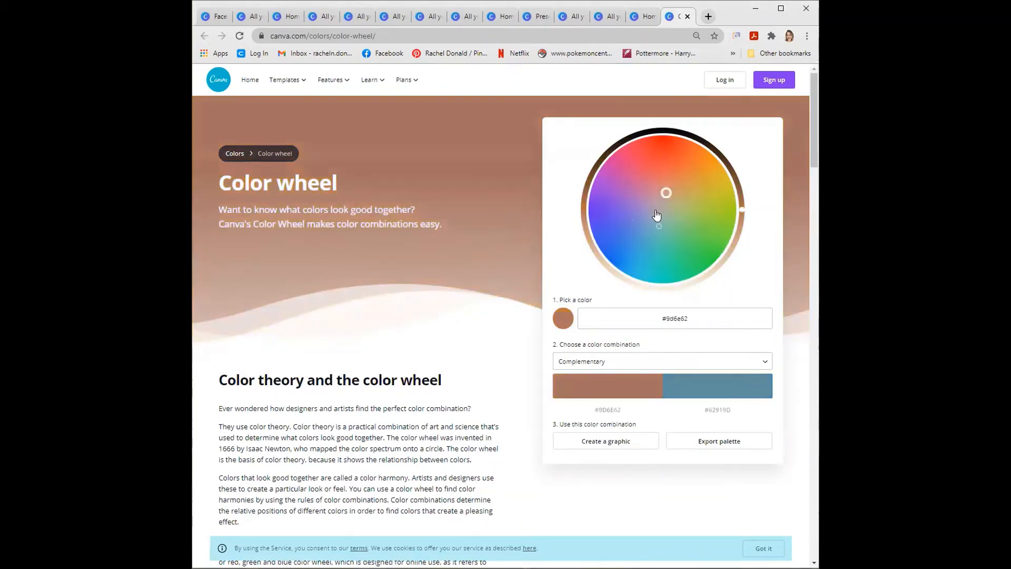
pyautogui.click(652, 222)
pyautogui.click(628, 220)
pyautogui.click(628, 220)
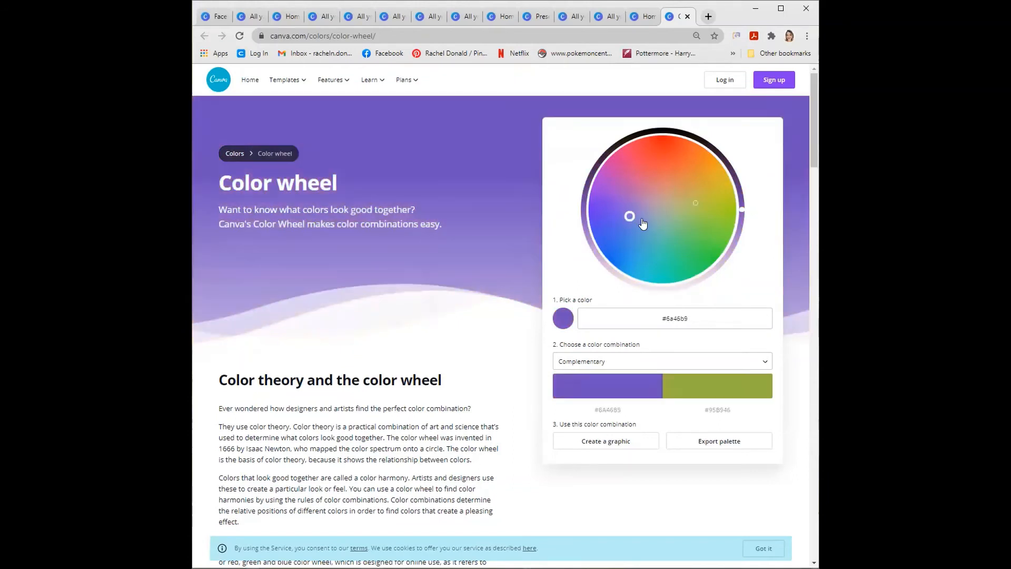
pyautogui.click(641, 218)
pyautogui.click(617, 196)
pyautogui.click(599, 223)
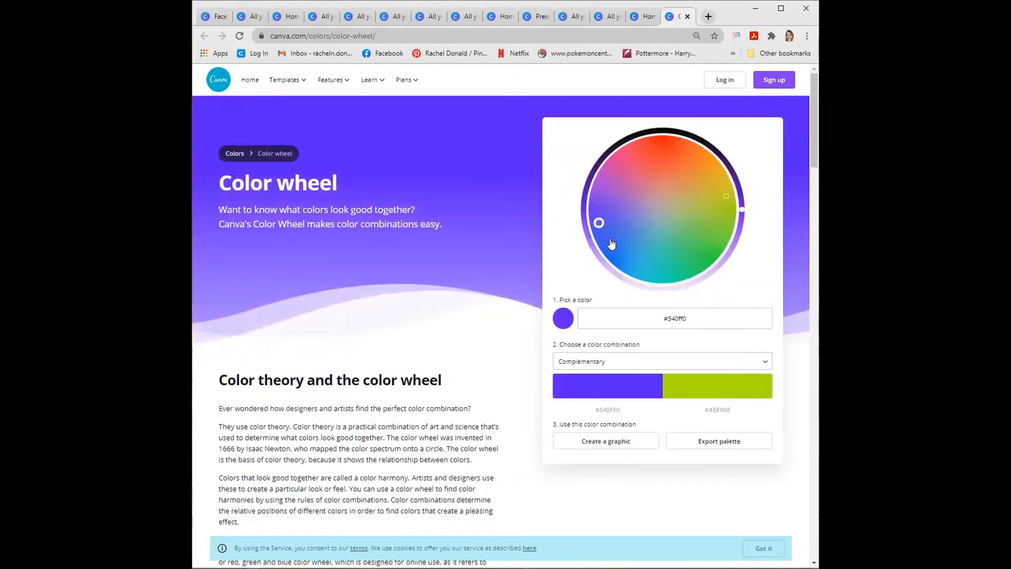
pyautogui.click(604, 231)
pyautogui.moveTo(597, 225); pyautogui.dragTo(610, 242)
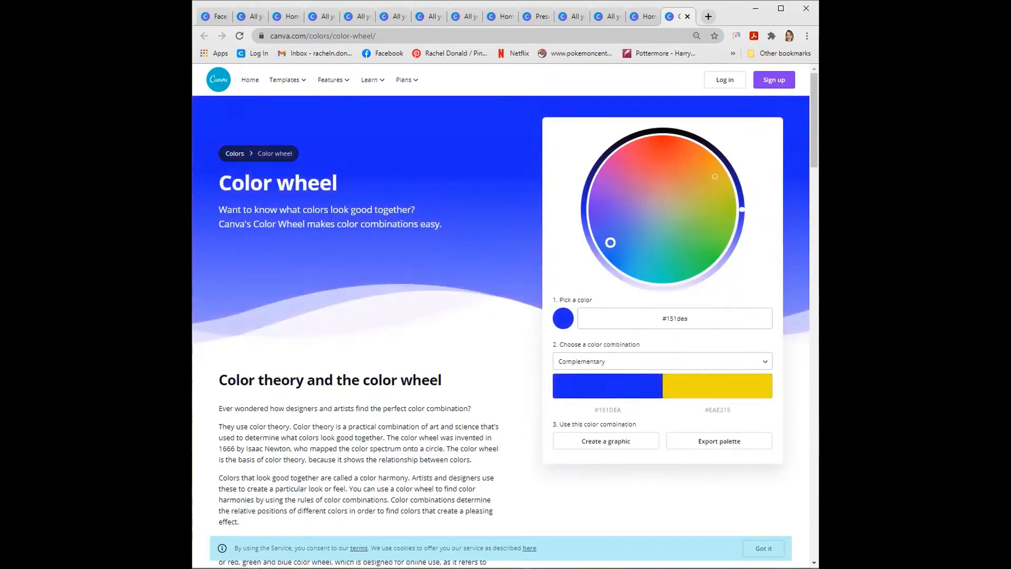
# - Try muted base colors around the center of the color wheel, ending on #6c938a with the Complementary combination
pyautogui.click(653, 223)
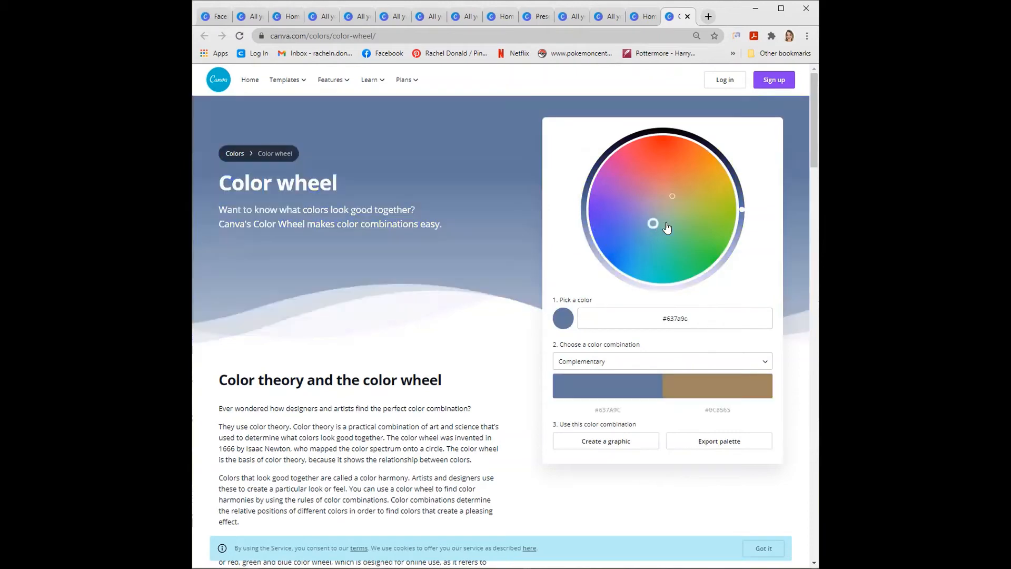
pyautogui.click(667, 223)
pyautogui.click(665, 207)
pyautogui.click(641, 194)
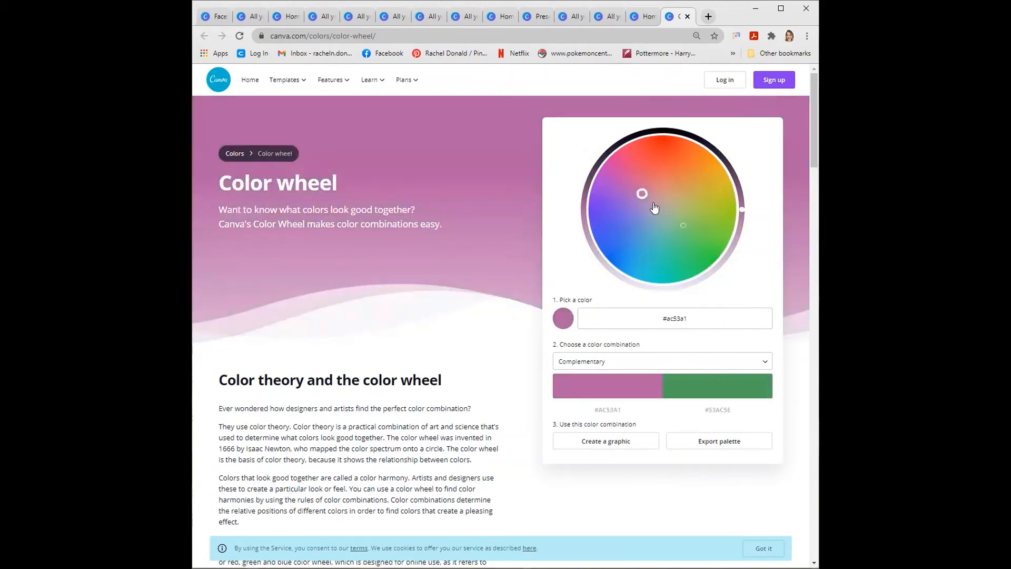
pyautogui.click(662, 206)
pyautogui.click(666, 198)
pyautogui.click(673, 212)
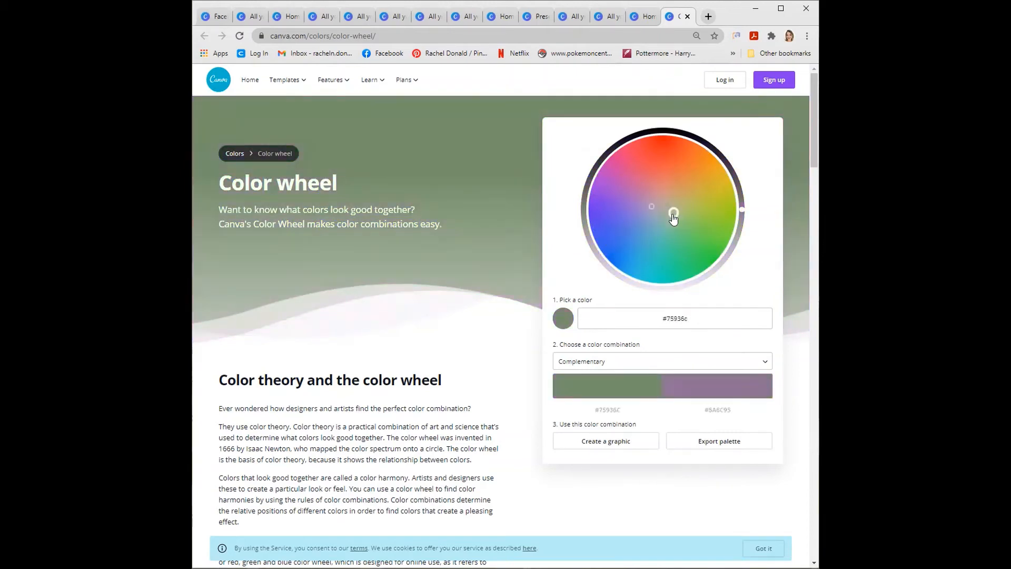
pyautogui.click(665, 220)
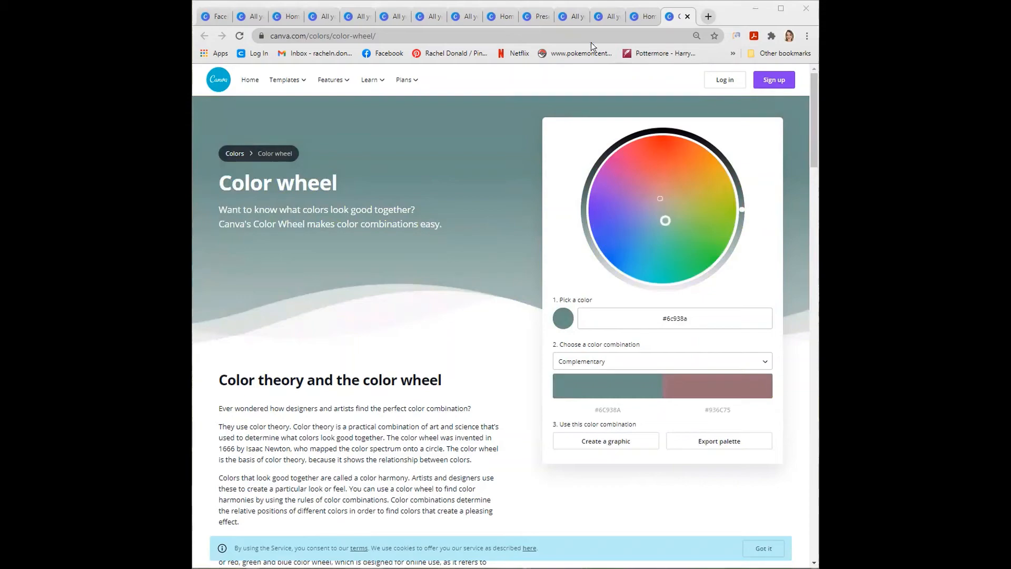
# - Go back to all designs and open the favorite fonts design
pyautogui.click(595, 21)
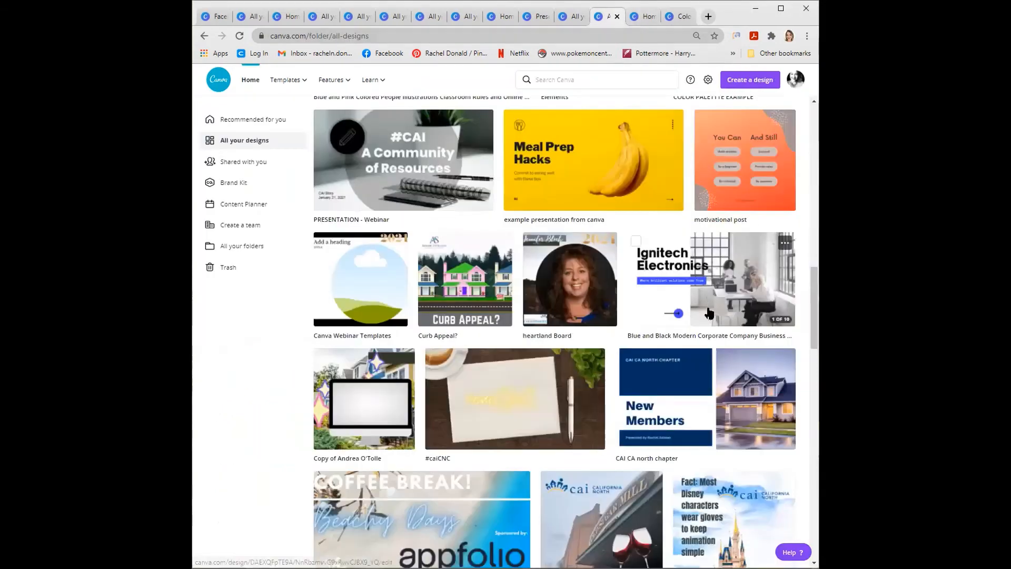
pyautogui.scroll(15, 706, 320)
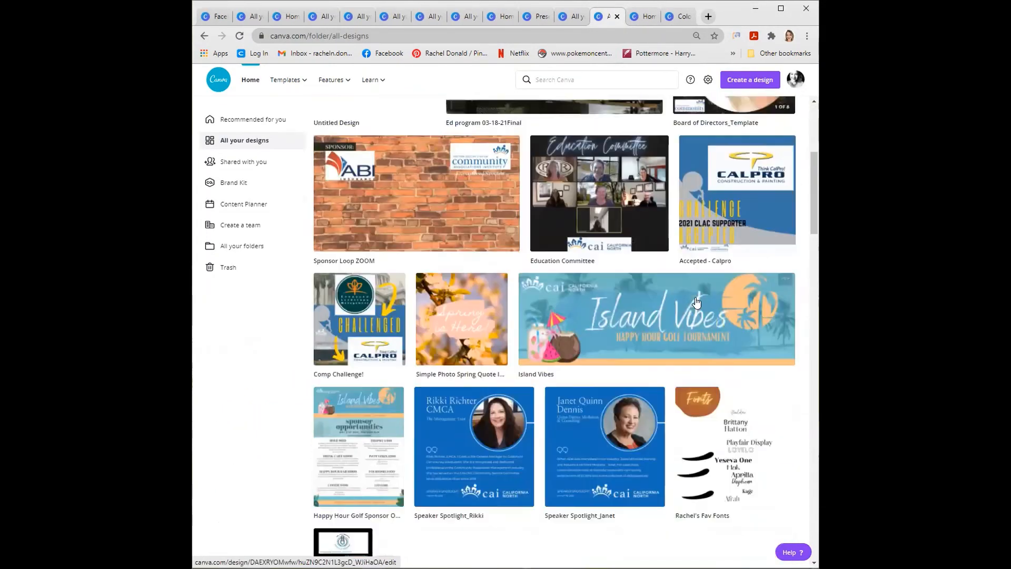
pyautogui.scroll(-1, 696, 301)
pyautogui.click(755, 406)
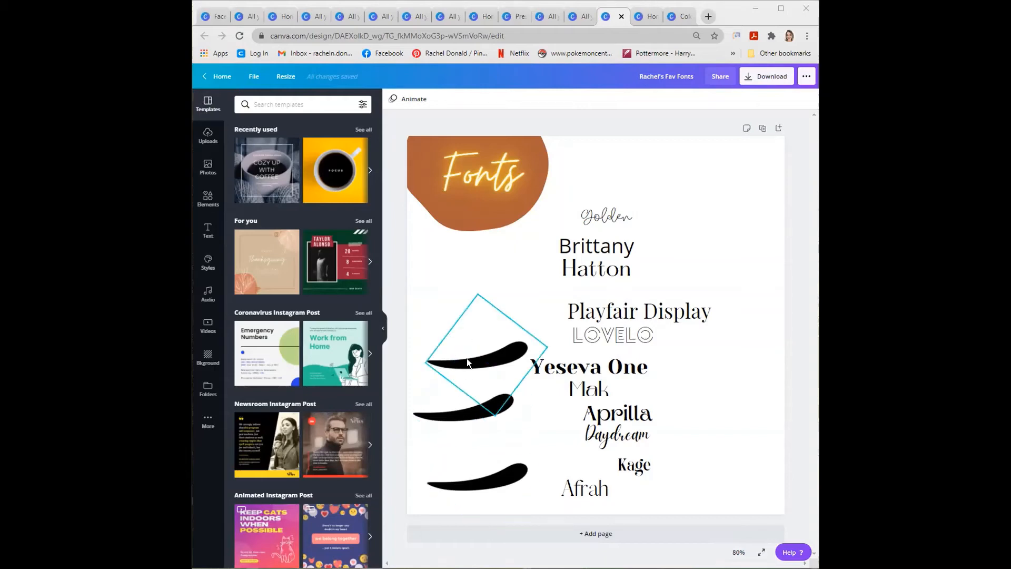
# - Shift the middle black brush stroke slightly, and align and evenly space all three strokes with Tidy up
pyautogui.moveTo(475, 431)
pyautogui.mouseDown()
pyautogui.moveTo(465, 422)
pyautogui.moveTo(475, 428)
pyautogui.moveTo(476, 417)
pyautogui.mouseUp()
pyautogui.moveTo(464, 370); pyautogui.dragTo(504, 537)
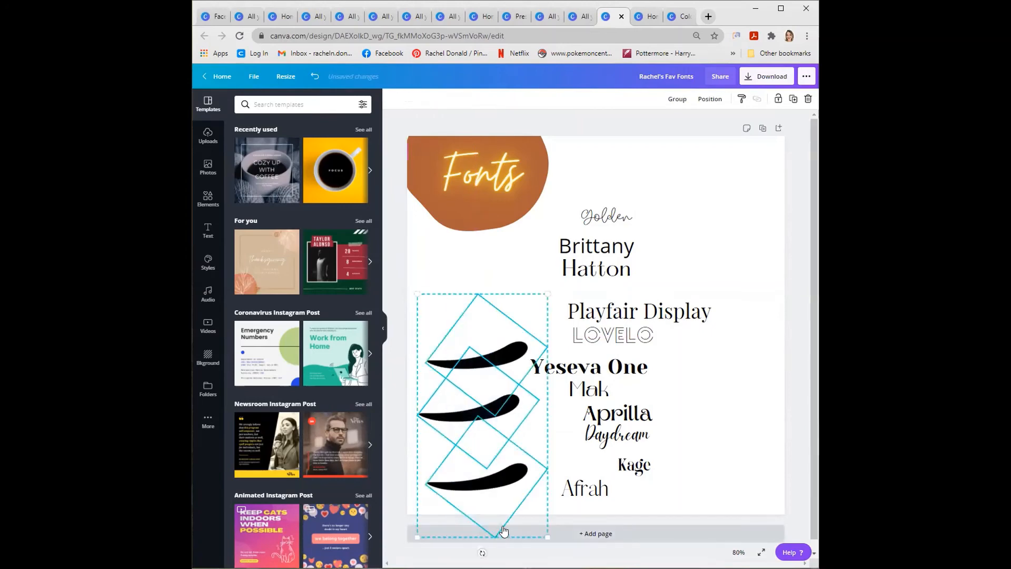
pyautogui.click(706, 100)
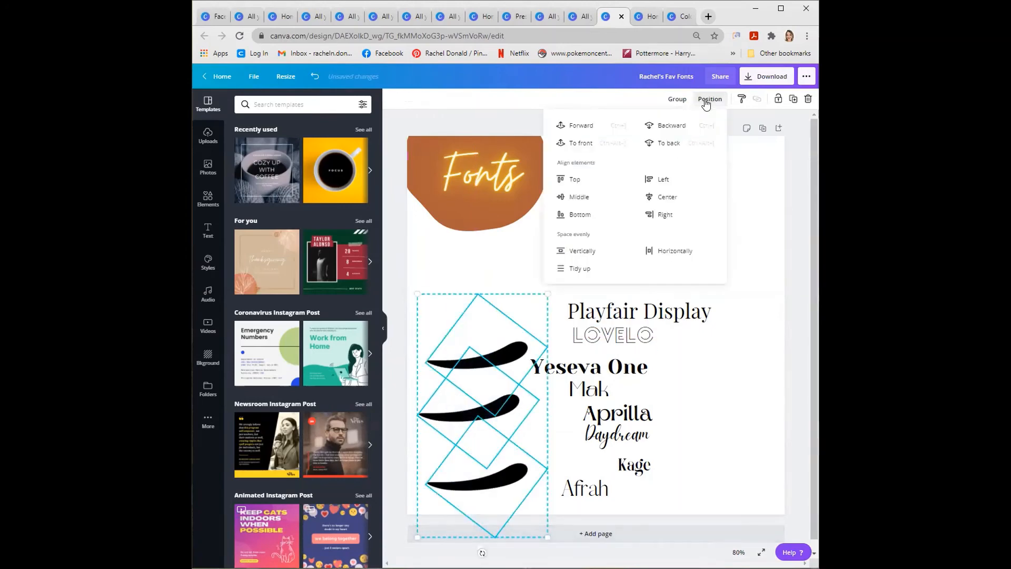
pyautogui.click(582, 269)
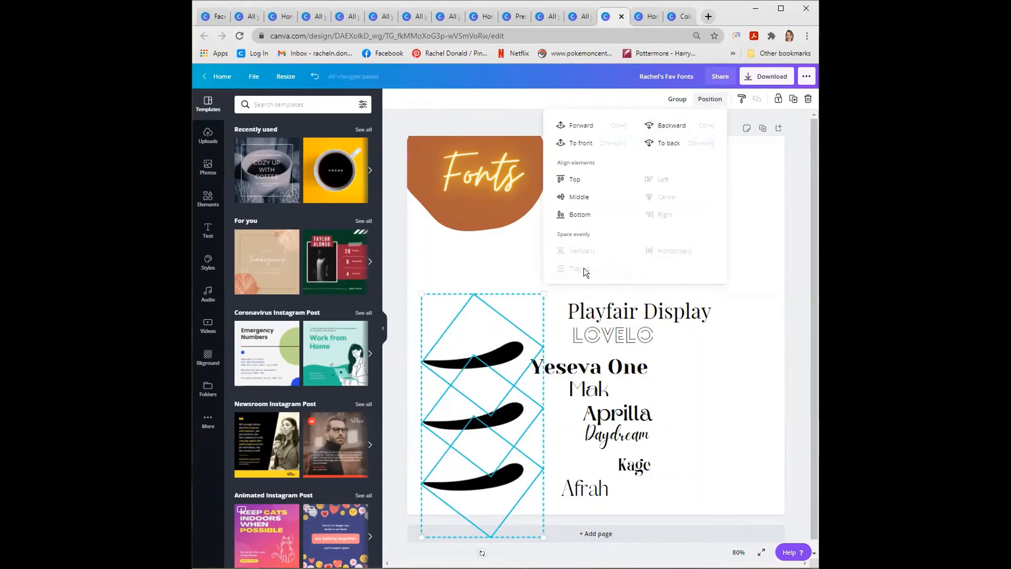
pyautogui.click(460, 257)
# - Select all the font name texts from Golden to Afrah and arrange them evenly with Tidy up
pyautogui.moveTo(621, 183)
pyautogui.mouseDown()
pyautogui.moveTo(624, 469)
pyautogui.moveTo(601, 498)
pyautogui.mouseUp()
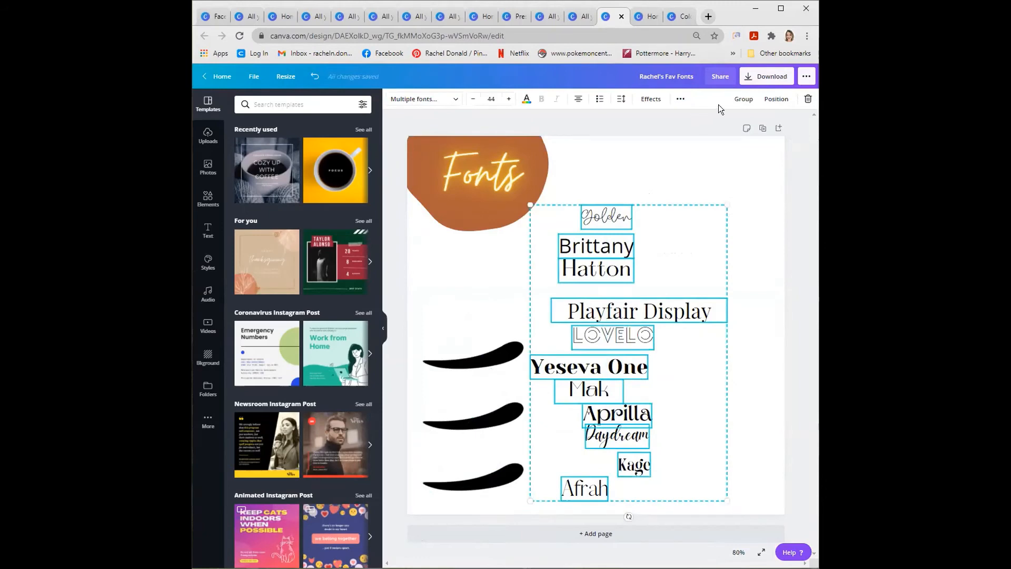
pyautogui.click(776, 99)
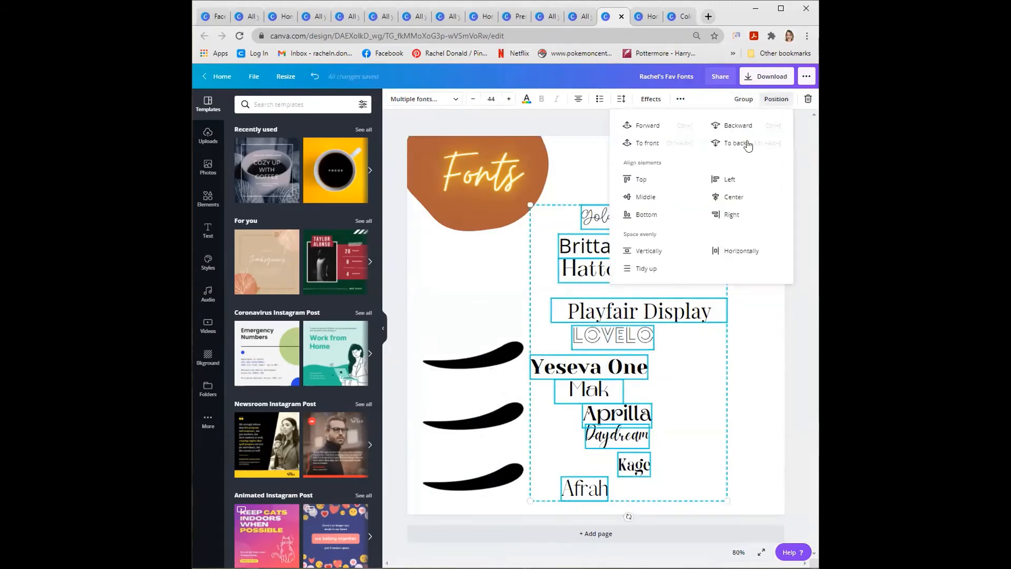
pyautogui.click(649, 268)
pyautogui.click(763, 360)
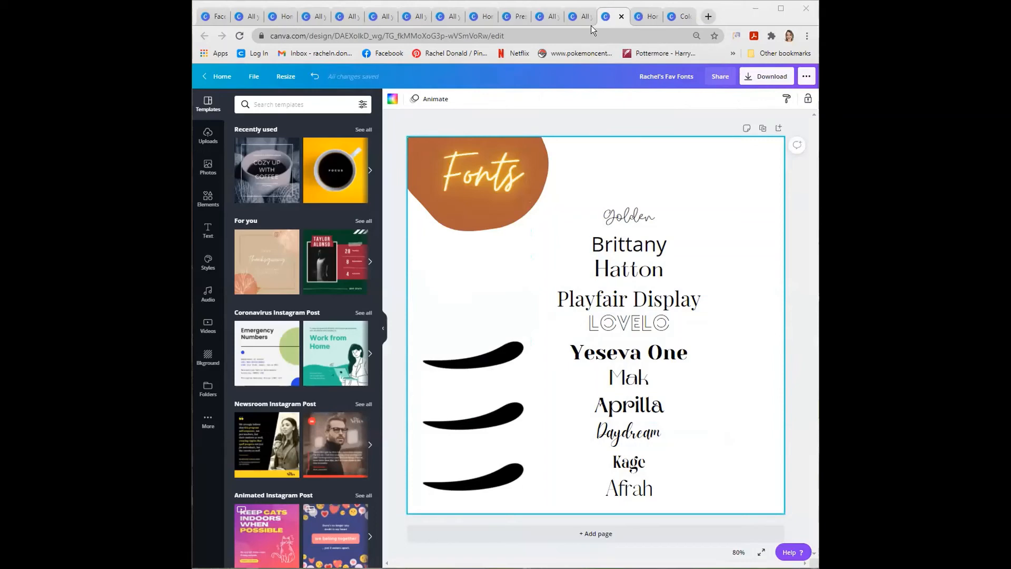
# - Return to all designs and open the Elements design
pyautogui.click(575, 16)
pyautogui.scroll(-1, 649, 406)
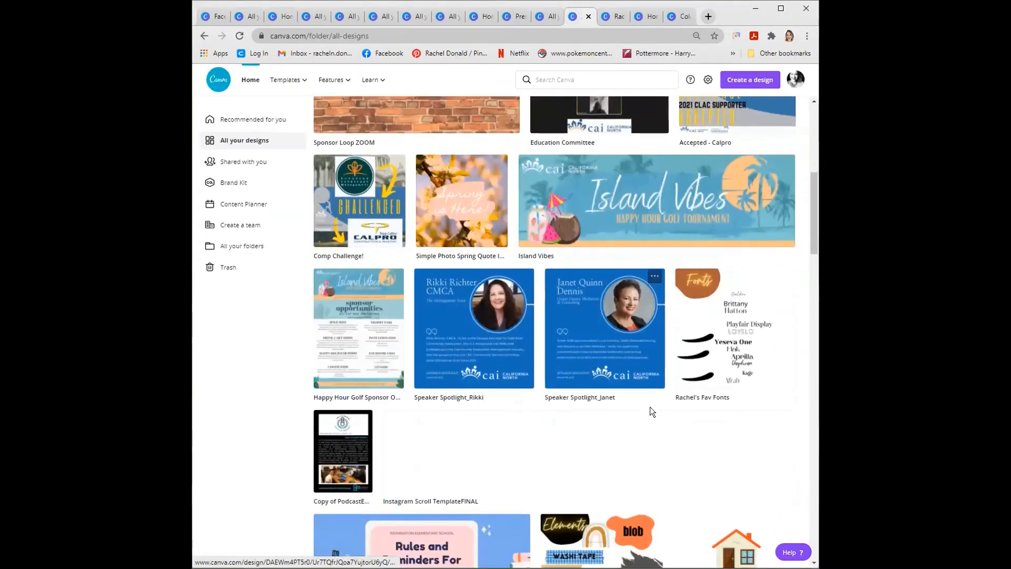
pyautogui.scroll(3, 648, 397)
pyautogui.scroll(3, 650, 400)
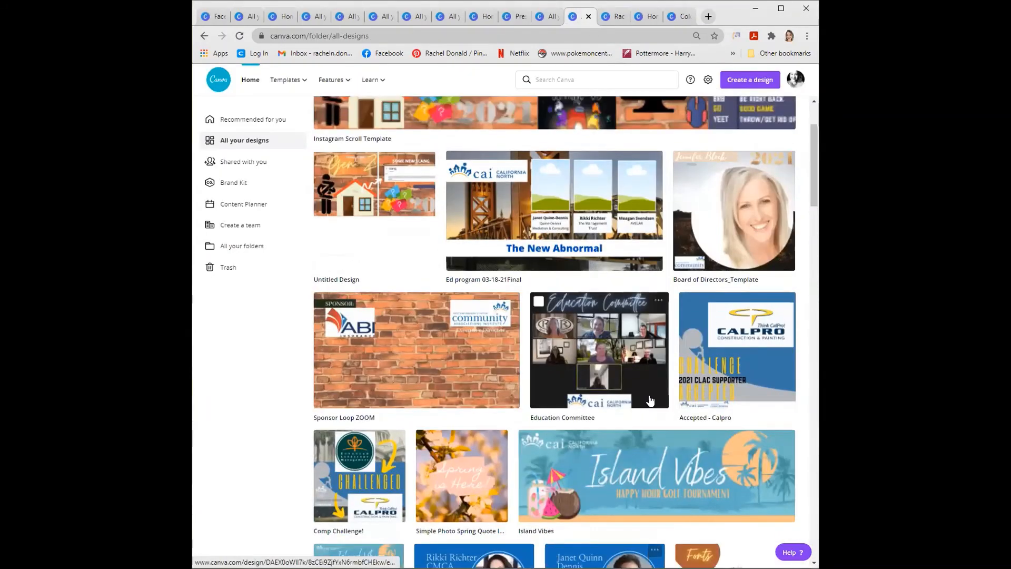
pyautogui.scroll(-8, 648, 396)
pyautogui.click(632, 409)
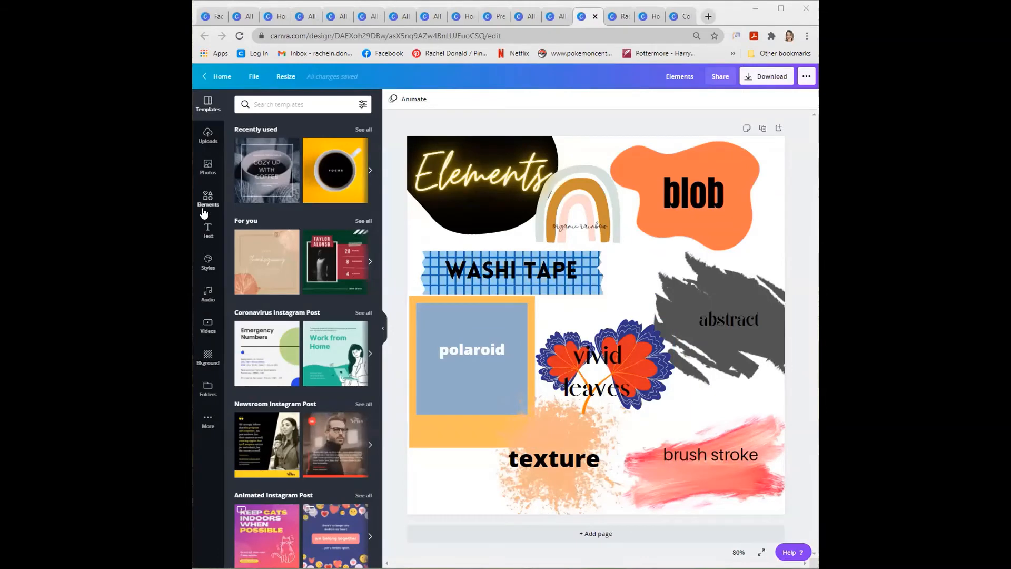
# - Search the elements library for "blob"
pyautogui.click(204, 213)
pyautogui.click(267, 105)
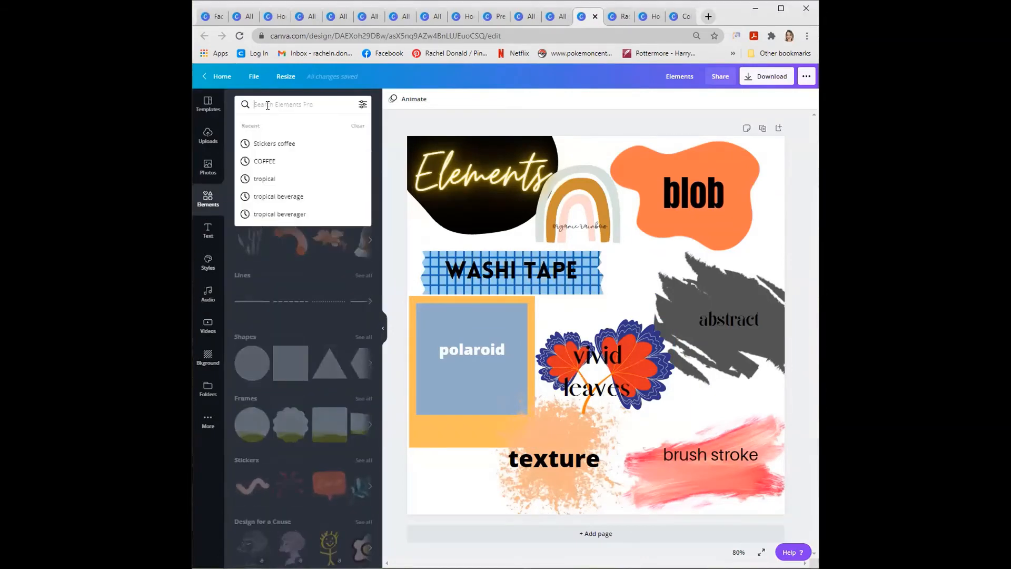
pyautogui.write('blob')
pyautogui.press('Return')
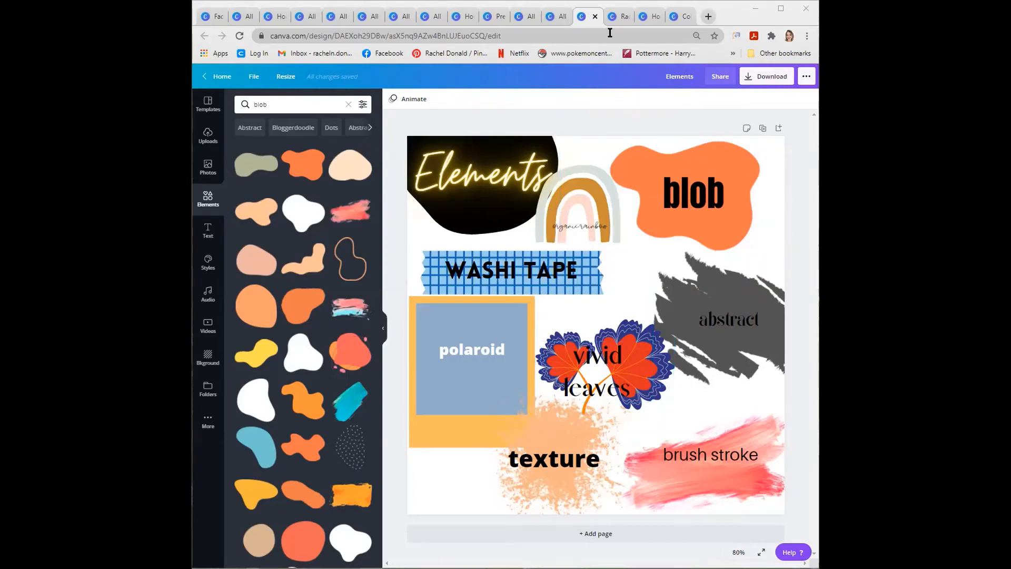
# - Open the COLOR PALETTTE EXAMPLE design from all designs and select its orange blob
pyautogui.click(559, 19)
pyautogui.click(744, 414)
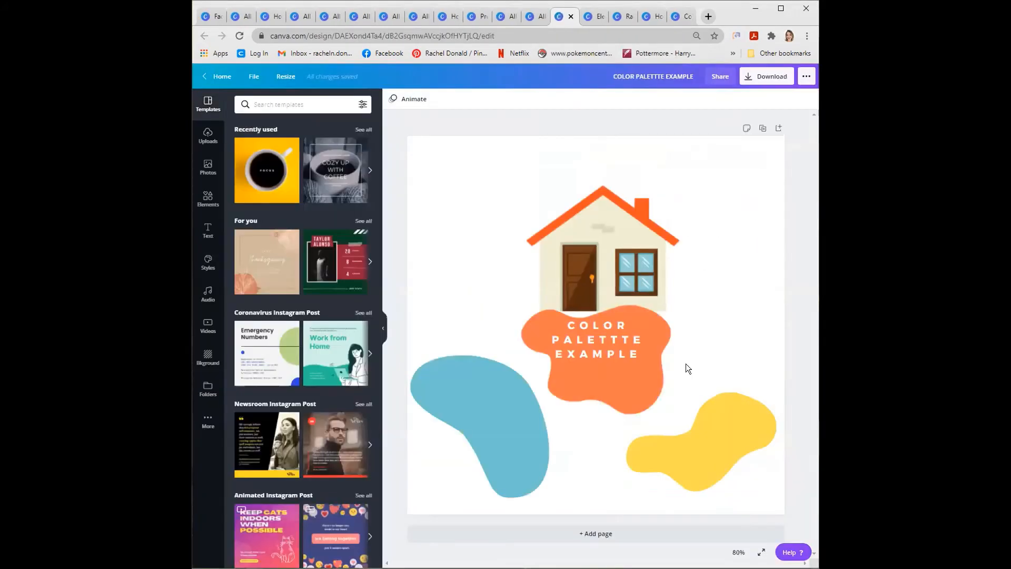
pyautogui.click(645, 361)
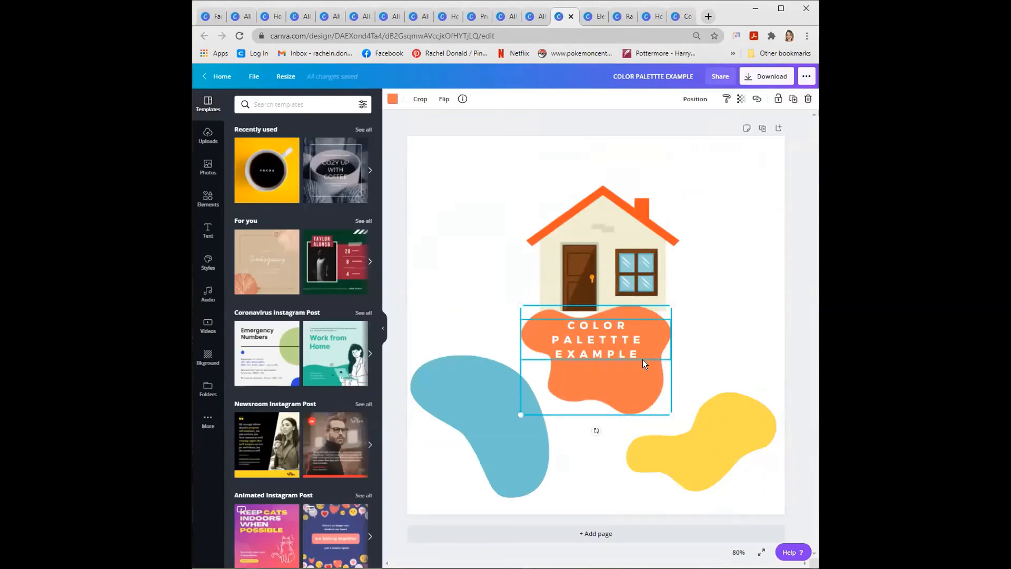
# - Move the blue blob slightly up and to the right, and view its color options alongside the house graphic
pyautogui.moveTo(441, 393); pyautogui.dragTo(450, 380)
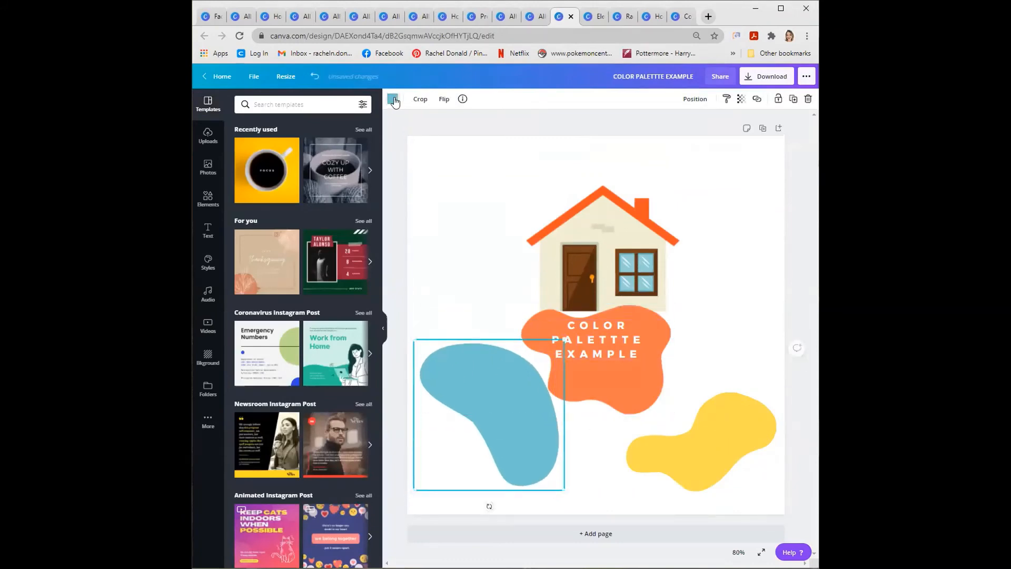
pyautogui.click(396, 98)
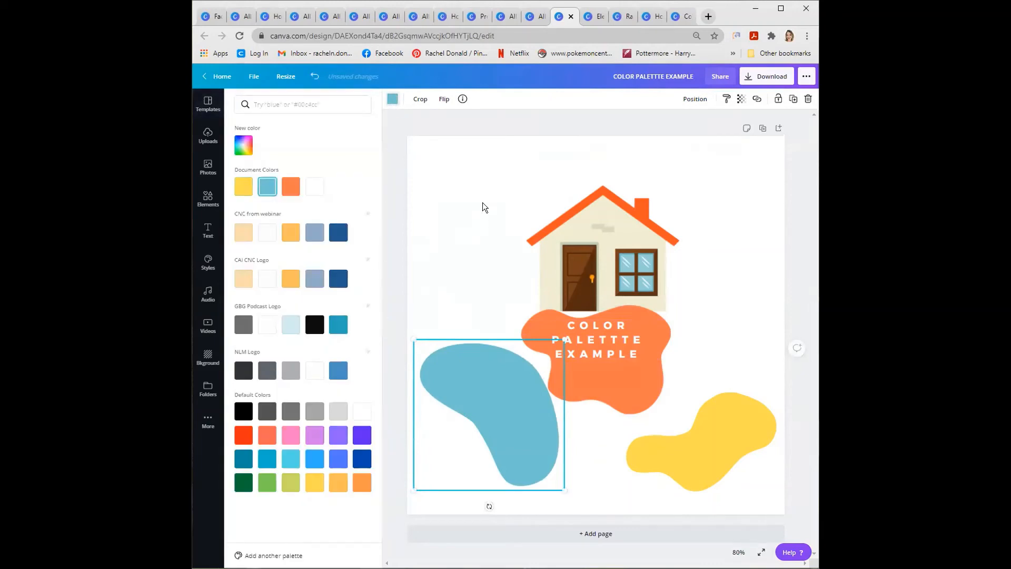
pyautogui.click(563, 235)
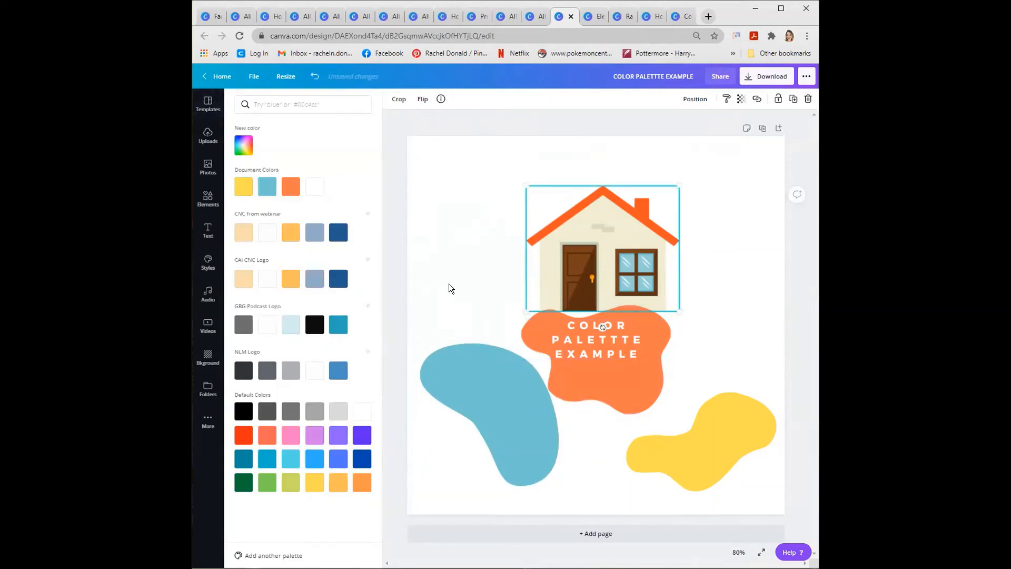
# - Browse the Etsy results for "social media templates canva" and open the listing for 25 Instagram Templates made in Canva
pyautogui.click(537, 17)
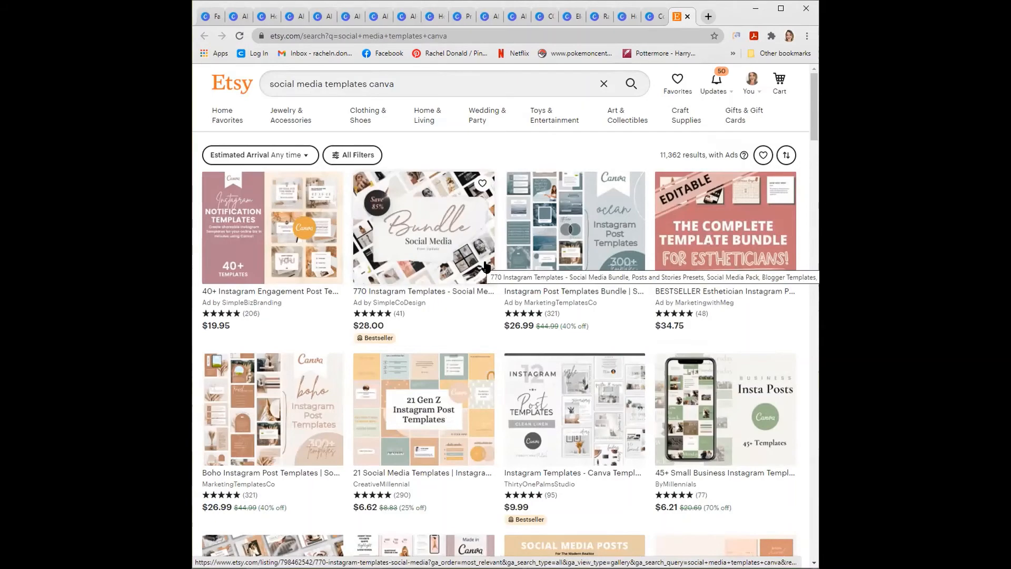
pyautogui.scroll(-7, 485, 265)
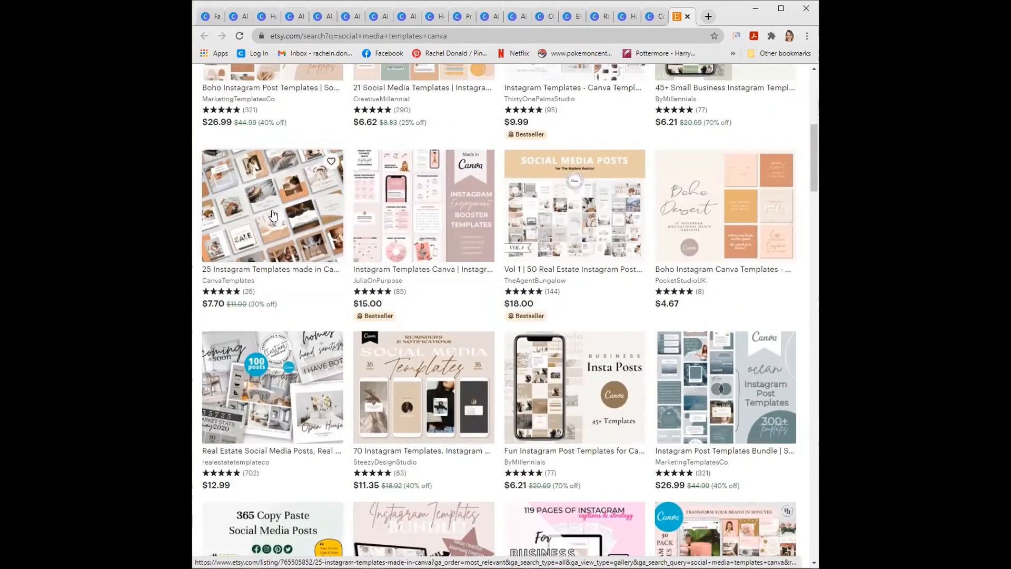
pyautogui.click(272, 214)
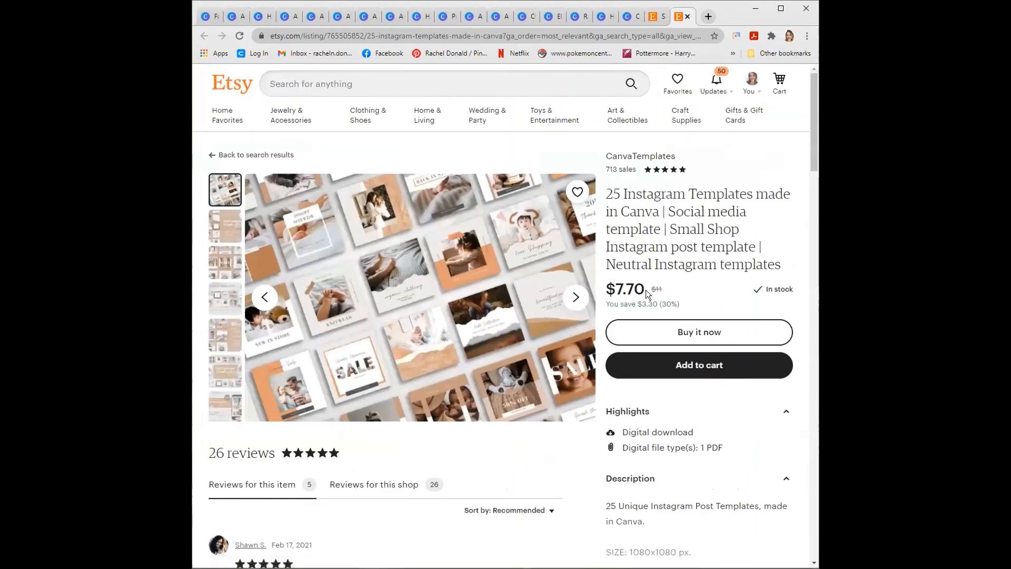
# - Page through the preview images of the 25 Instagram Templates listing
pyautogui.click(576, 303)
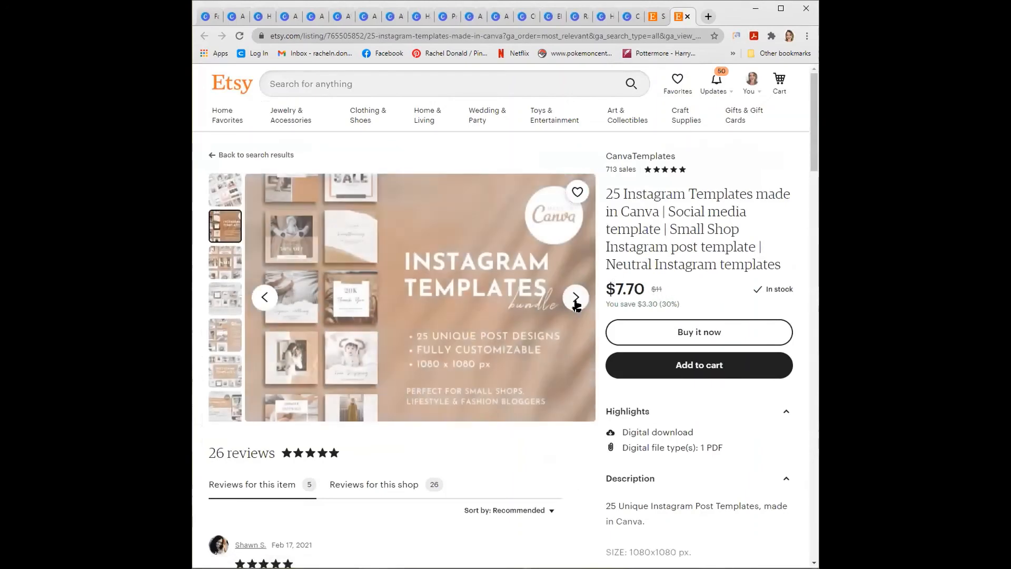
pyautogui.click(576, 302)
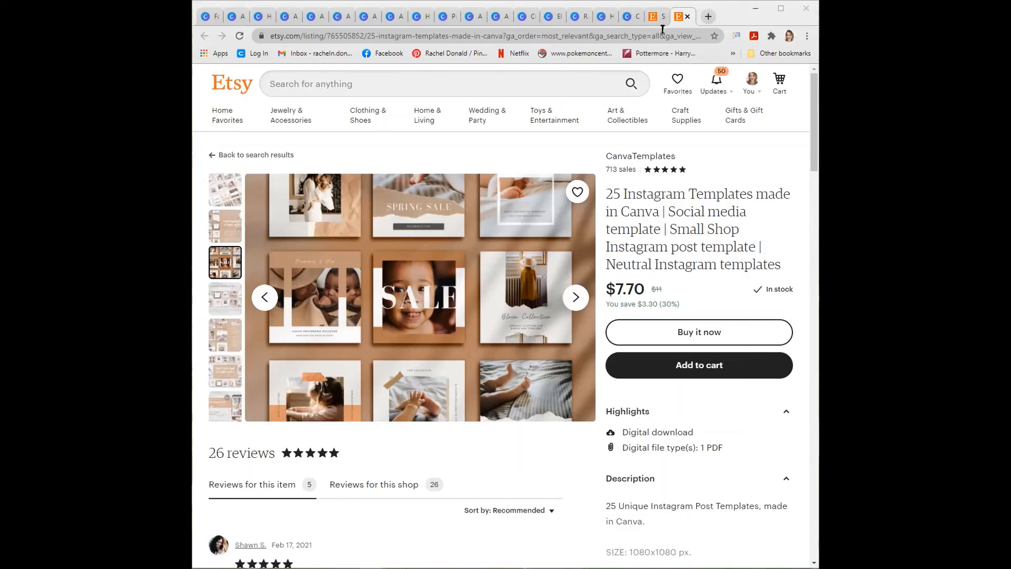
# - Leave the Etsy listing and browse the latest cursor sets in the Open Cursor Library
pyautogui.click(632, 16)
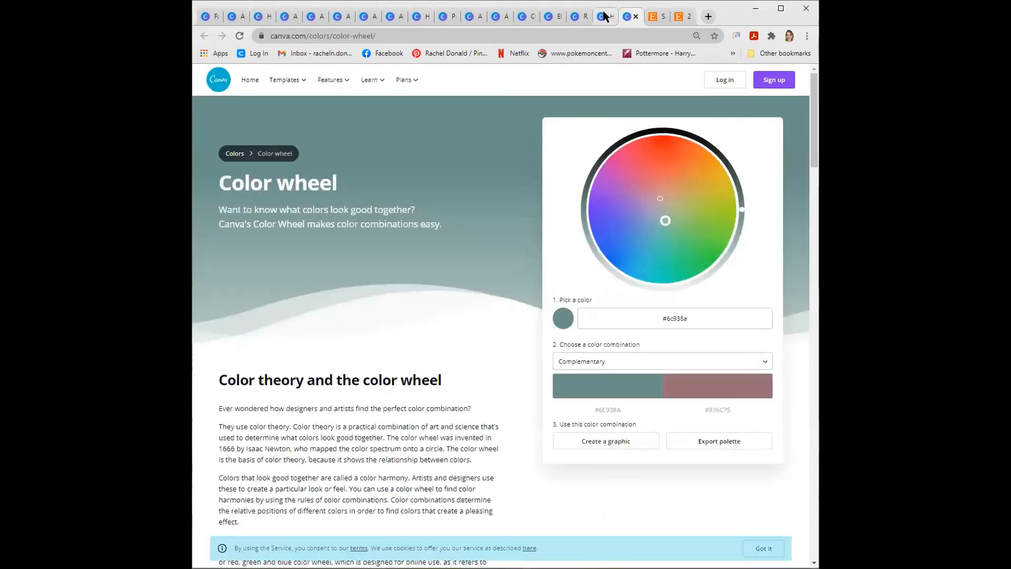
pyautogui.click(603, 17)
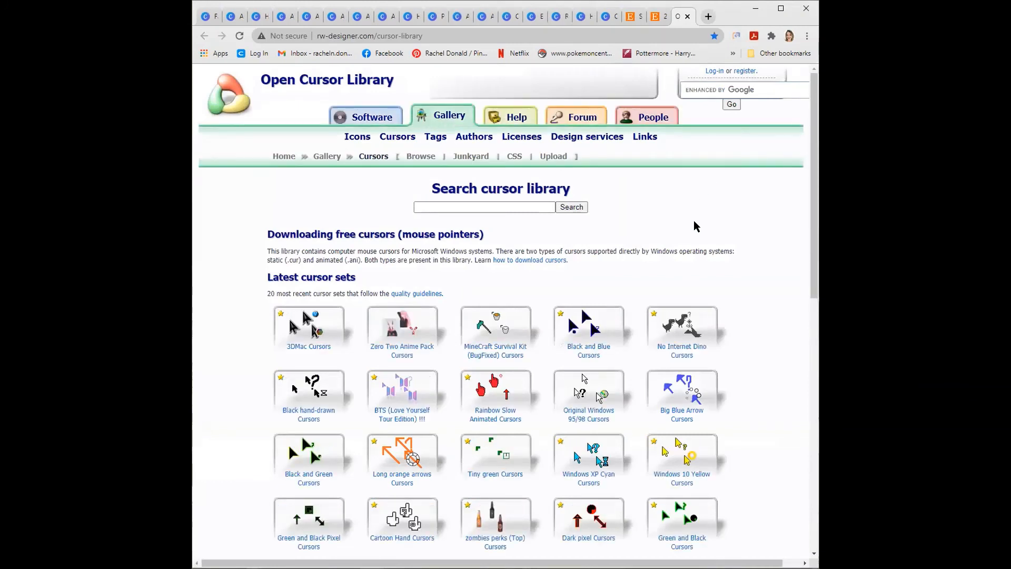
pyautogui.scroll(-2, 696, 226)
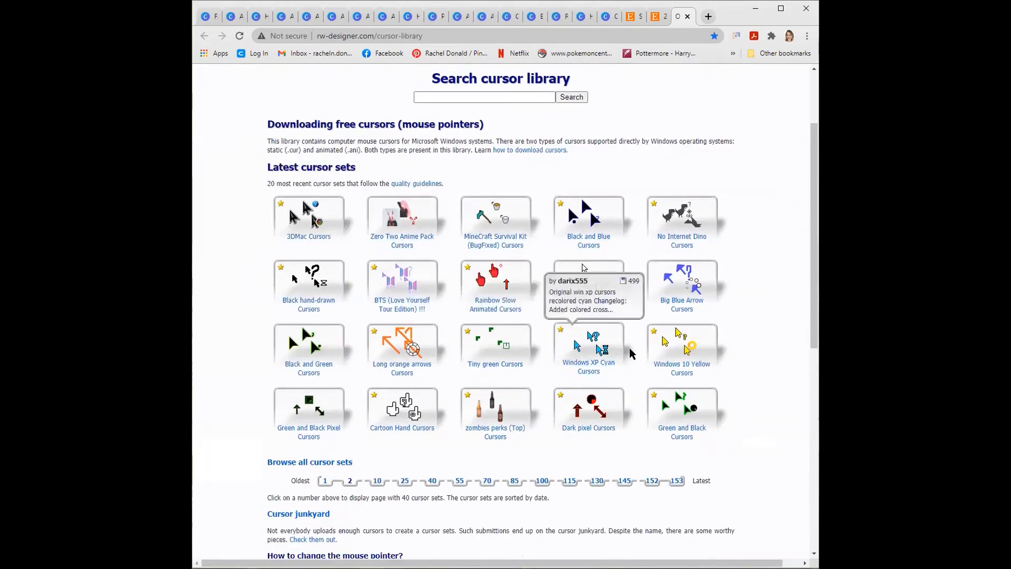
pyautogui.moveTo(522, 213)
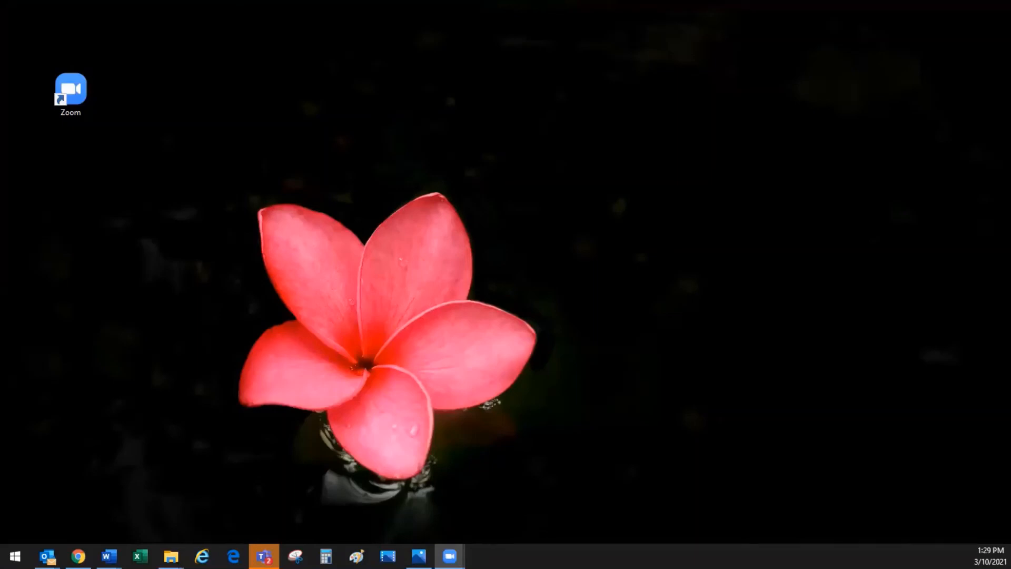
# - Share only the computer audio through Zoom's advanced sharing options
pyautogui.moveTo(1010, 87); pyautogui.dragTo(419, 85)
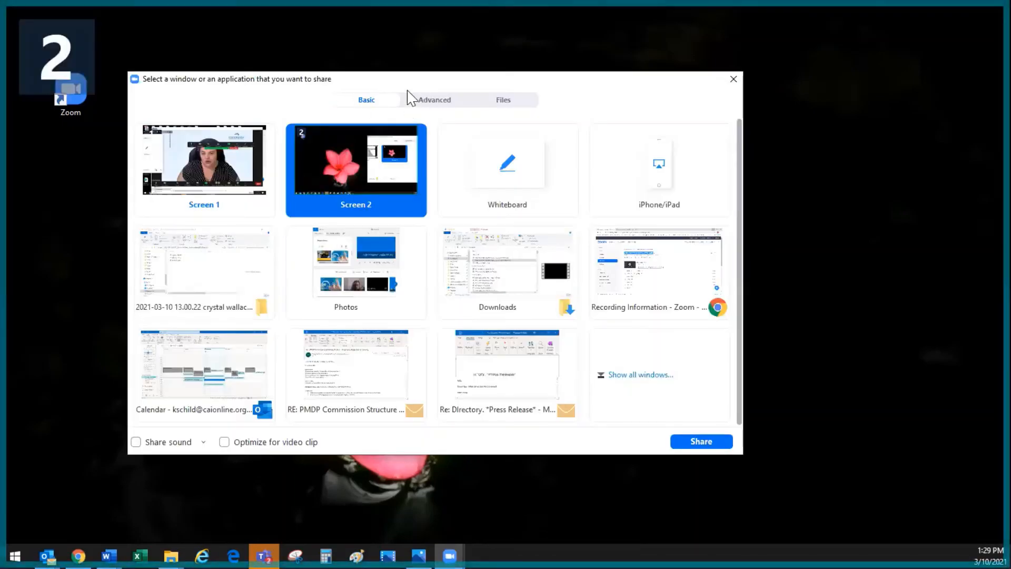
pyautogui.click(435, 101)
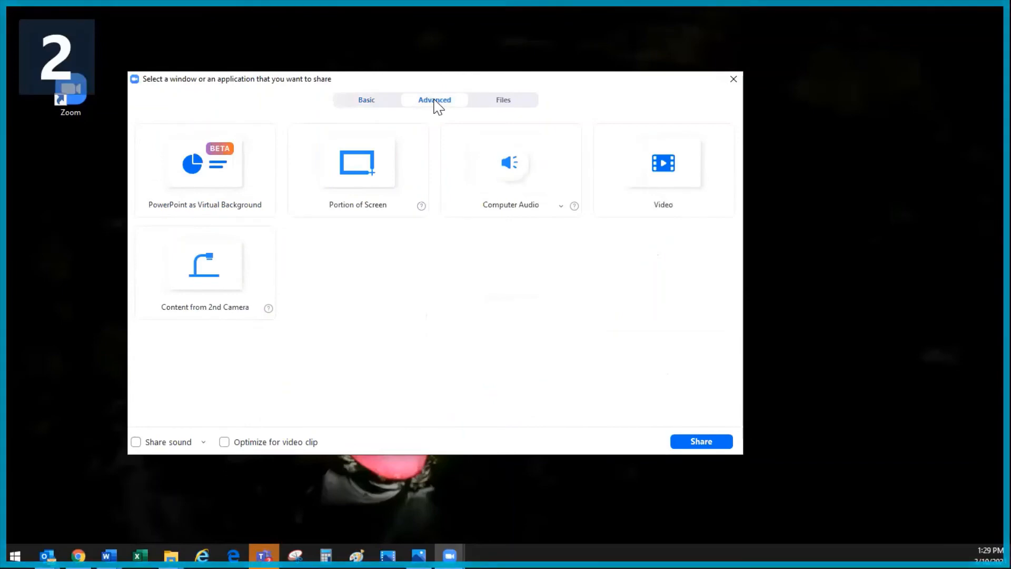
pyautogui.click(504, 196)
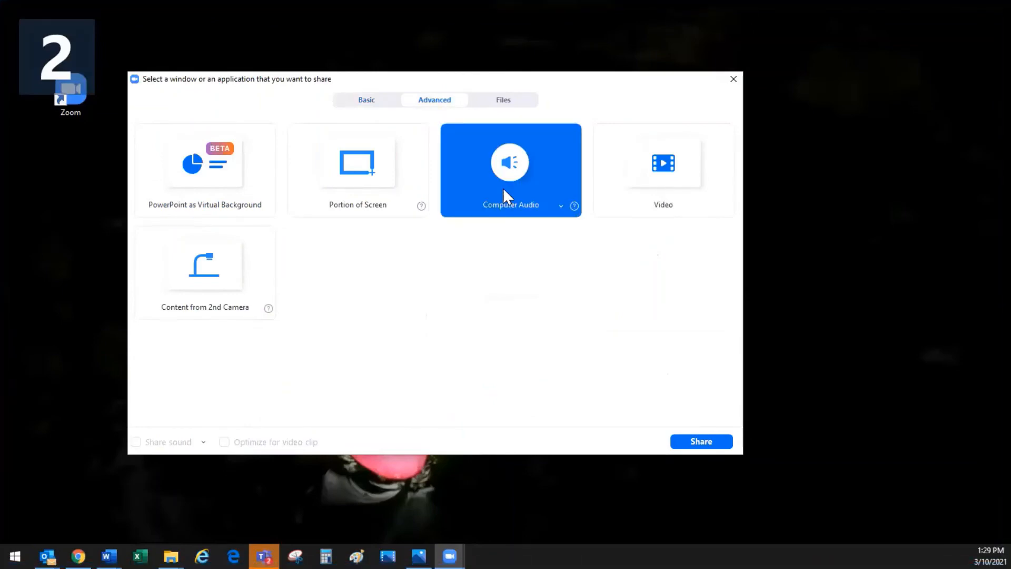
pyautogui.click(694, 445)
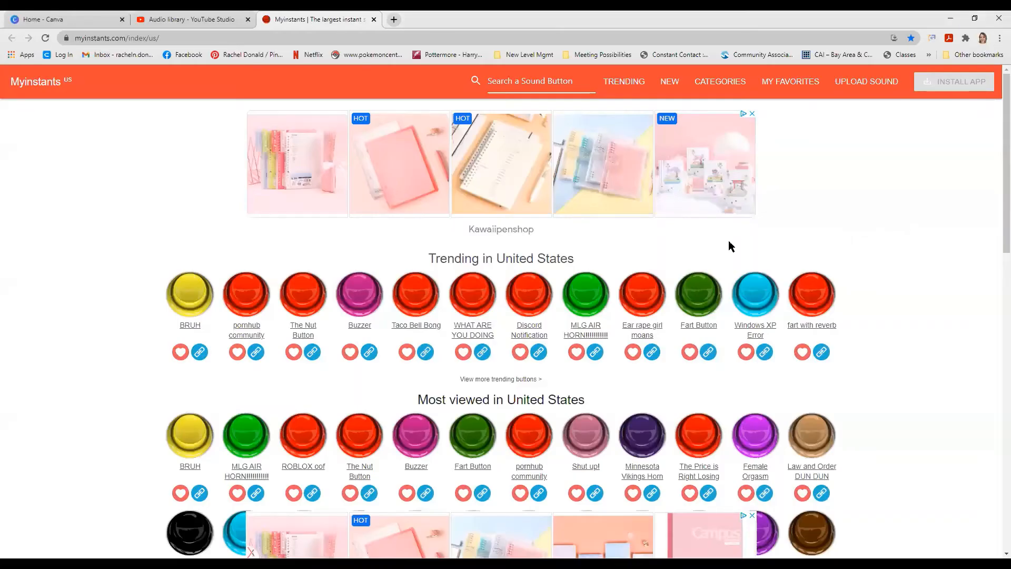
# - Play the trending Buzzer sound on Myinstants and look through the most viewed sound buttons
pyautogui.click(361, 293)
pyautogui.scroll(-2, 250, 432)
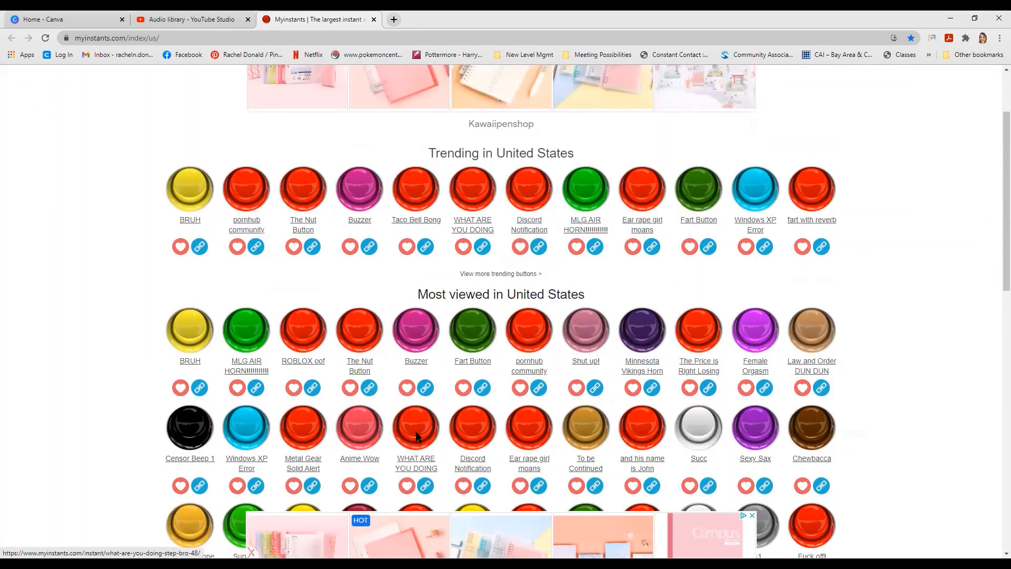
pyautogui.scroll(3, 413, 424)
pyautogui.scroll(-10, 419, 439)
pyautogui.scroll(6, 418, 442)
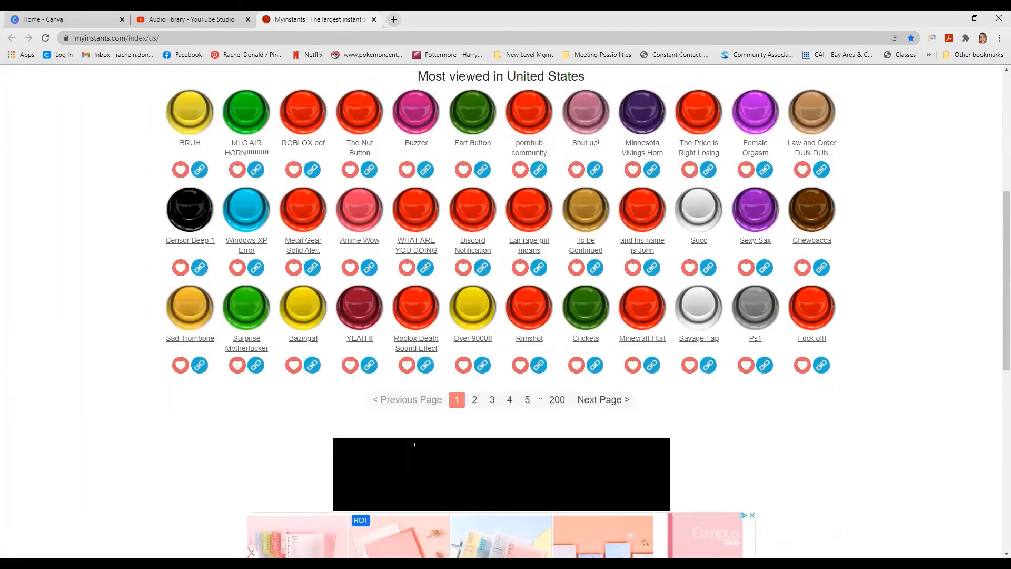
pyautogui.scroll(3, 414, 446)
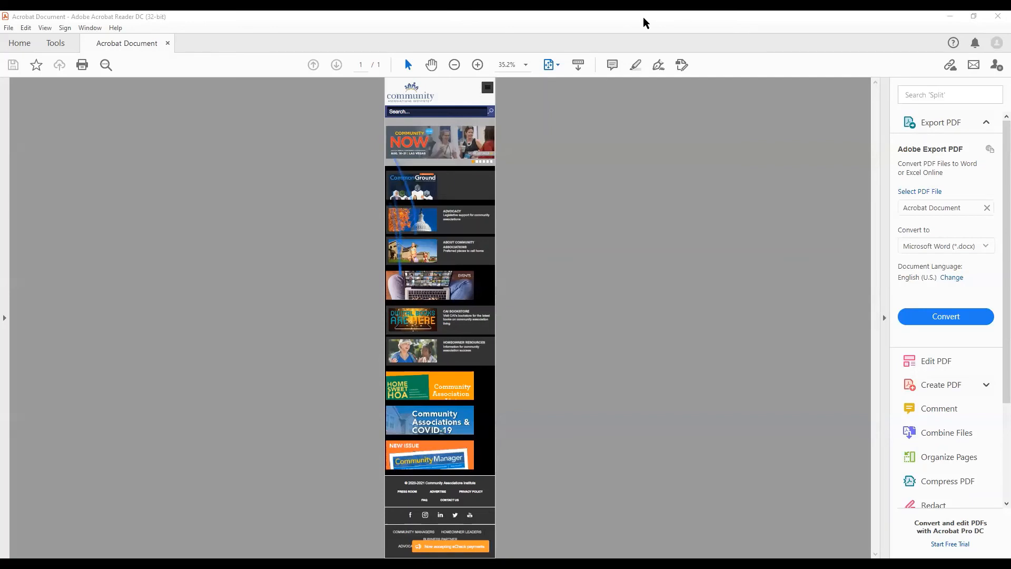
# - Pause and resume the video NOT MINE_TikTok Users for Webinar.mp4, and close it at the end
pyautogui.click(476, 17)
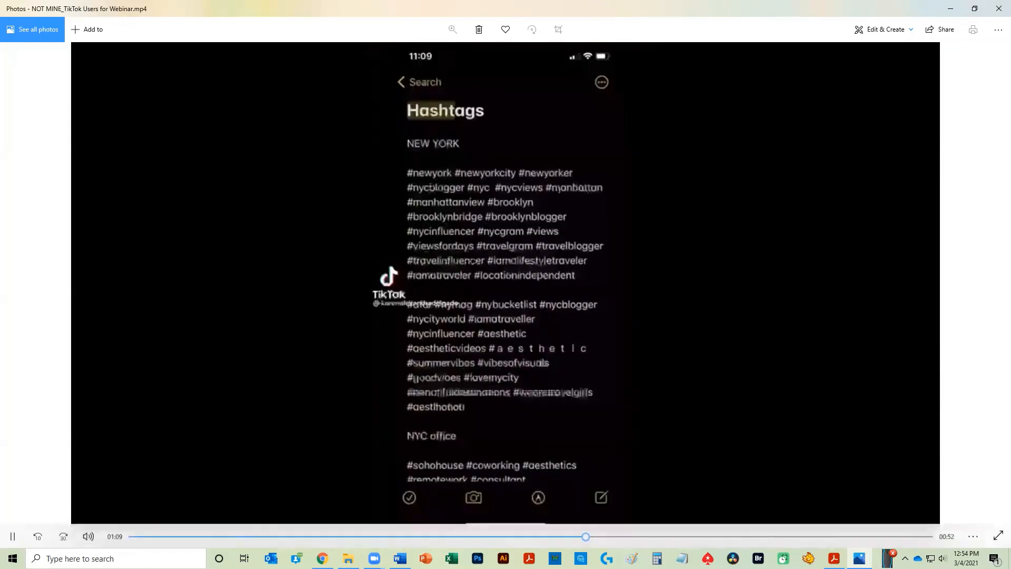
pyautogui.click(20, 536)
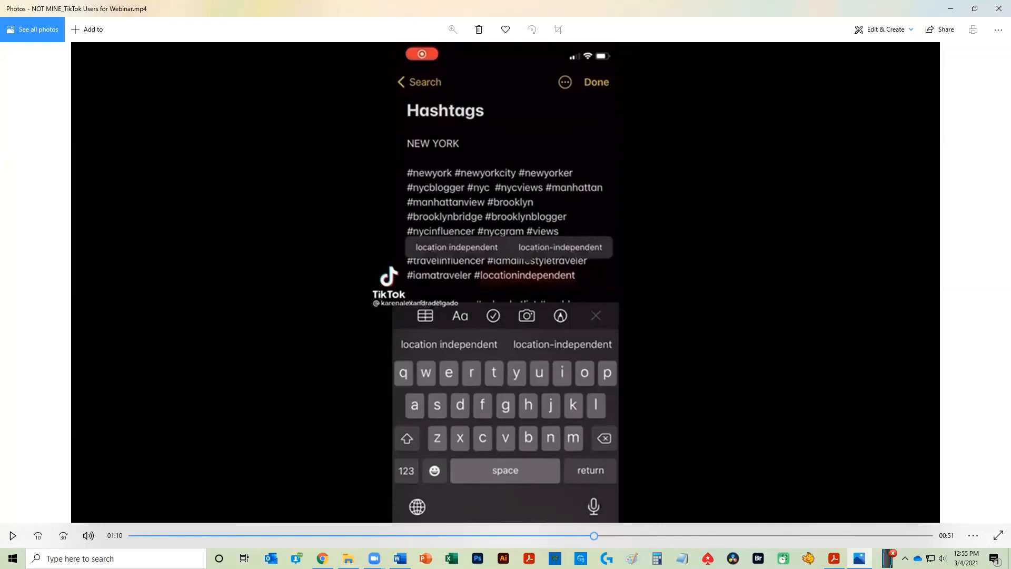
pyautogui.click(13, 536)
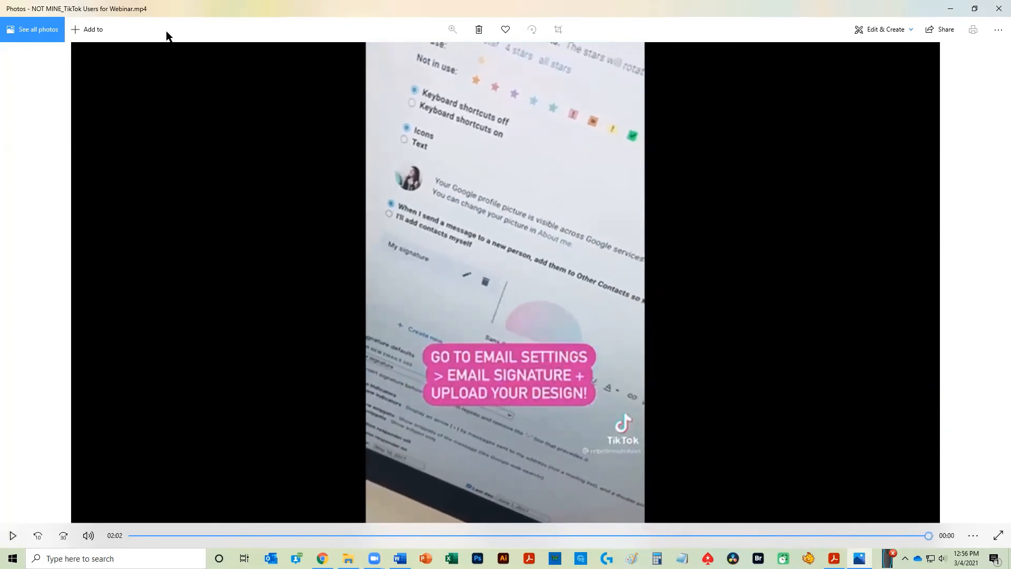
pyautogui.click(1000, 9)
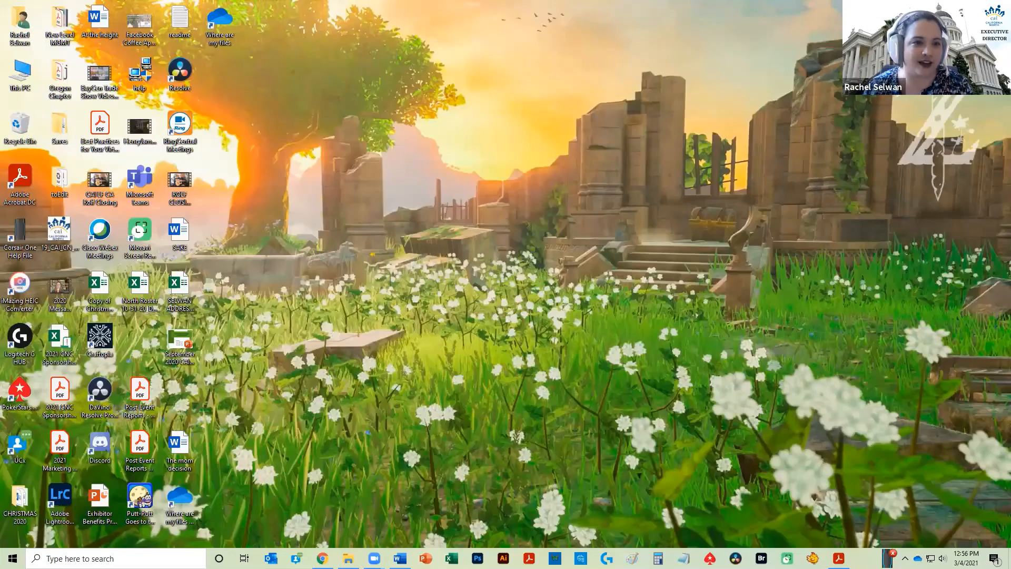